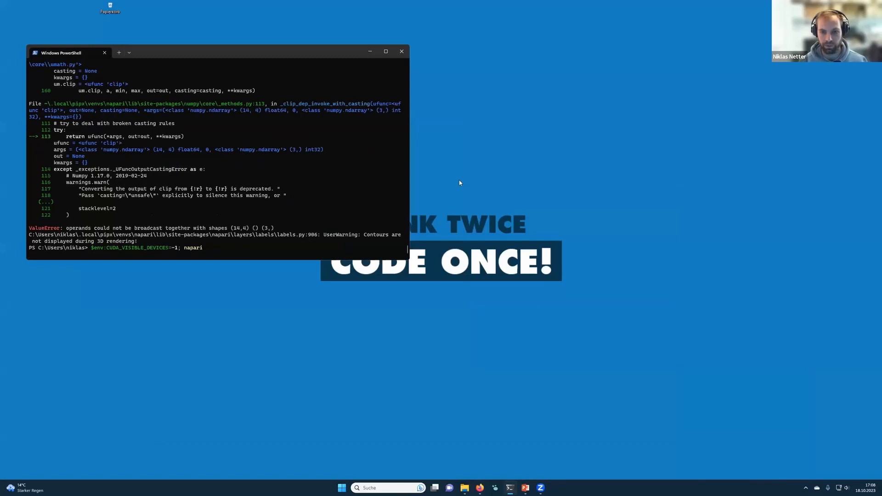
Step: Launch napari from PowerShell with CUDA_VISIBLE_DEVICES set to -1
key(Return)
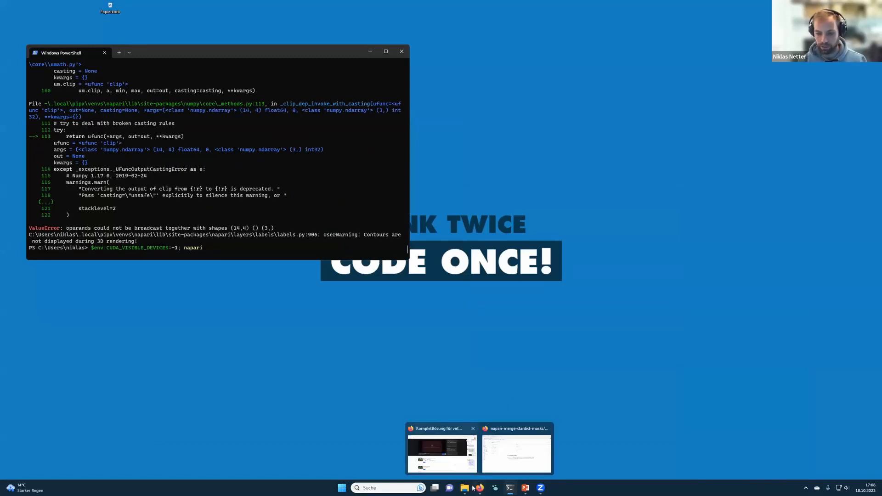
Step: Switch to Firefox and open the models folder from the main page of the napari-merge-stardist-masks GitHub repository
mouse_move(478, 487)
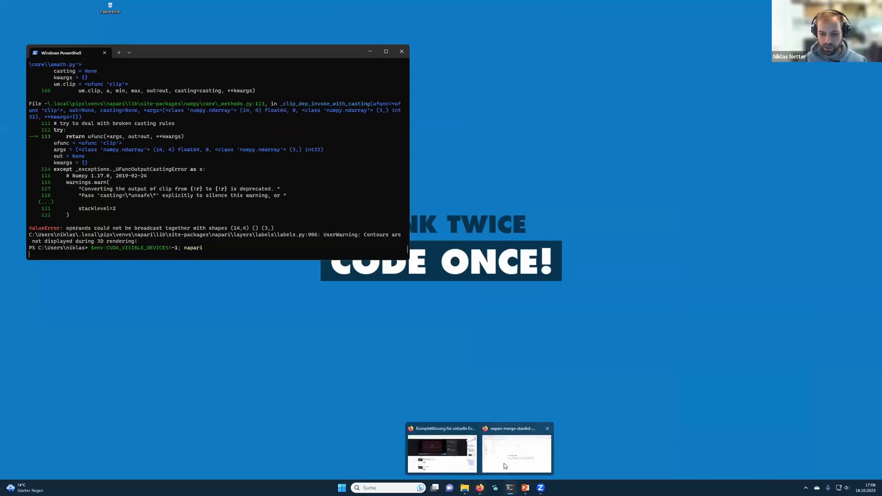
click(516, 453)
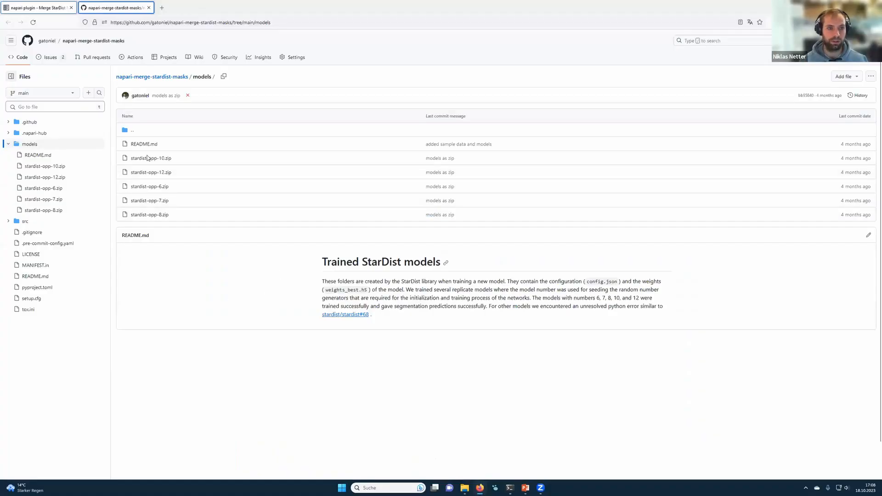
middle_click(152, 77)
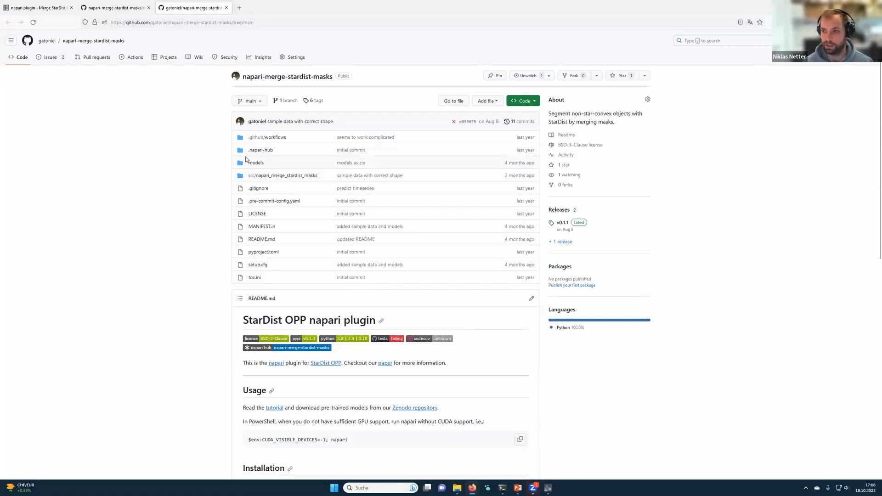
click(259, 166)
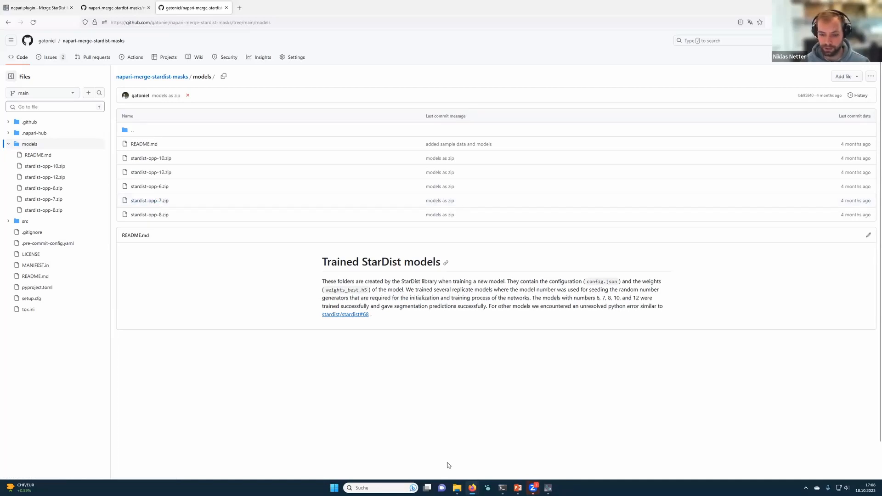
Step: Switch to File Explorer and look through I2K-Workshop for the extracted model, opening stardist-opp-7 and its nested stardist-opp-7 folder
click(457, 488)
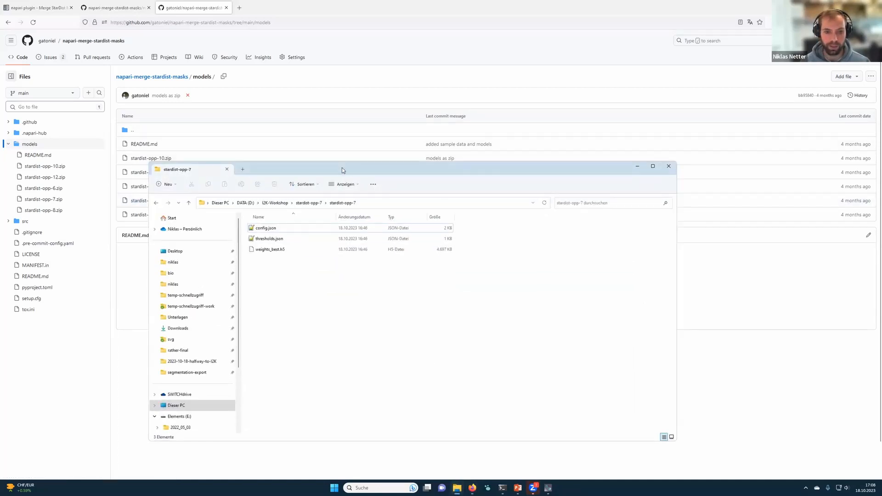
drag(348, 173, 347, 117)
click(275, 150)
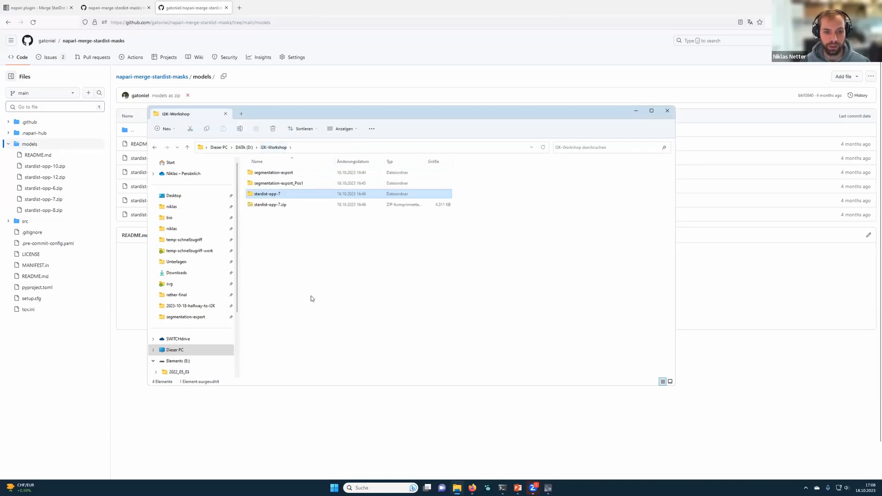
click(306, 245)
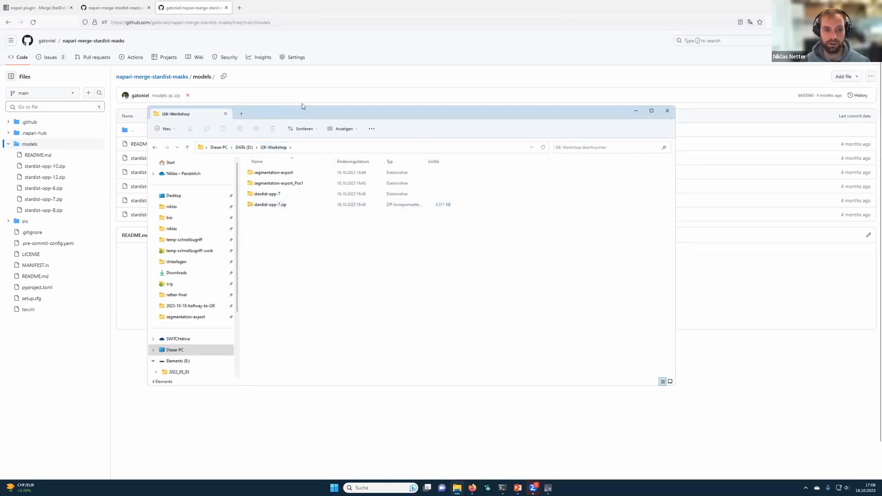
drag(307, 110, 361, 64)
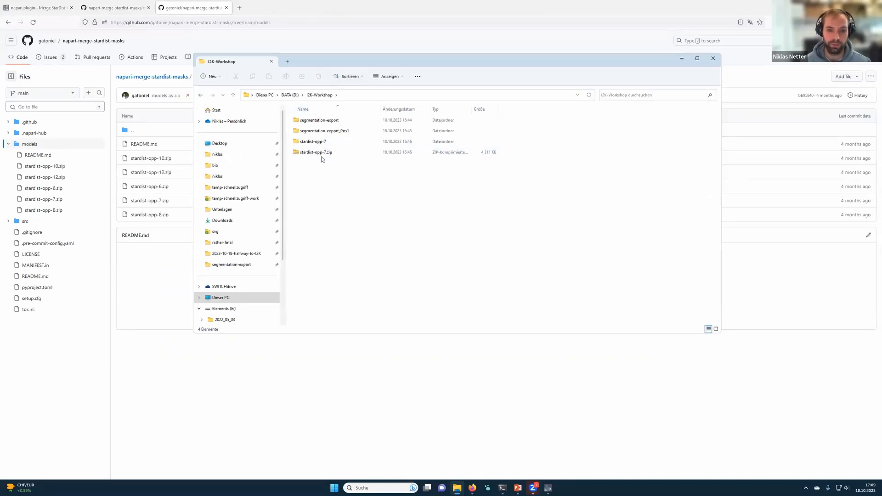
double_click(325, 142)
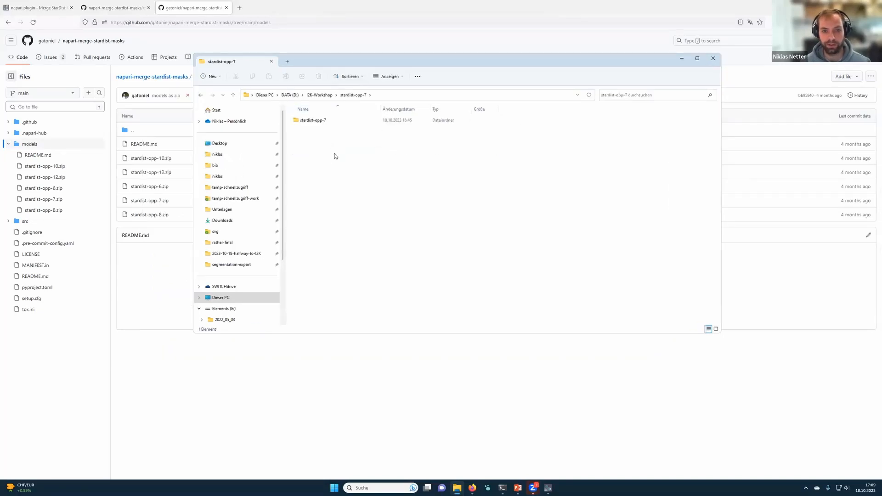
click(324, 124)
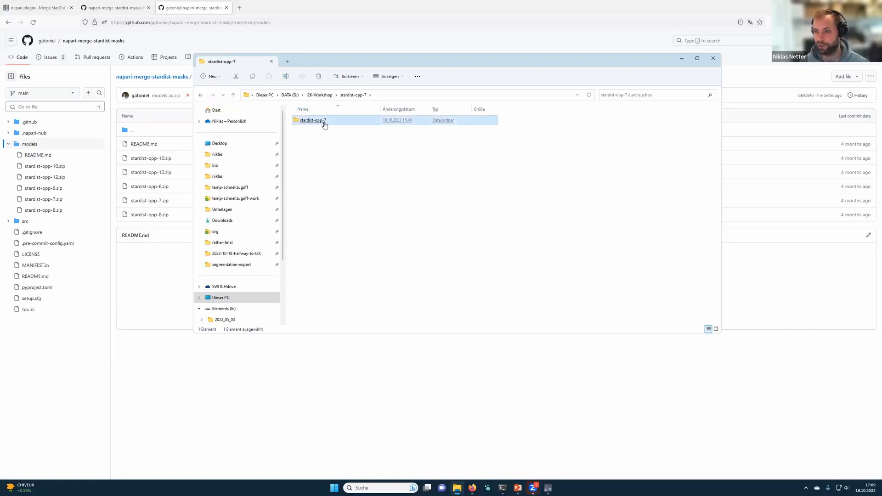
double_click(324, 124)
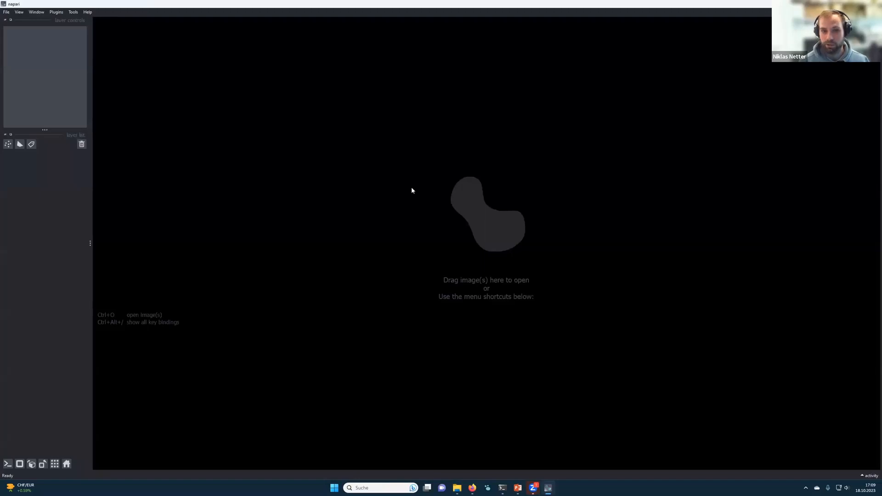
Step: In napari, check the plugin manager for the merge-stardist-masks plugin by filtering for "napari-merge", and close the manager
click(56, 12)
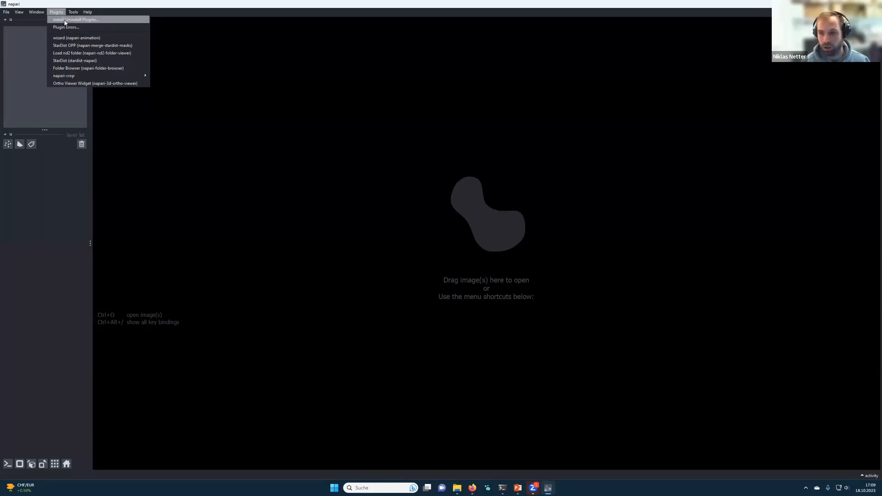
click(65, 21)
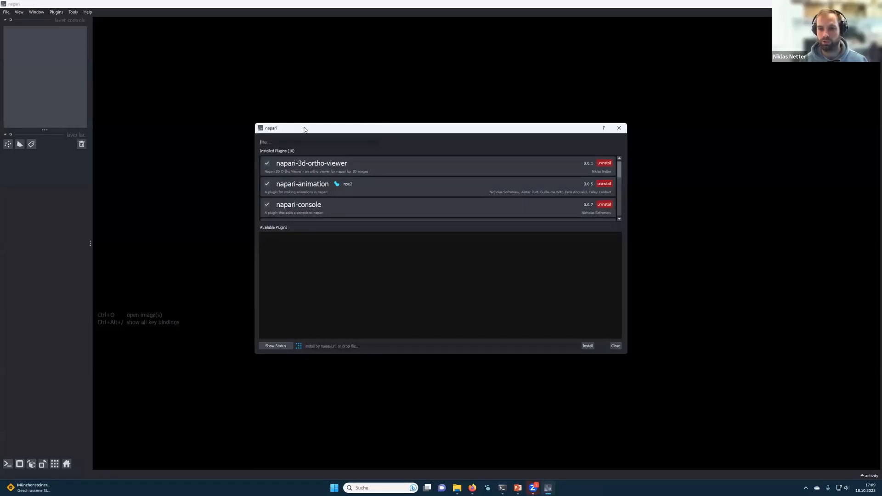
drag(386, 122, 328, 14)
drag(320, 133, 328, 192)
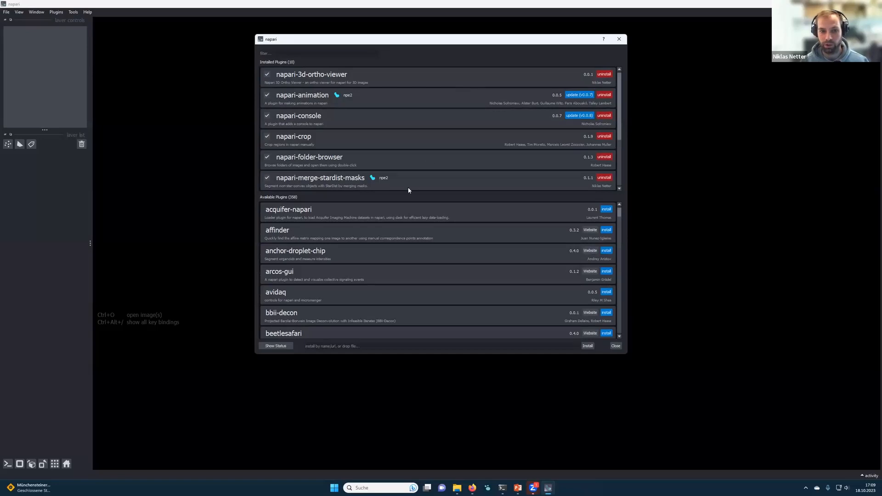
scroll(358, 179, down, 1)
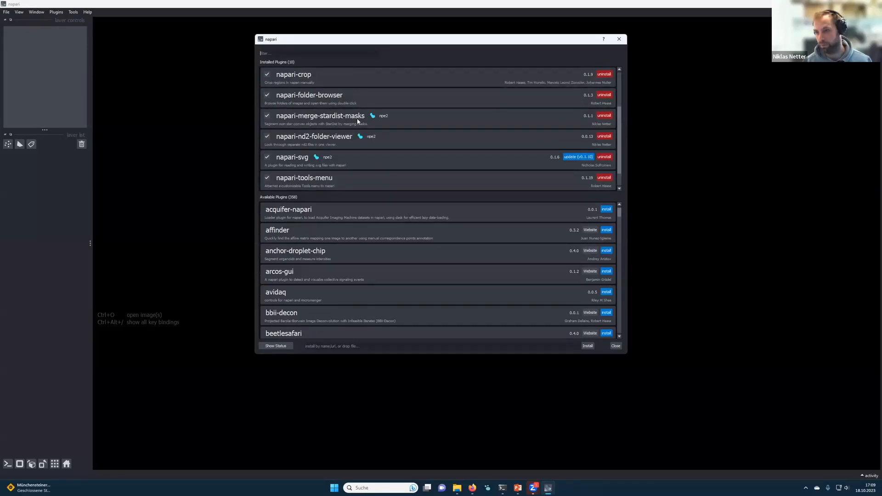
click(277, 53)
text(na)
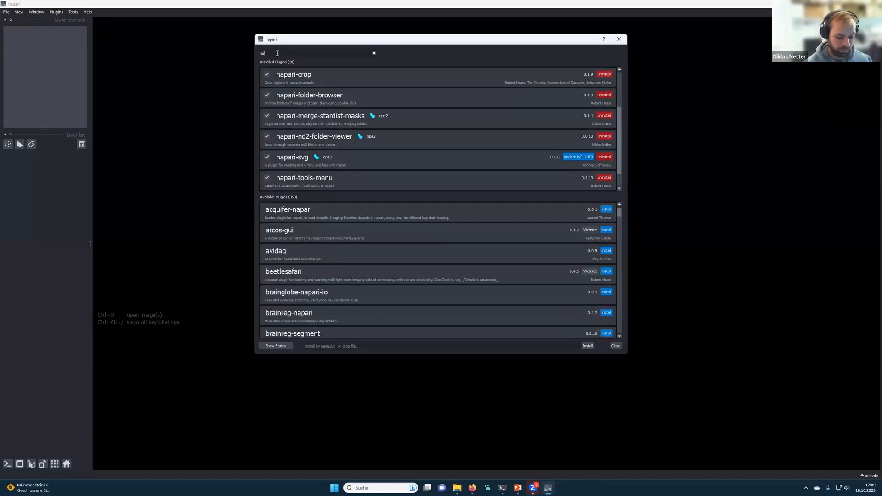
text(pari-merge)
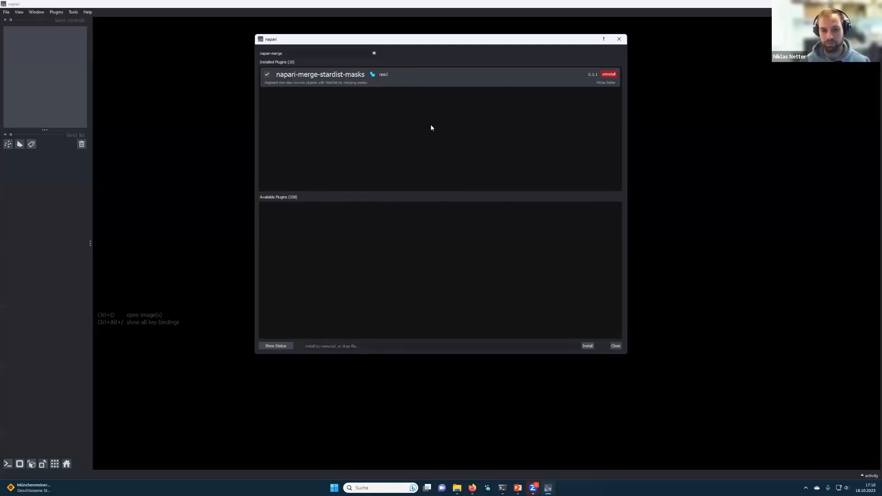
click(620, 40)
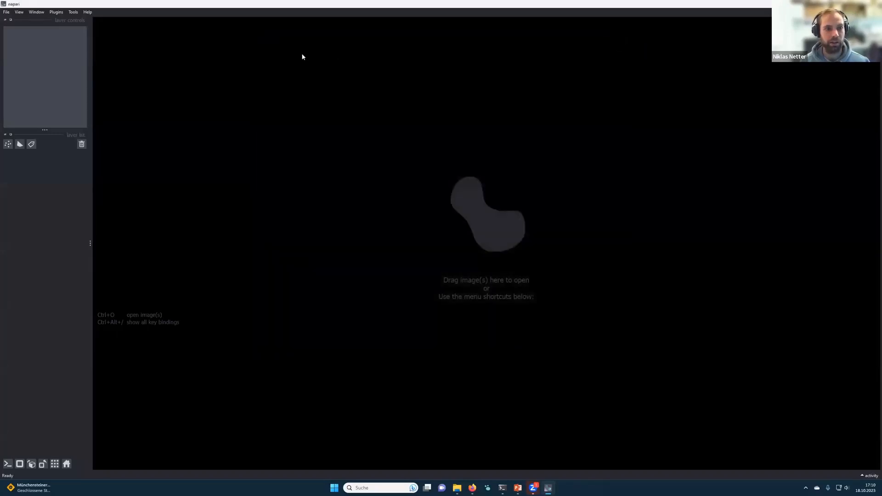
Step: Open the StarDist OPP (napari-merge-stardist-masks) plugin and load the StarDist OPP sample data
click(56, 12)
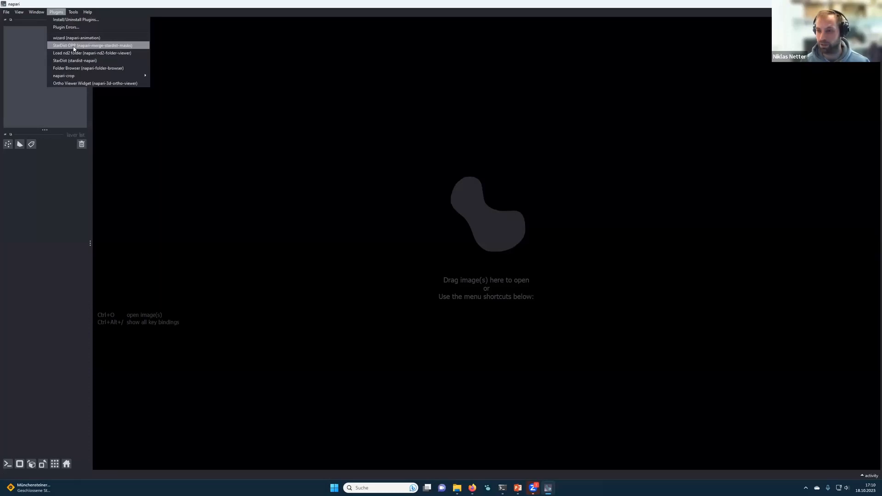
click(73, 46)
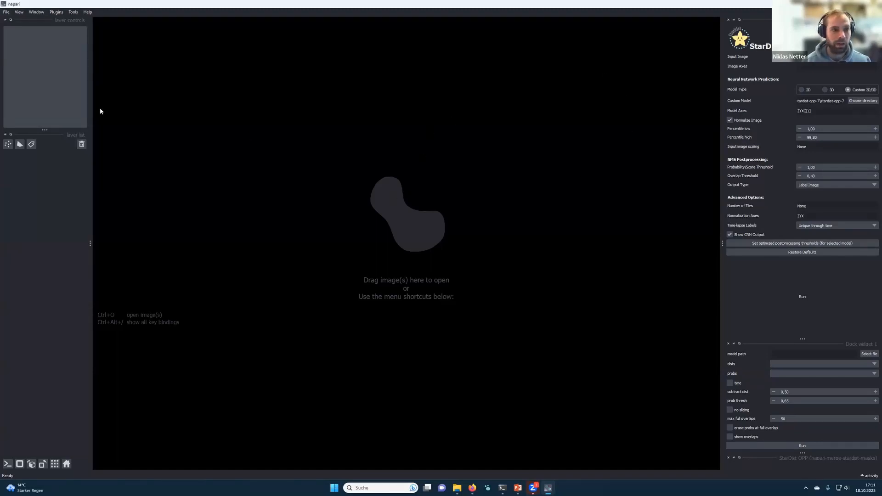
click(7, 12)
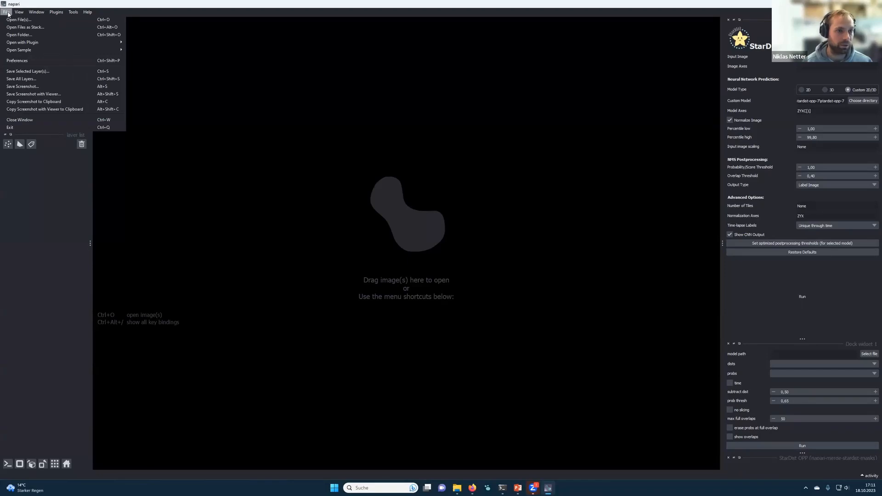
mouse_move(19, 51)
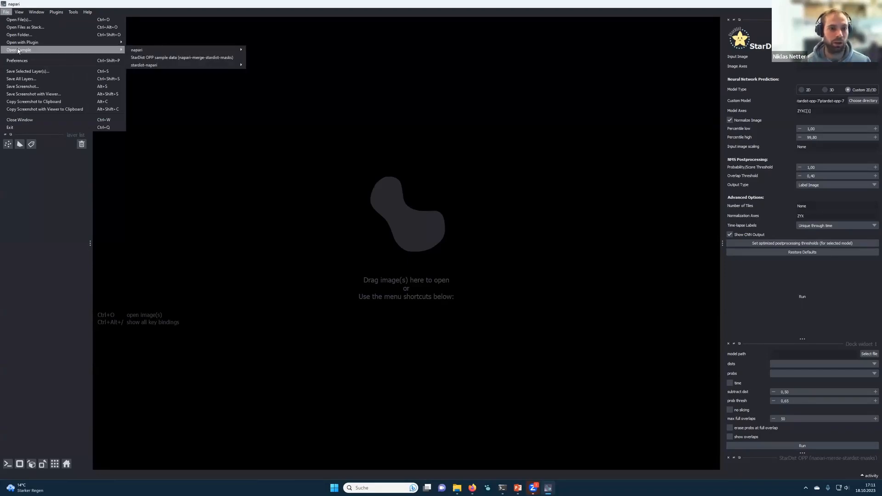
click(167, 58)
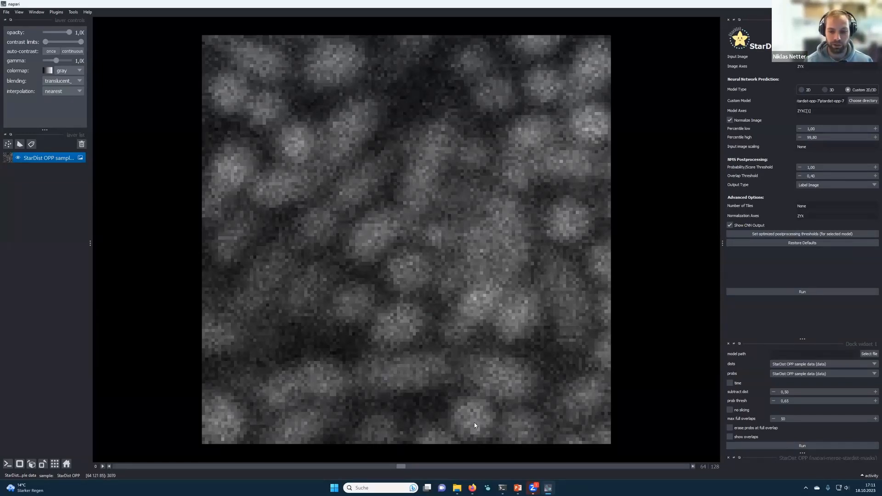
Step: Inspect the sample image slice by slice and as a rotated 3D volume, and return to the 2D slice view
drag(395, 468, 126, 468)
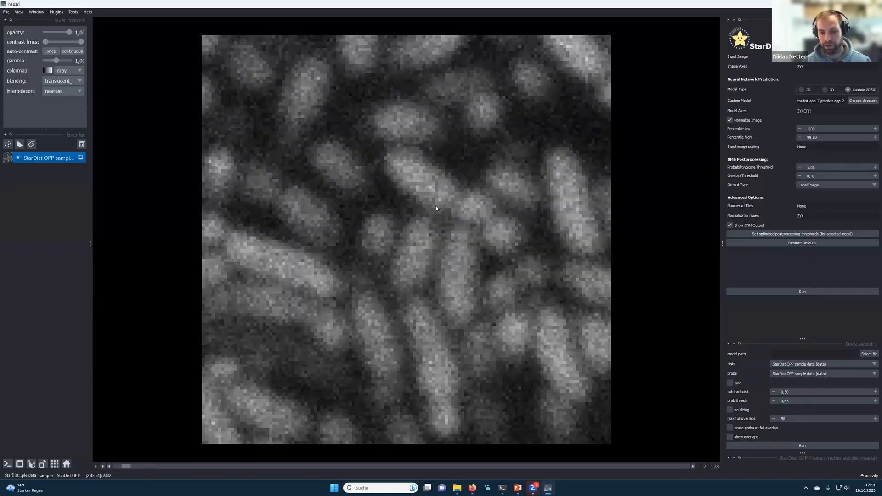
drag(135, 467, 260, 465)
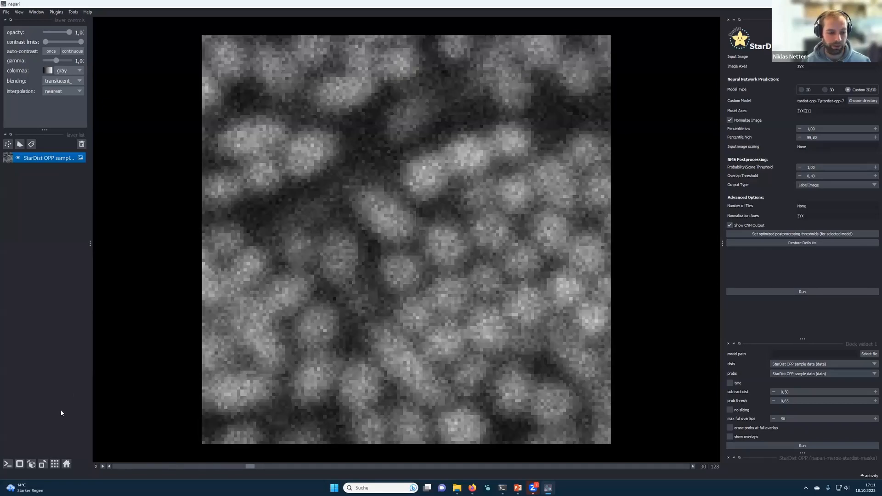
click(19, 464)
drag(528, 289, 331, 330)
scroll(319, 319, down, 8)
drag(315, 282, 299, 257)
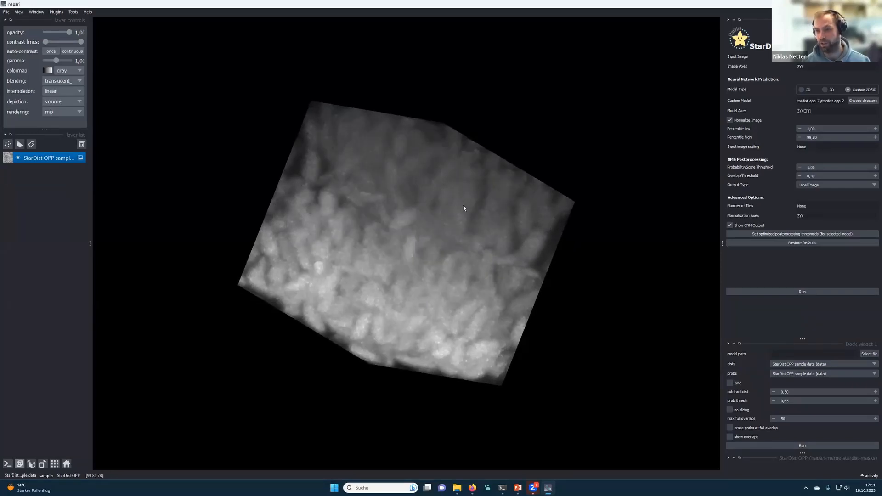
drag(460, 249, 423, 241)
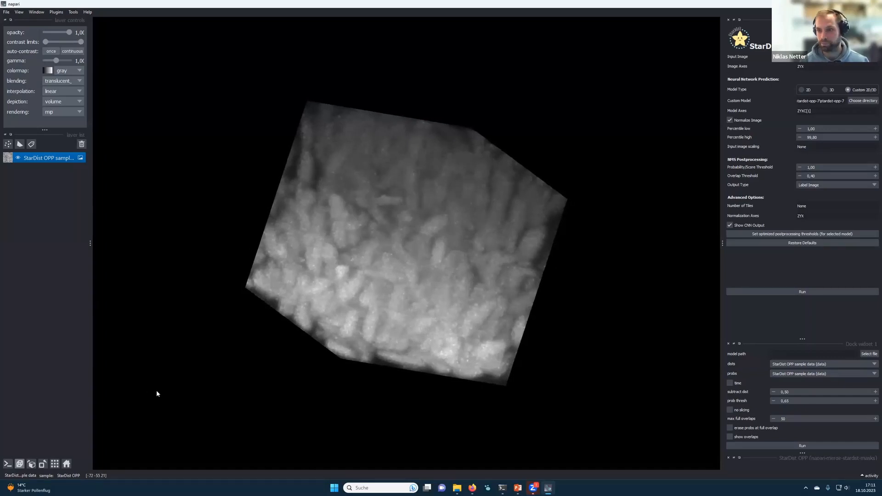
click(19, 463)
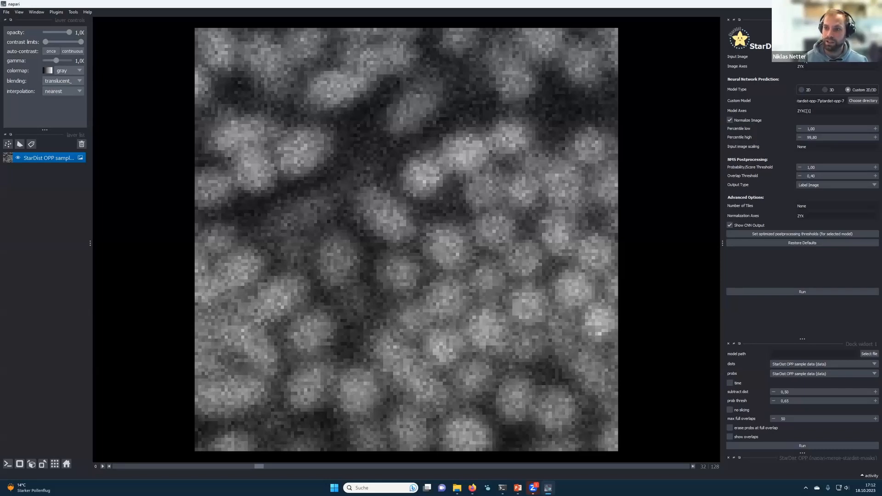
Step: Select StarDist OPP sample data as the input image for the StarDist prediction
click(831, 57)
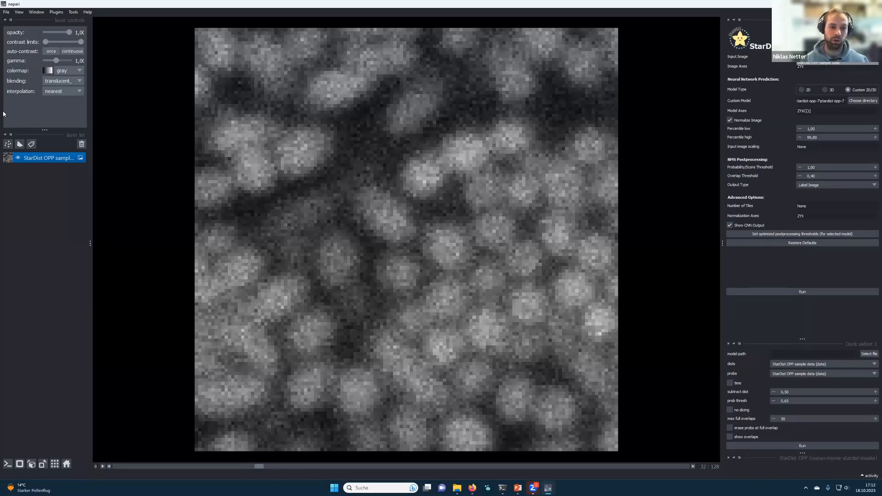
click(817, 65)
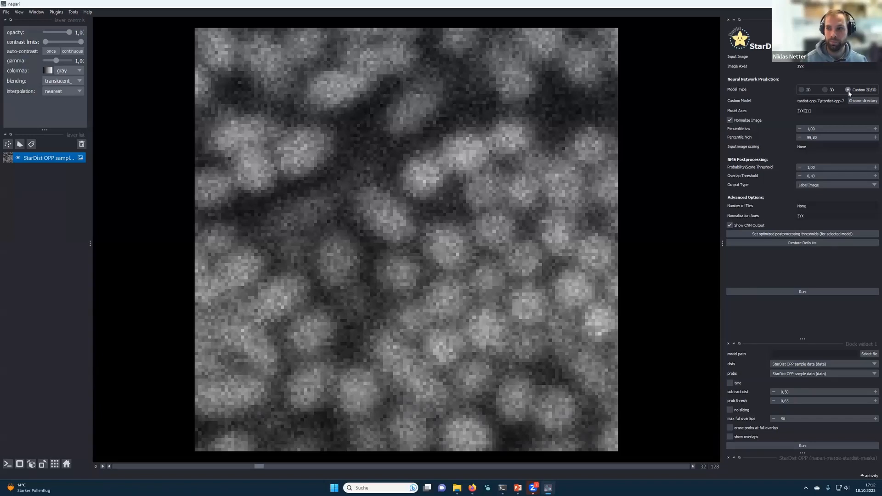
Step: Choose the inner stardist-opp-7 folder in I2K-Workshop as the custom model directory and run the StarDist prediction
click(858, 103)
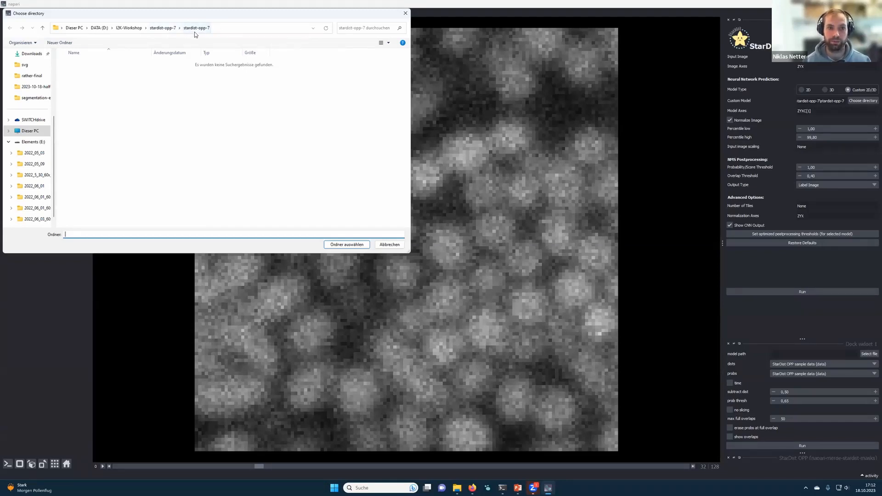
click(125, 28)
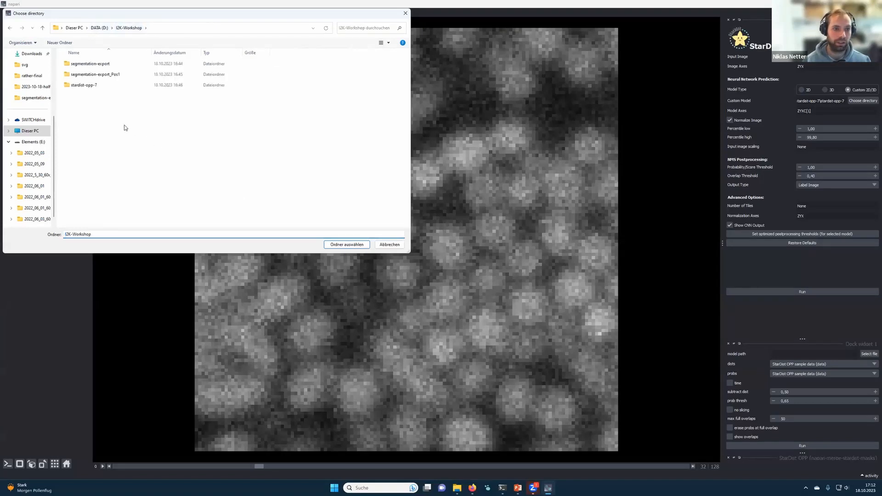
double_click(96, 87)
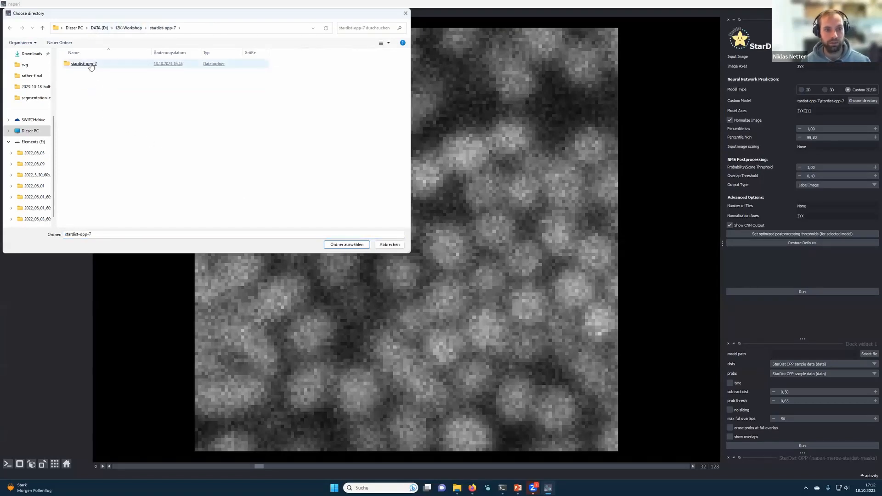
double_click(90, 65)
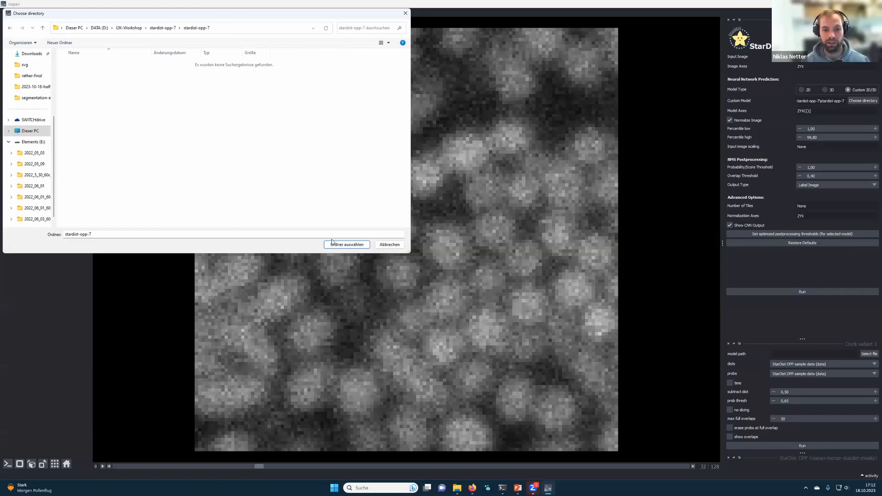
click(346, 245)
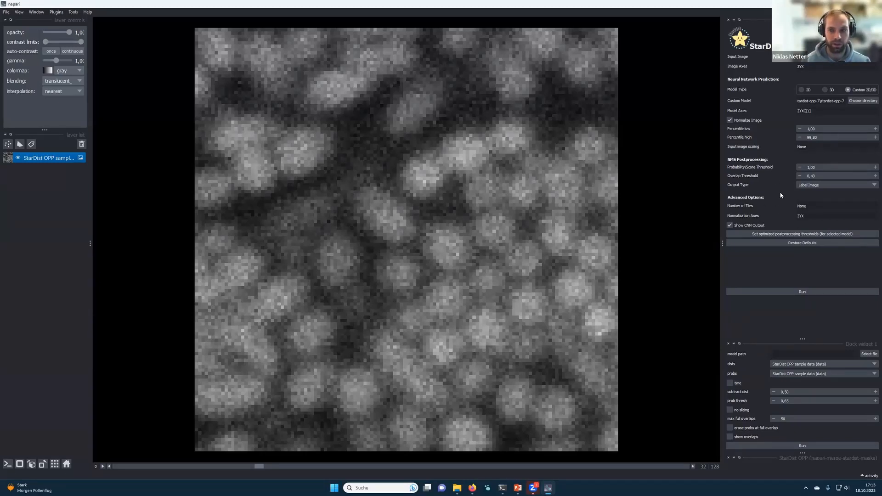
click(797, 293)
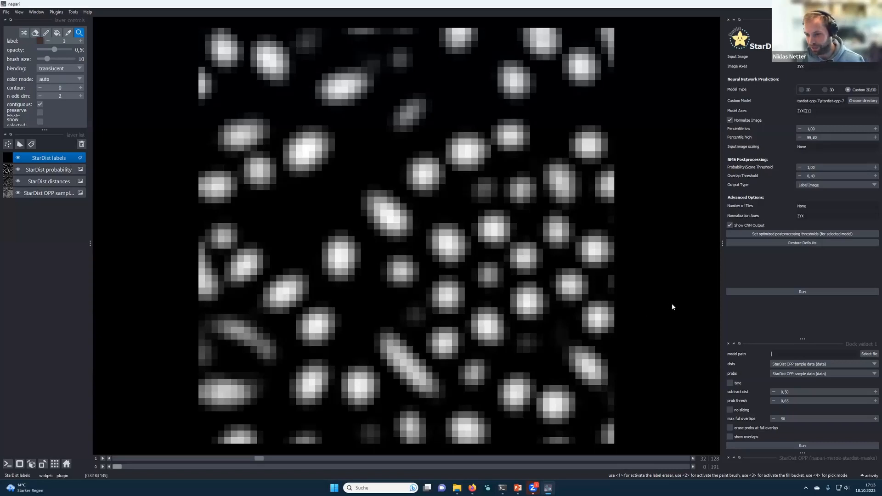
Step: Copy the custom model path D:\I2K-Workshop\stardist-opp-7\stardist-opp-7 into the StarDist OPP plugin's model path
triple_click(815, 101)
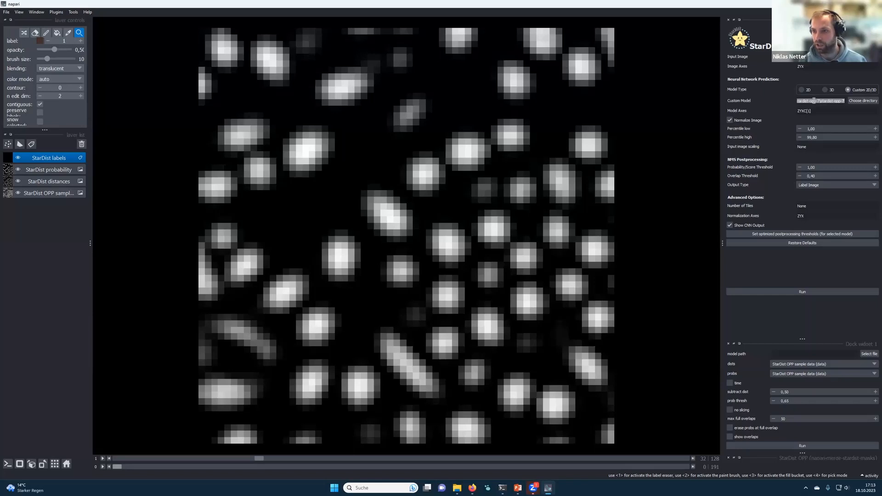
click(802, 352)
text(D:\I2K-Workshop\stardist-opp-7\stardist-opp-7)
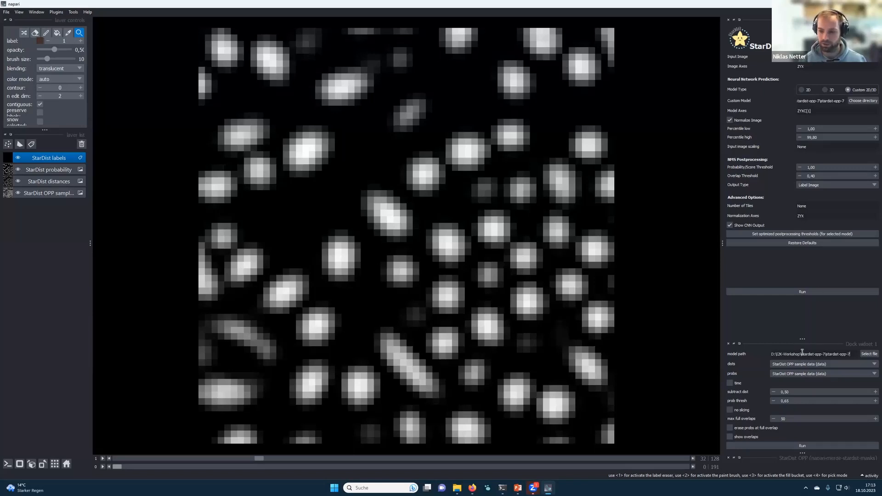
drag(770, 355, 852, 357)
click(787, 352)
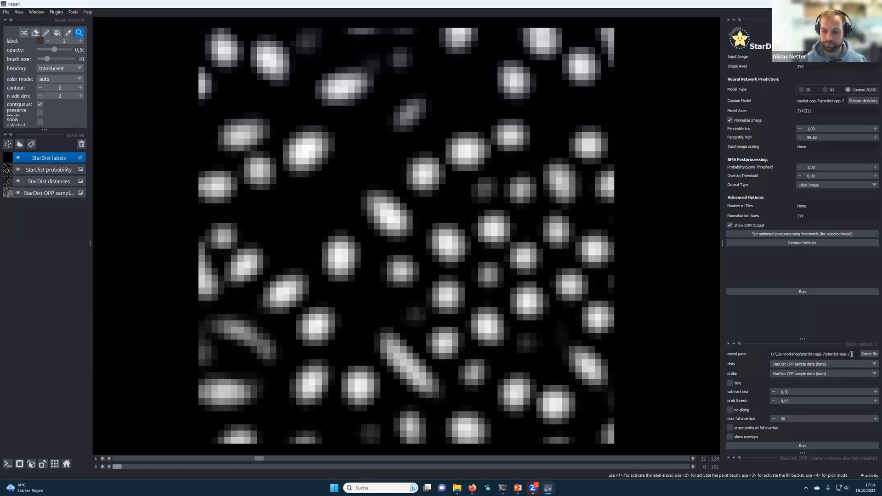
Step: Set the StarDist OPP dists input to StarDist distances (data) and probs to StarDist probability (data)
click(797, 366)
click(805, 375)
click(798, 376)
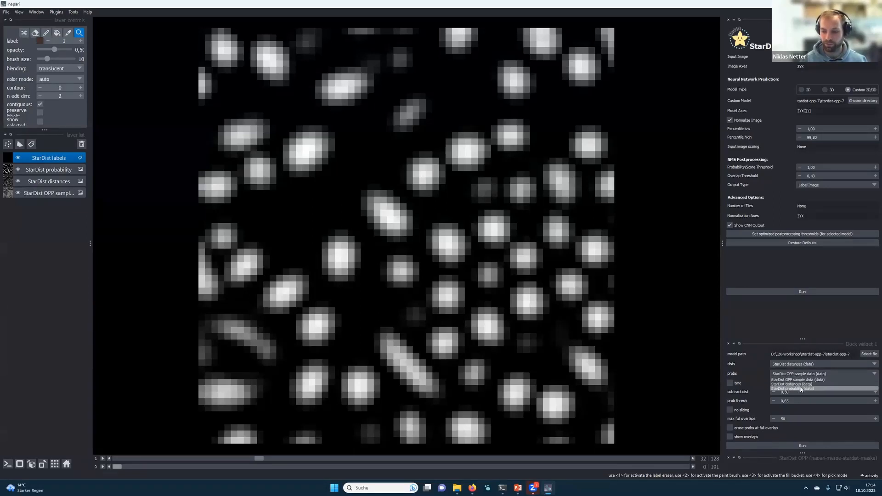
click(801, 388)
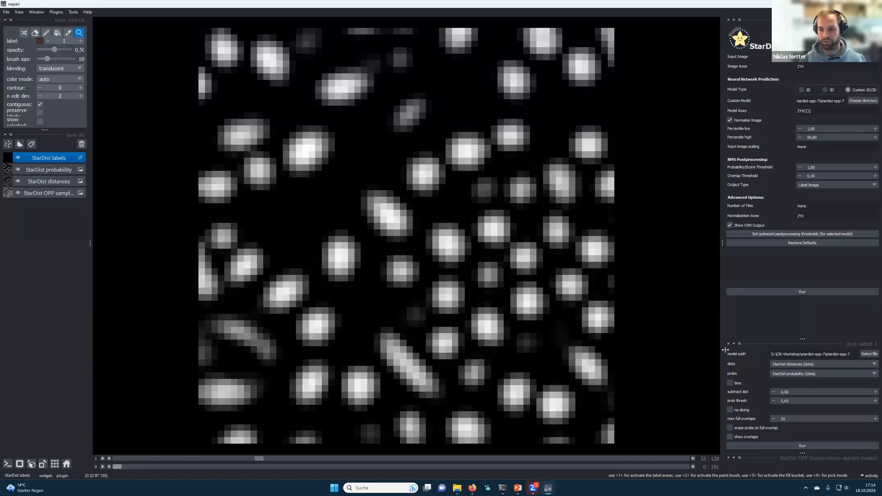
click(793, 364)
click(801, 374)
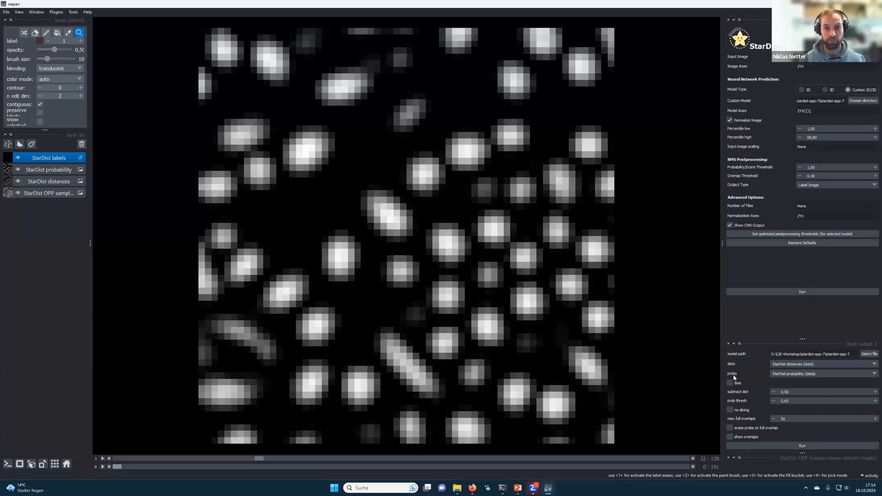
click(777, 376)
click(785, 390)
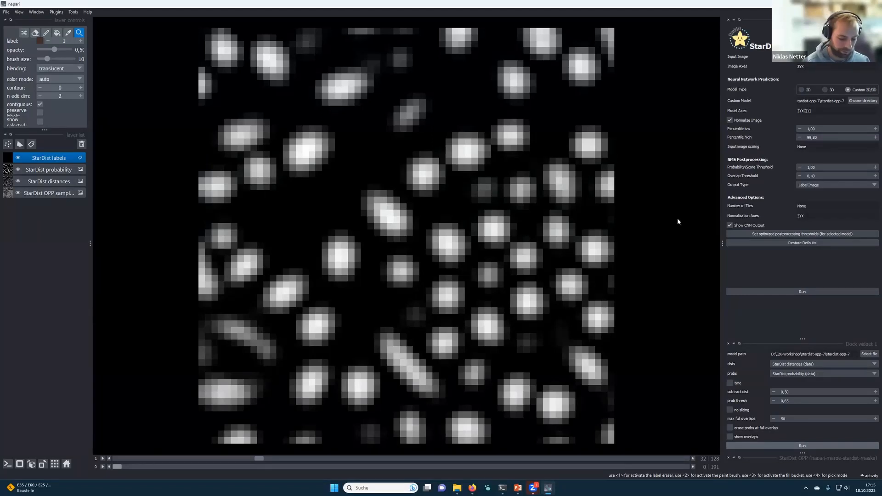
Step: Find BiofilmQ among the installed apps, launch it, and reposition its console window while it loads
key(super)
text(biofilm)
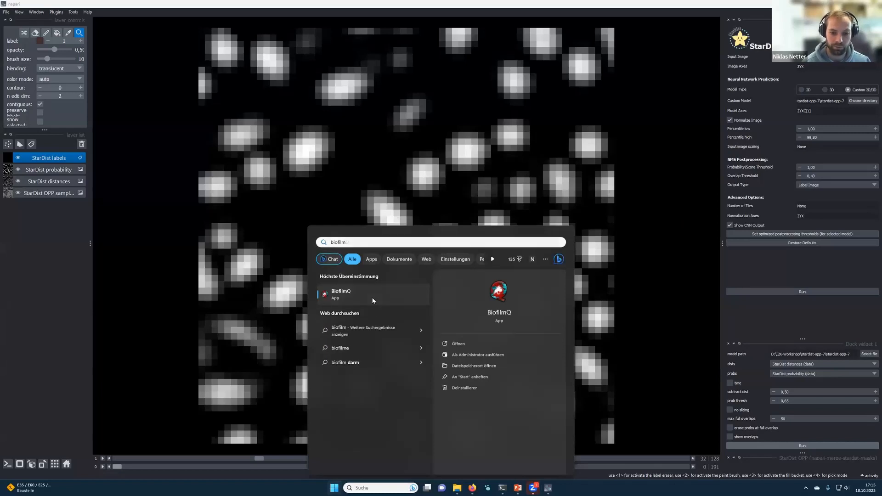
click(372, 298)
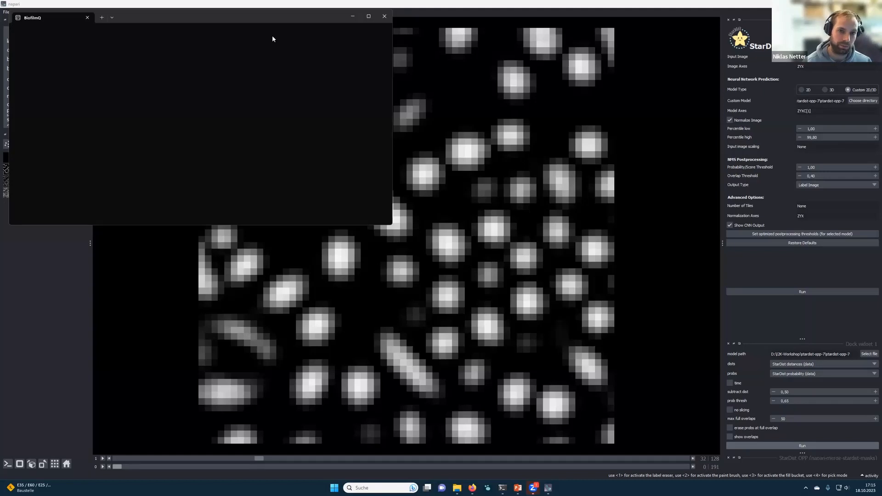
drag(269, 13, 258, 22)
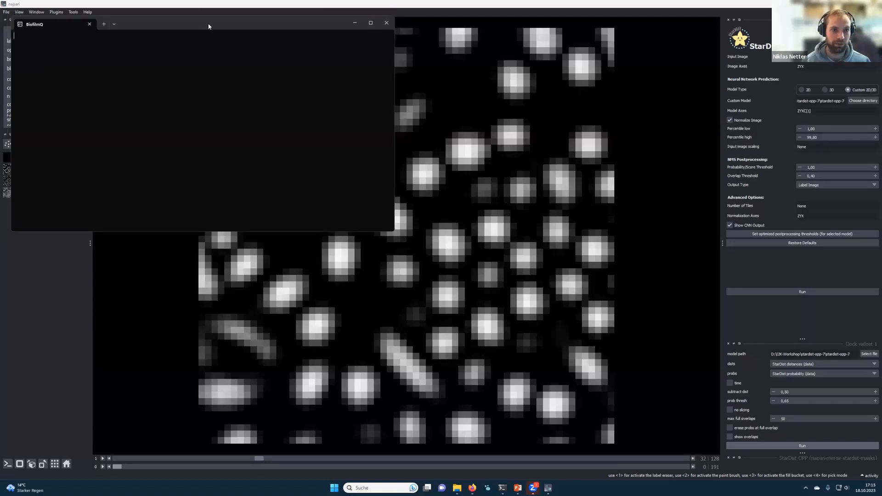
drag(170, 22, 166, 20)
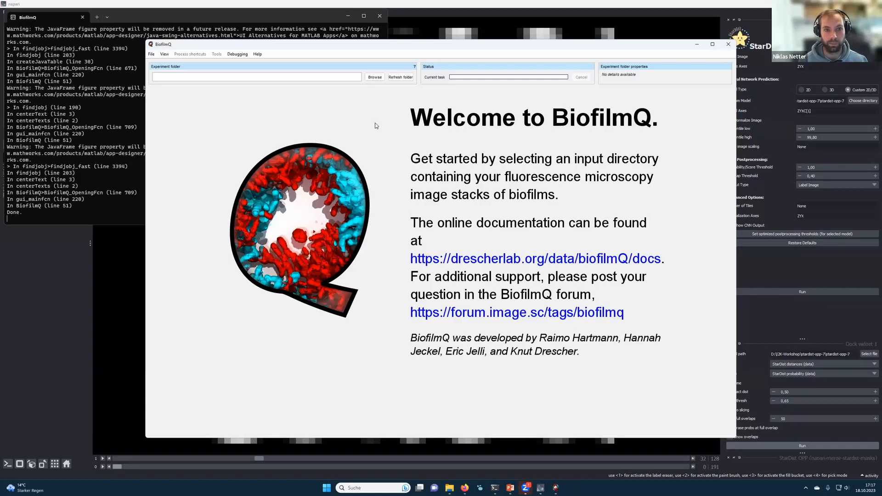
Step: In BiofilmQ, reposition the main window and open the directory chooser for the experiment folder
drag(328, 44, 308, 38)
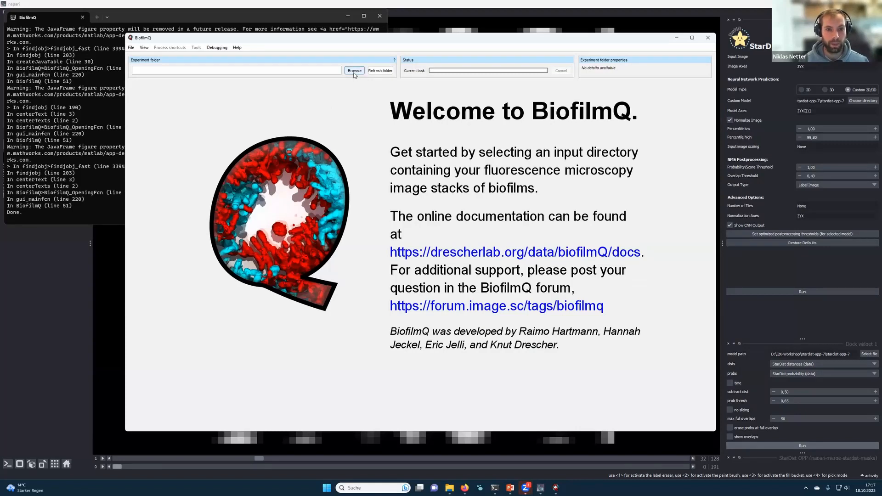
click(112, 251)
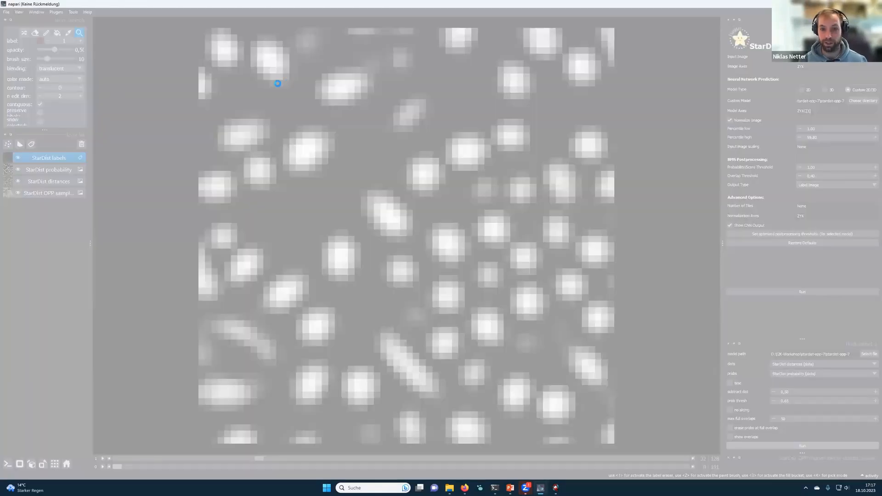
key(alt+Tab)
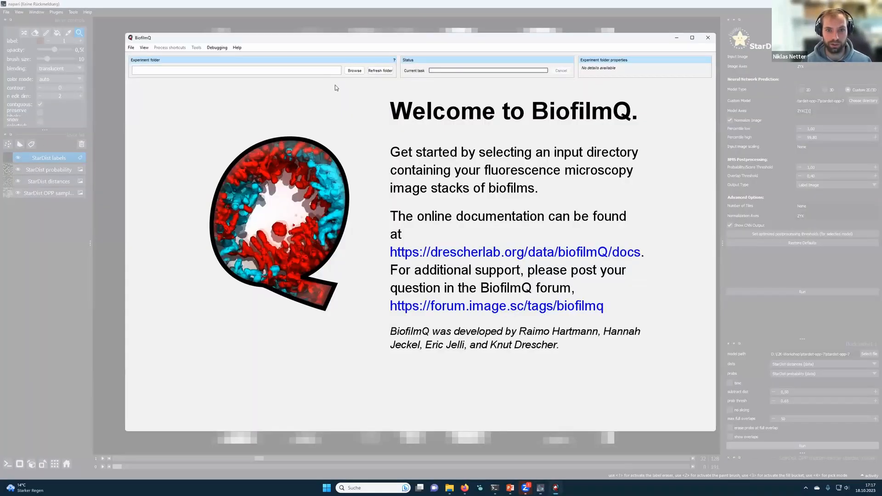
click(352, 71)
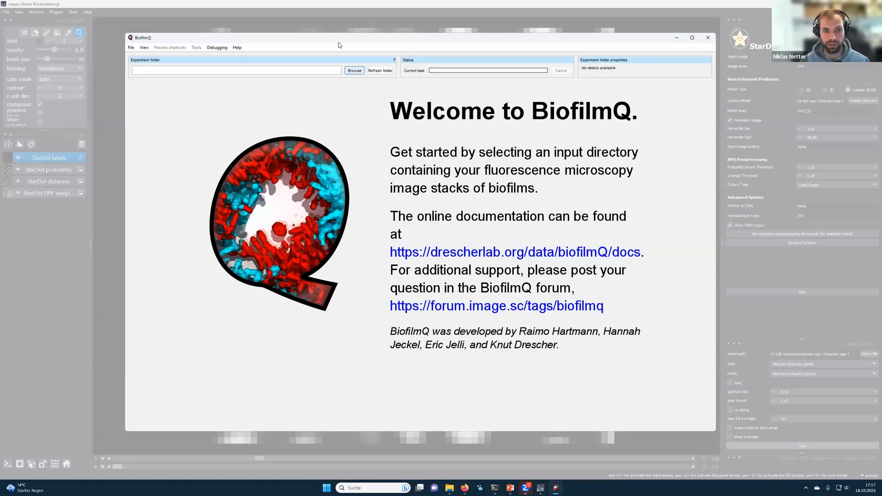
click(353, 71)
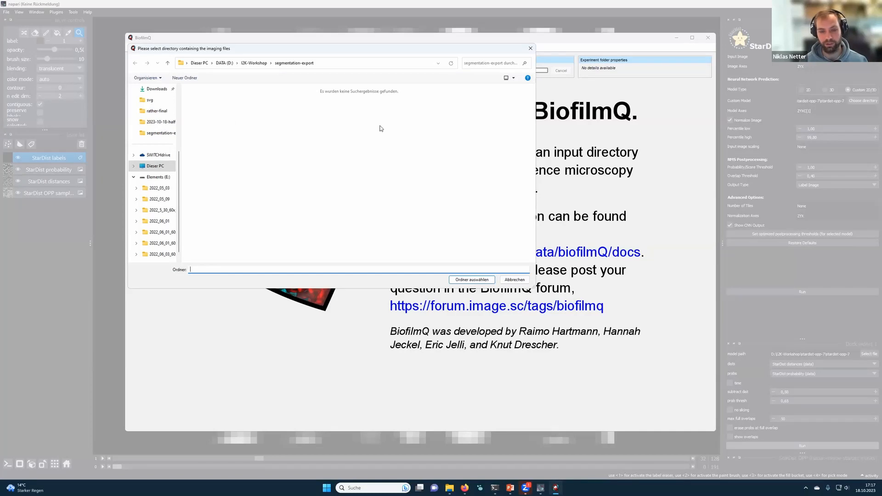
Step: Copy the path D:\I2K-Workshop\segmentation-export from the directory chooser and open that folder in a maximized File Explorer window
click(331, 63)
key(ctrl+c)
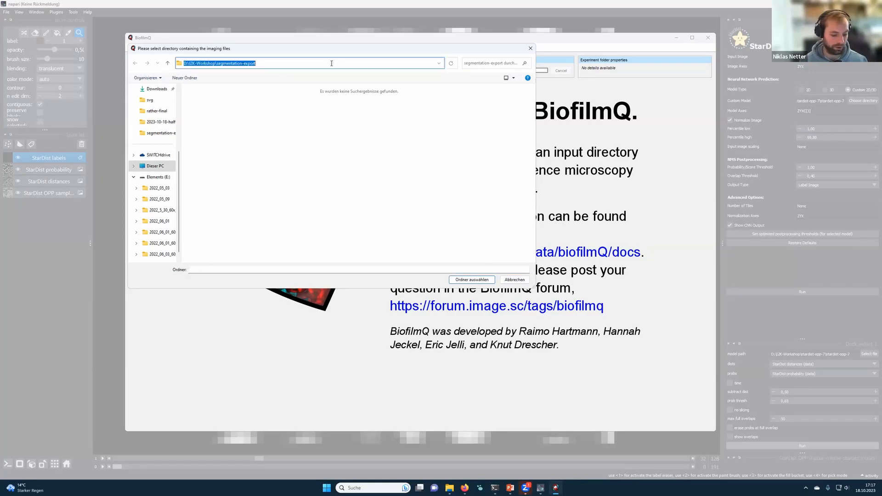
click(450, 487)
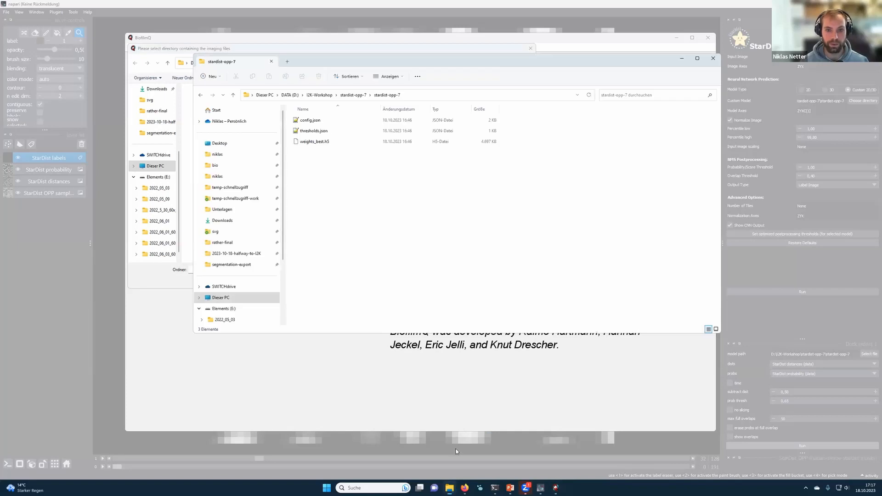
click(417, 97)
key(ctrl+v)
key(Return)
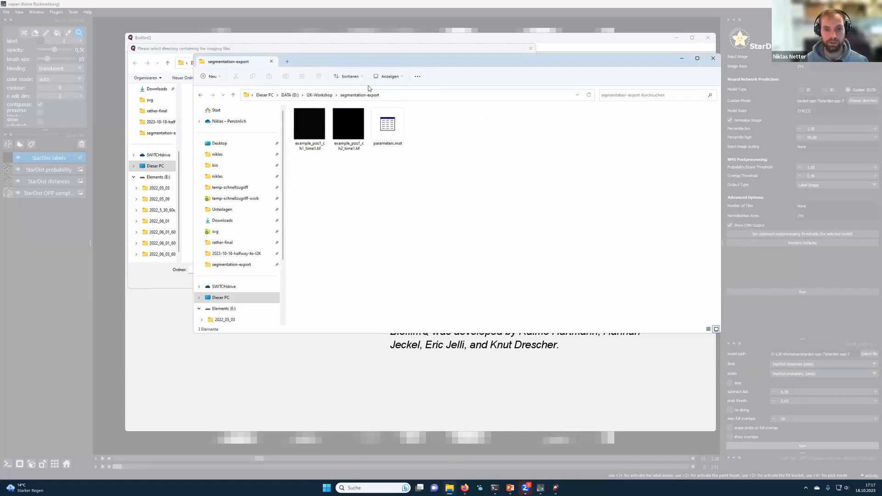
double_click(367, 57)
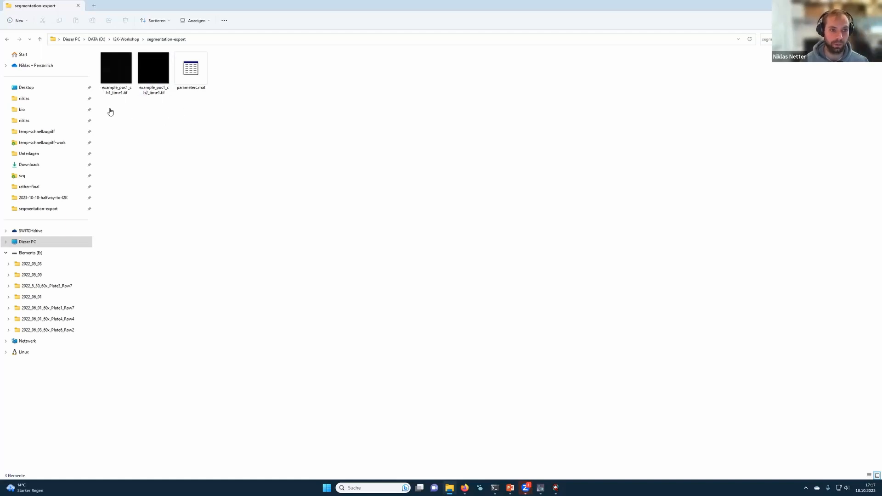
Step: Examine the naming of the two exported files example_pos1_ch1_time1.tif and example_pos1_ch2_time1.tif in the segmentation-export folder
click(106, 92)
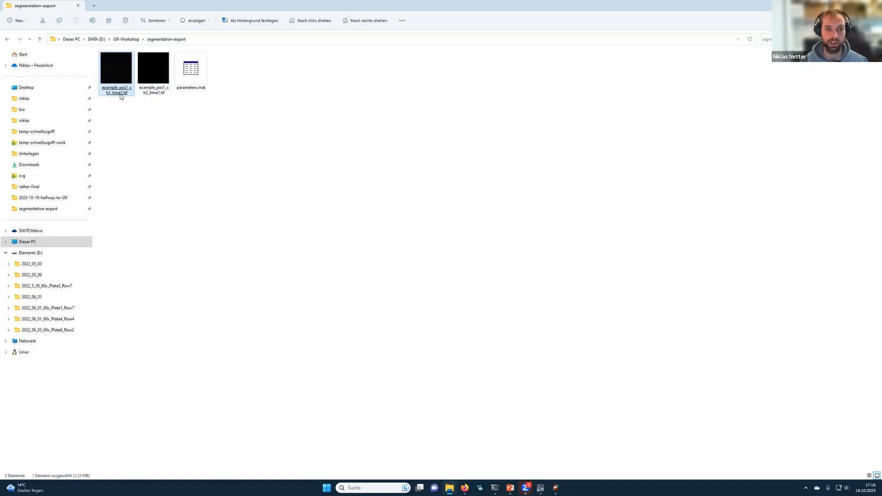
click(121, 95)
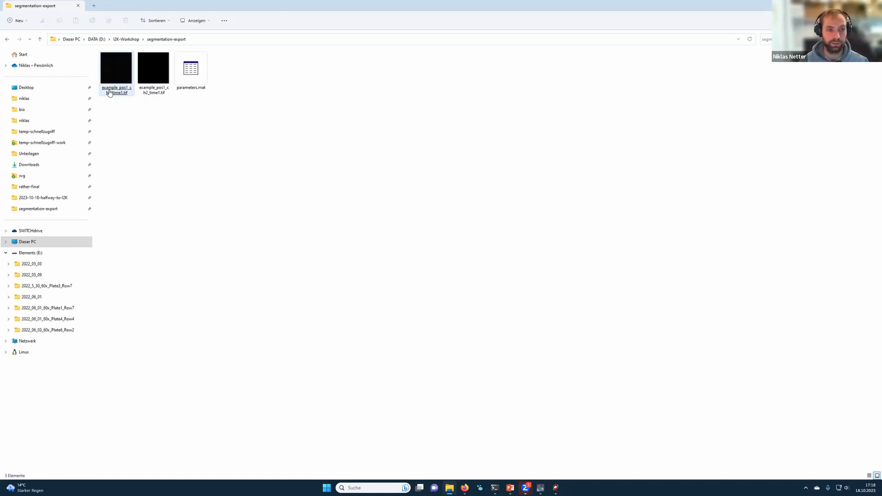
click(116, 91)
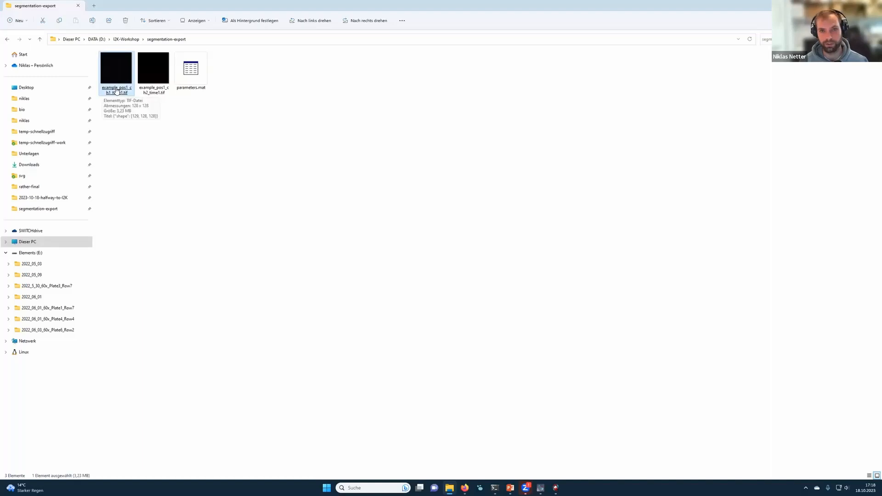
click(120, 91)
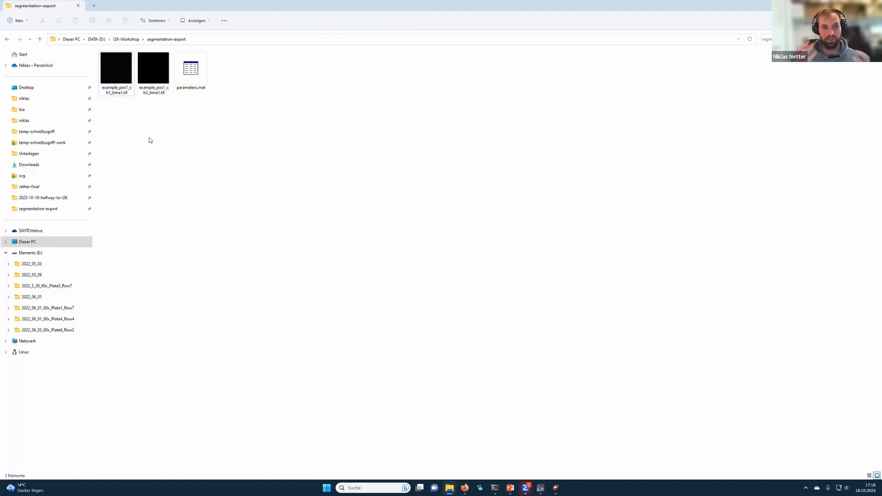
click(131, 93)
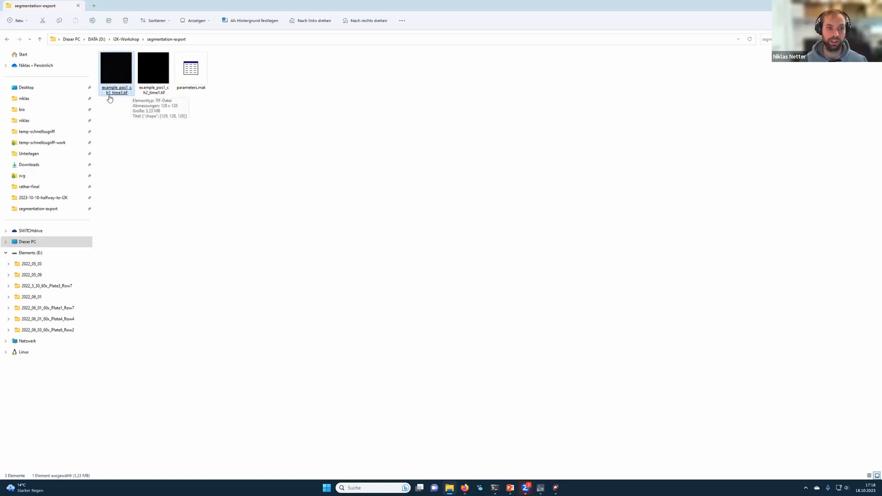
click(173, 147)
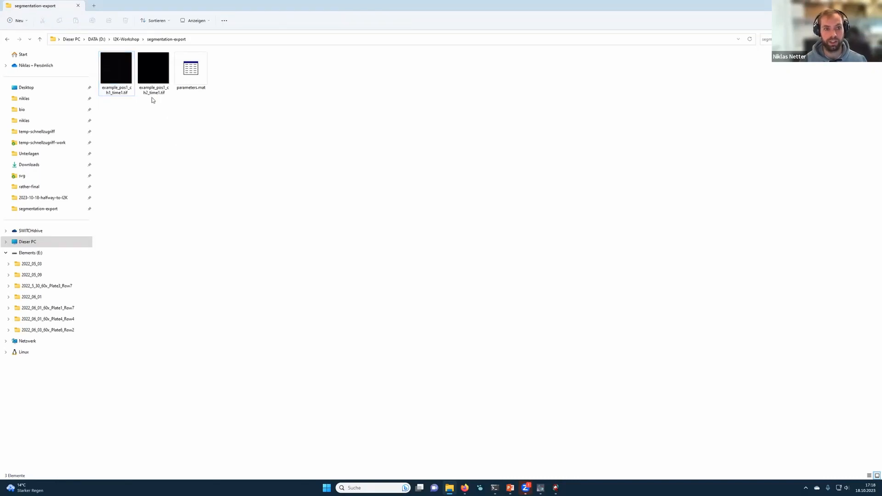
click(163, 91)
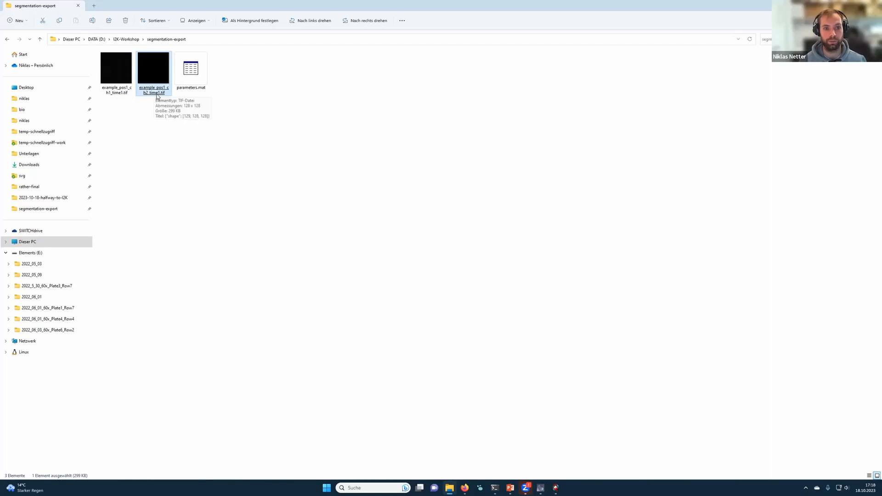
click(190, 138)
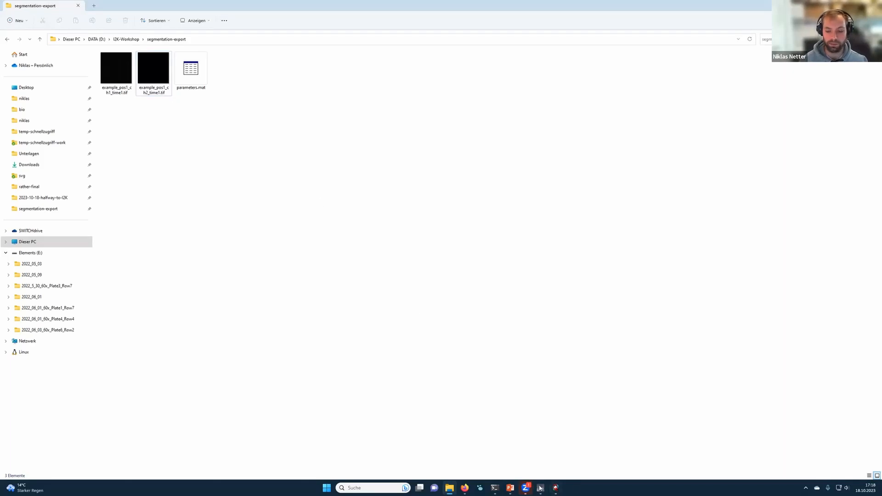
mouse_move(541, 482)
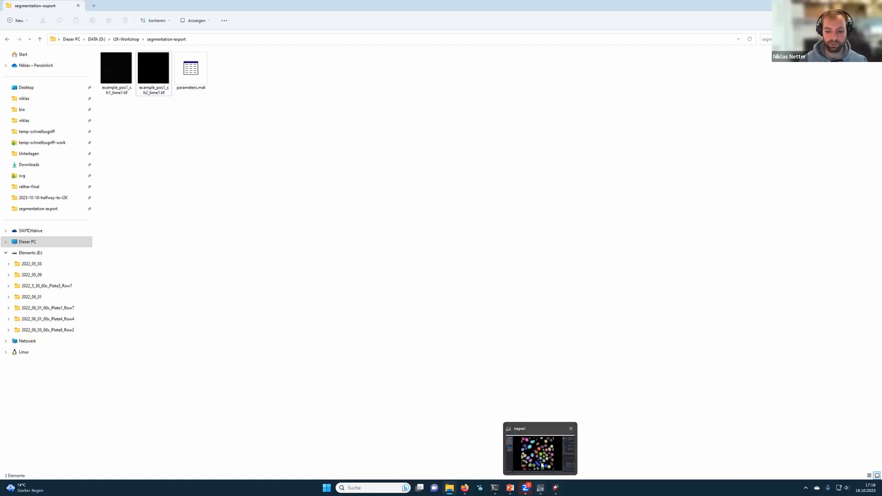
Step: Switch to napari, hide the StarDist labels, probability and distances layers, and compare the StarDist OPP segmentation with the raw sample at another slice
click(541, 466)
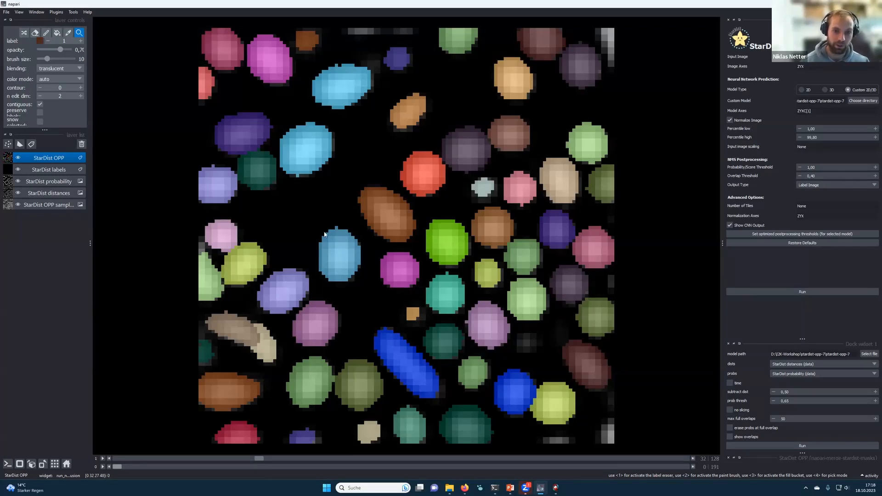
click(18, 170)
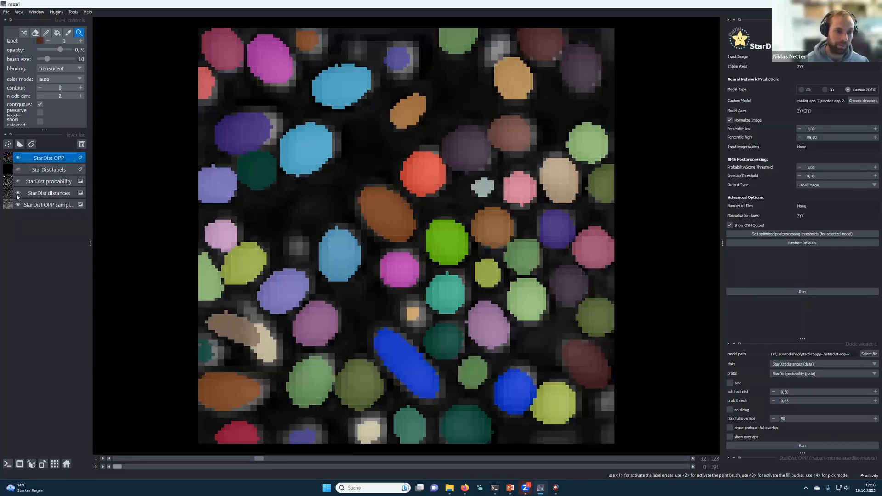
click(49, 208)
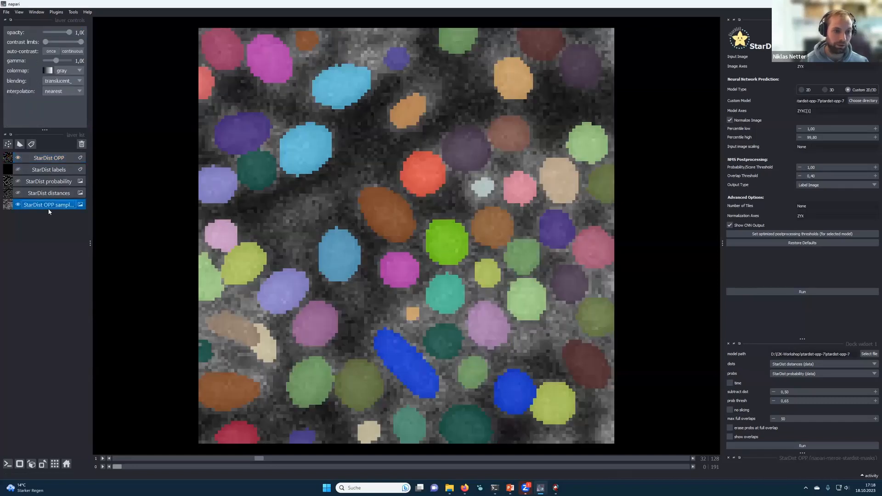
click(18, 158)
drag(275, 456, 321, 457)
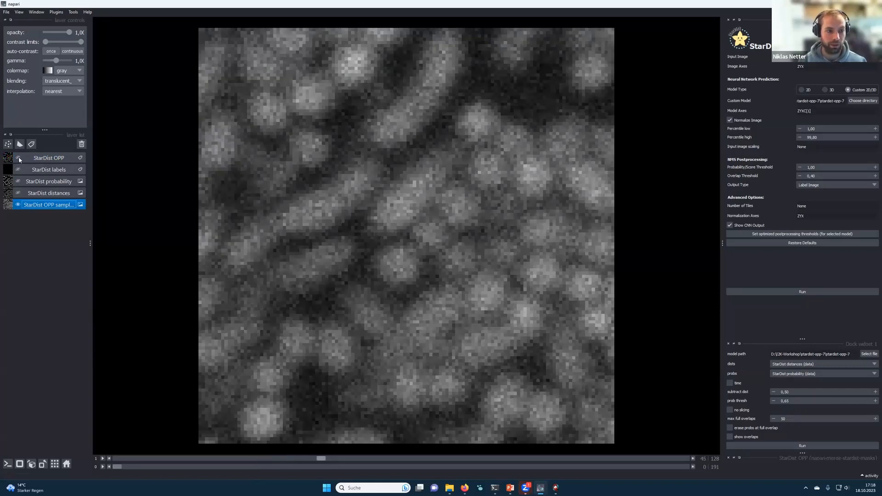
click(19, 158)
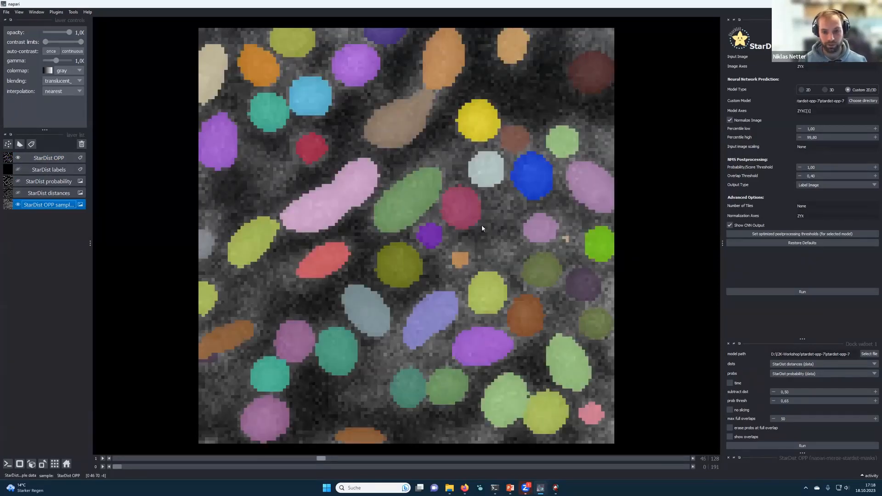
Step: Set the StarDist OPP labels layer's contour to 1 and check the cell outlines against the sample image across slices
click(59, 158)
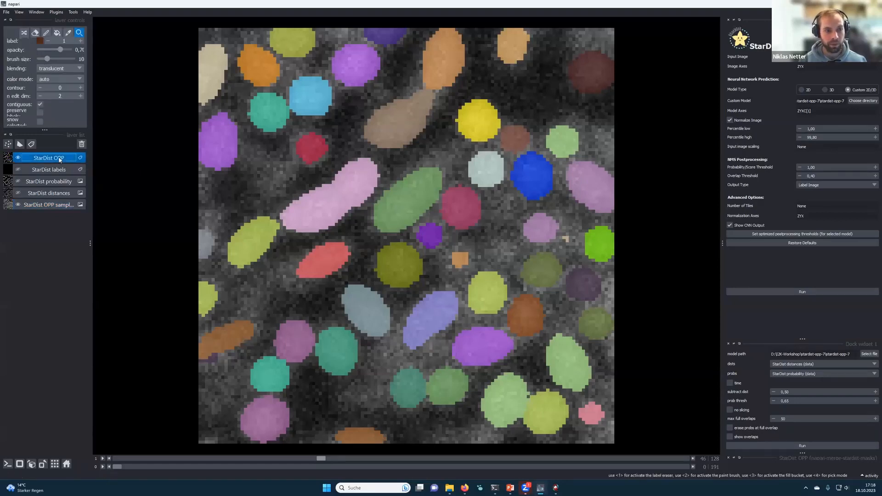
click(80, 88)
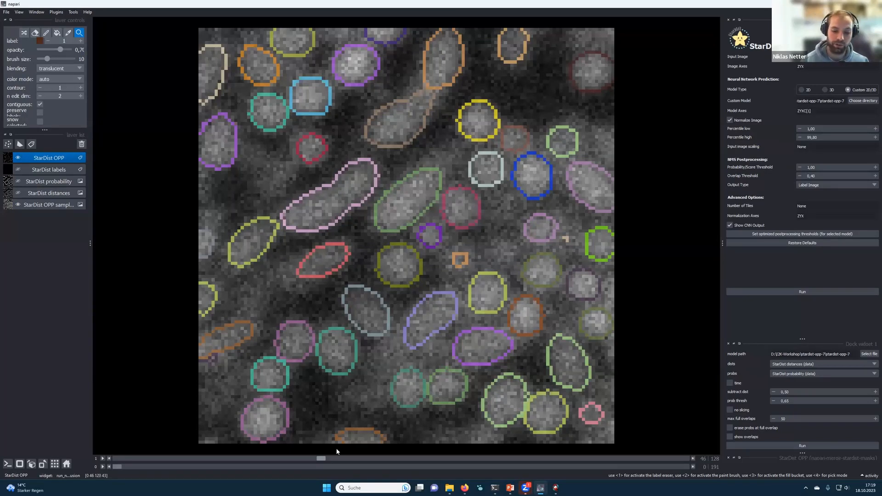
drag(322, 459, 273, 459)
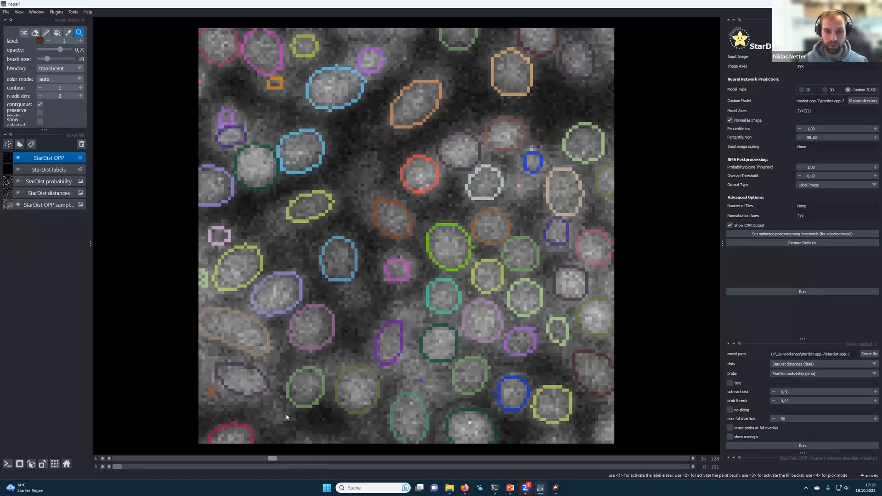
click(282, 458)
drag(290, 458, 323, 461)
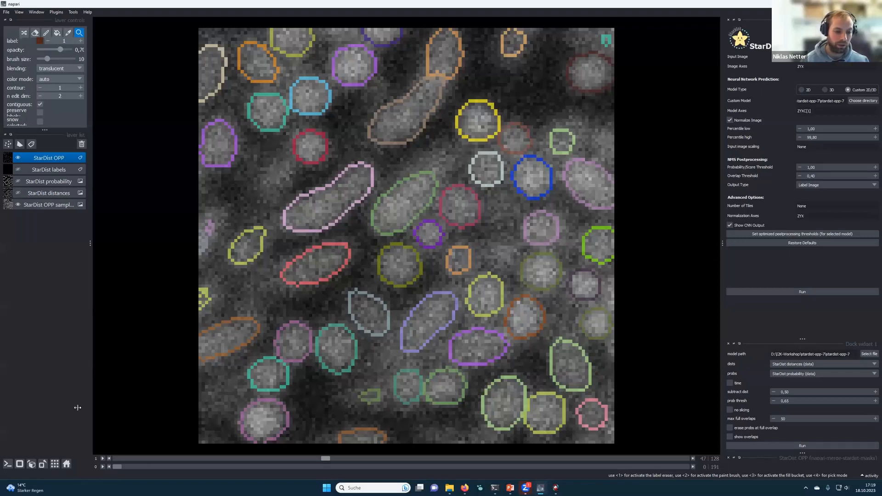
Step: Display the segmentation in 3D and inspect the labelled cell volume from several angles
click(19, 464)
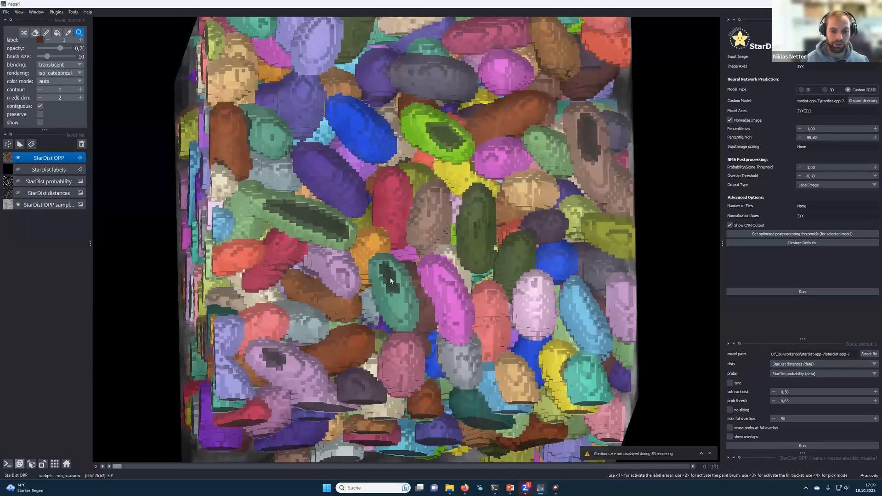
drag(390, 281, 396, 225)
scroll(396, 225, down, 5)
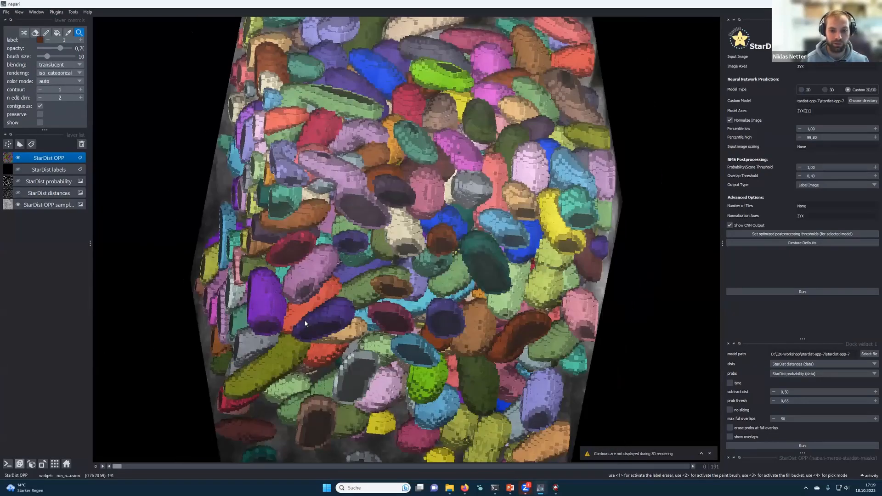
drag(377, 294, 170, 198)
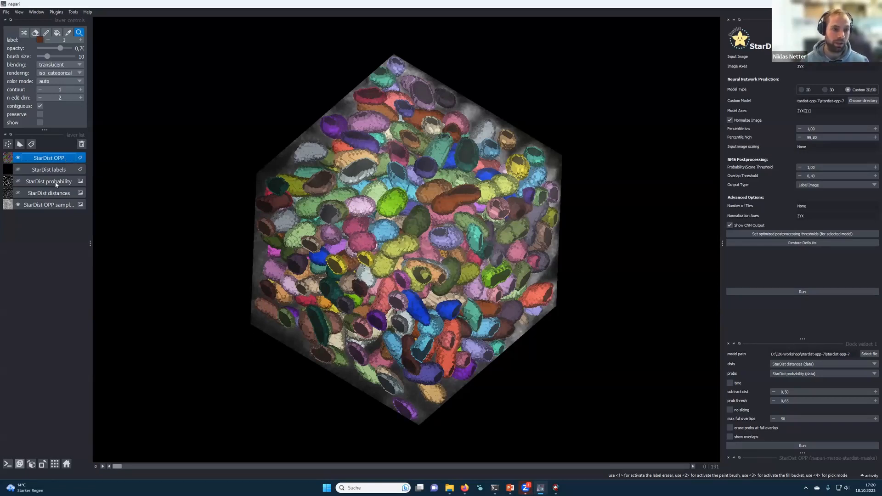
Step: Save the StarDist OPP sample image layer over example_pos1_ch1_time1.tif in the segmentation-export folder
click(47, 206)
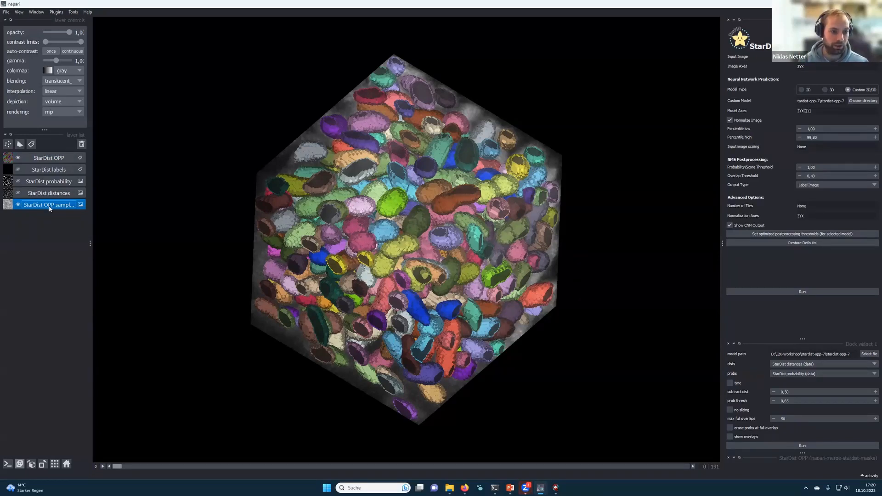
click(6, 12)
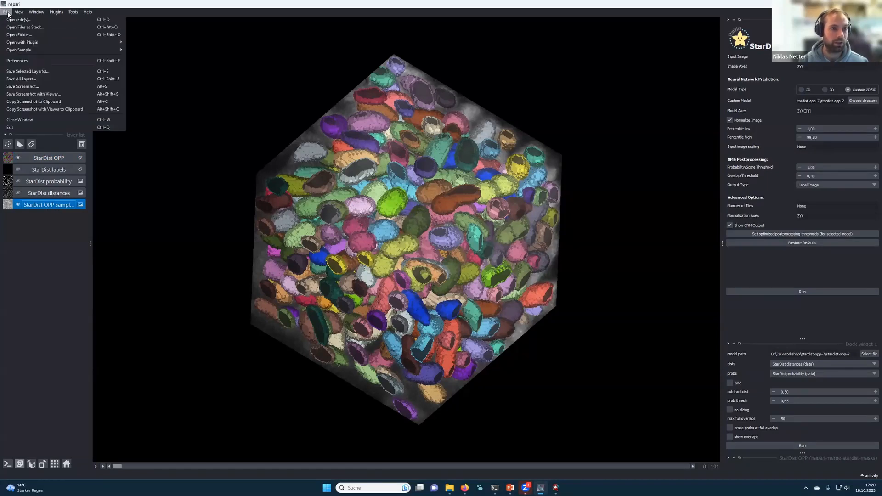
click(38, 73)
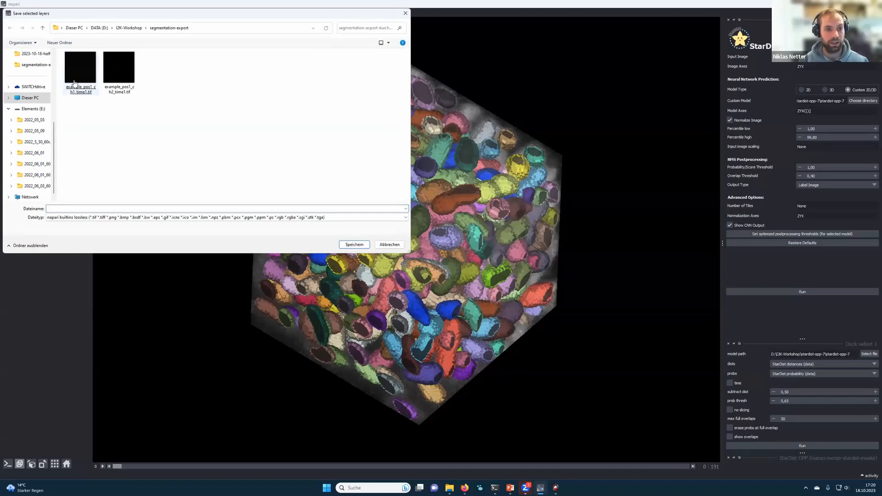
click(118, 91)
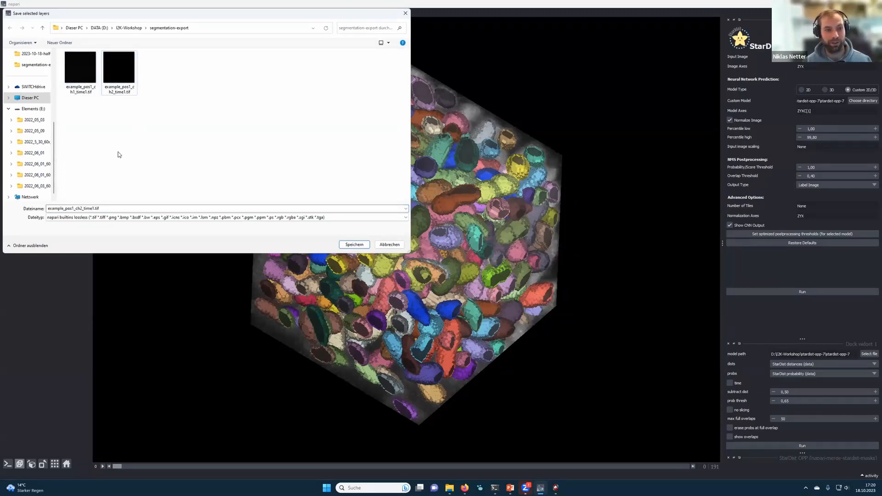
drag(129, 14, 288, 65)
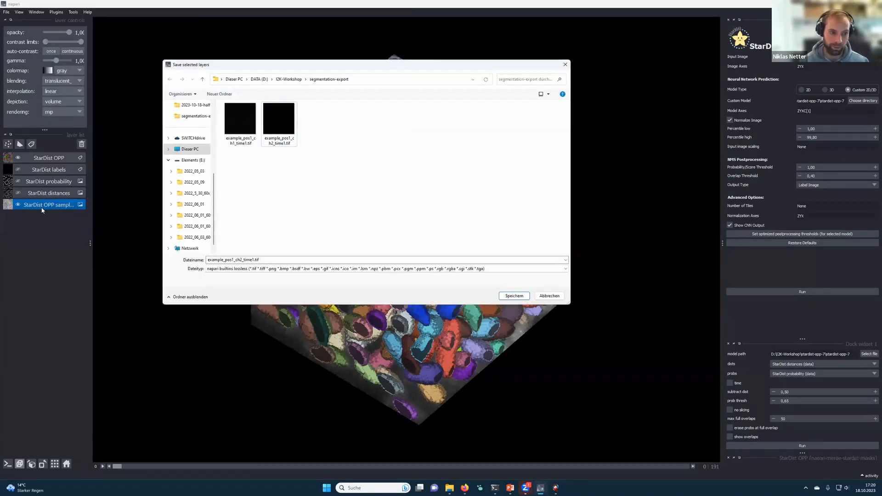
click(235, 143)
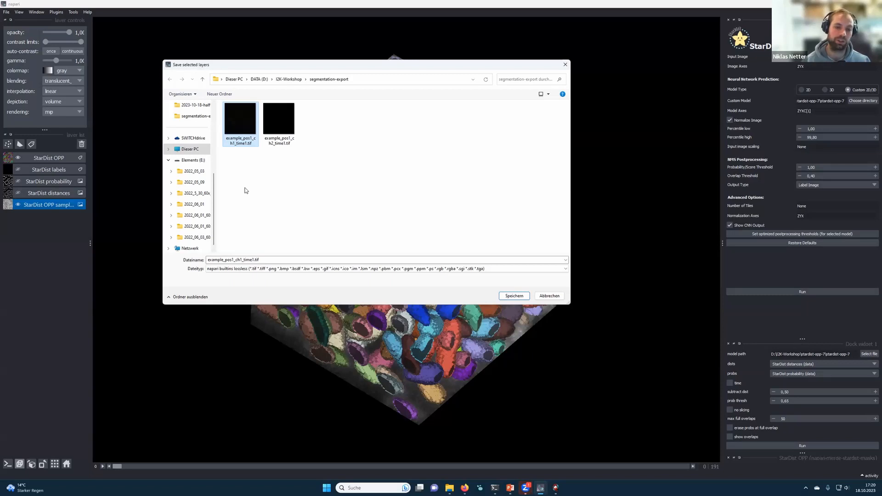
click(515, 295)
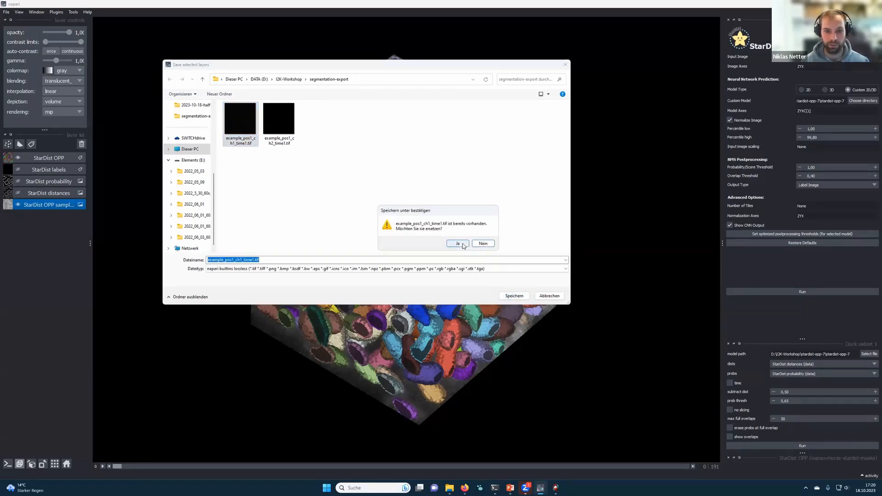
click(458, 244)
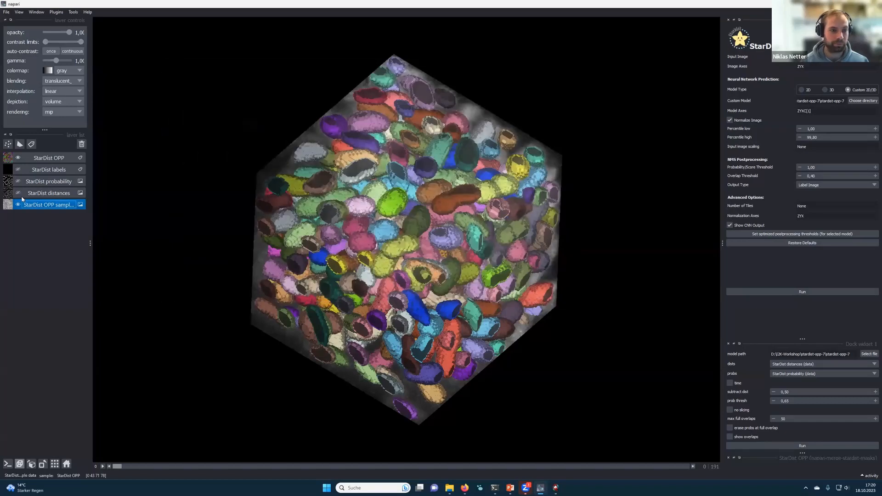
Step: Save the StarDist OPP labels layer over example_pos1_ch2_time1.tif in the segmentation-export folder
click(51, 158)
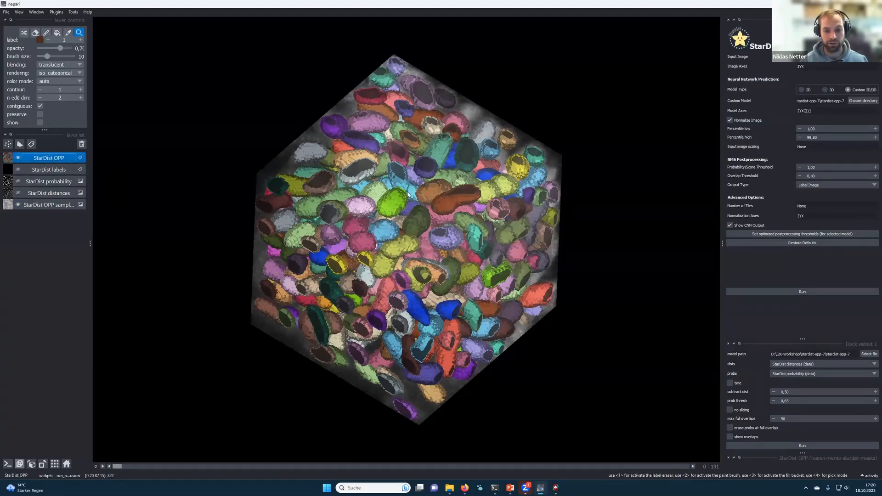
drag(431, 197, 423, 189)
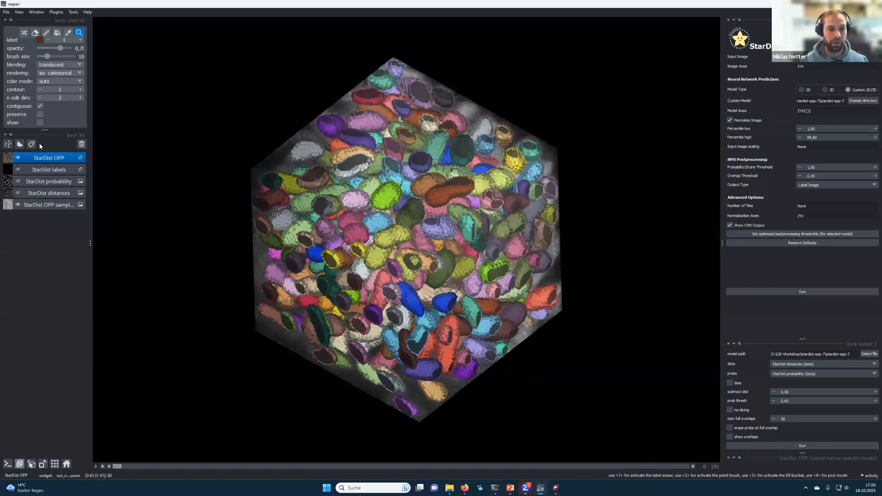
click(6, 13)
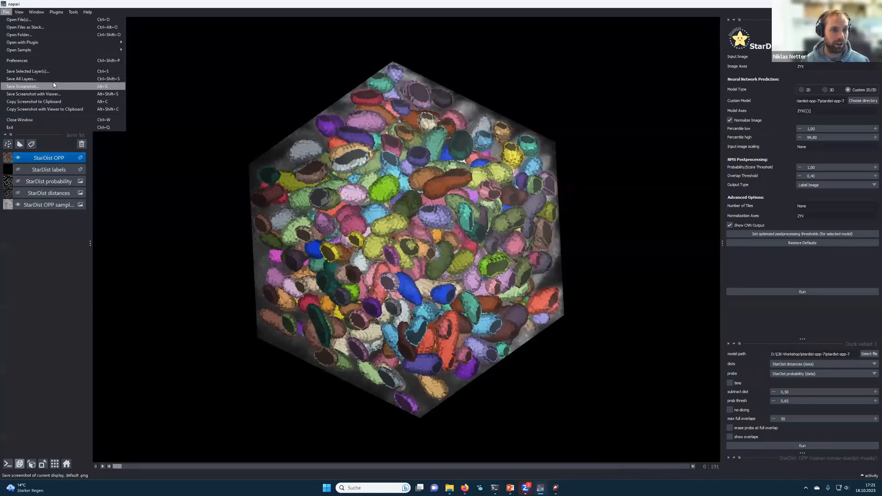
click(27, 71)
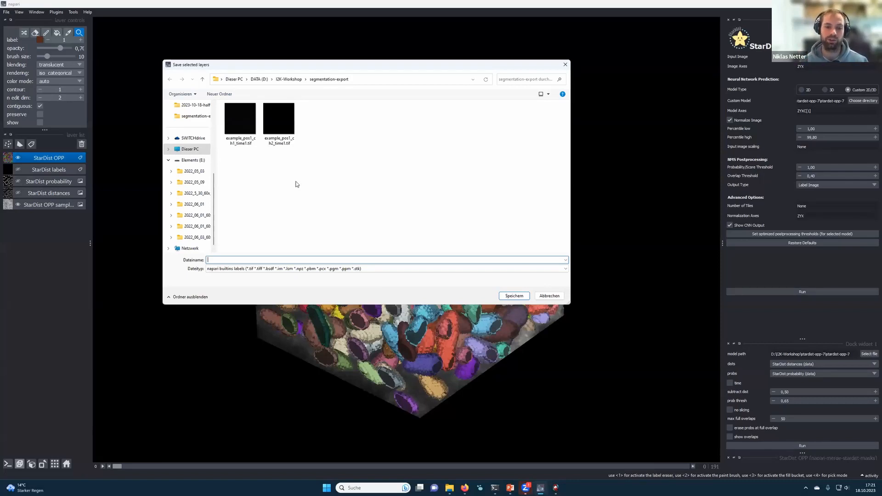
double_click(284, 129)
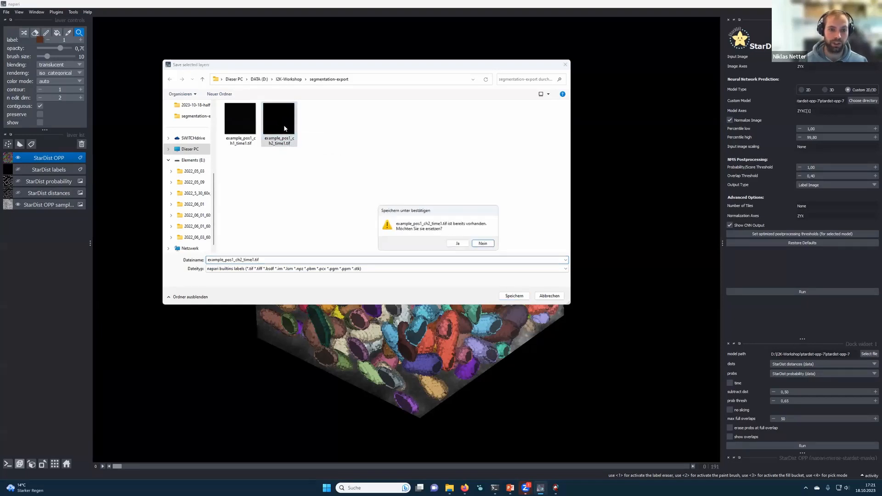
click(461, 244)
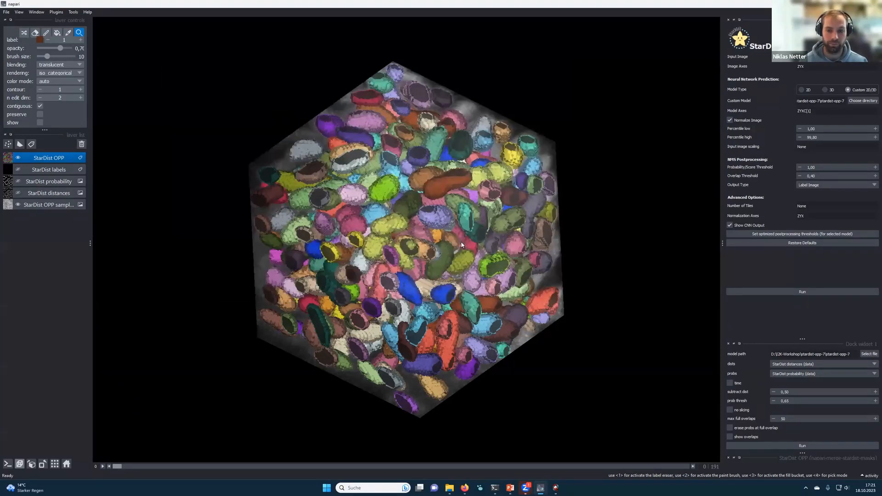
Step: Switch to BiofilmQ, dismiss the open directory chooser and the resulting notice, and reposition the main window
key(alt+Tab)
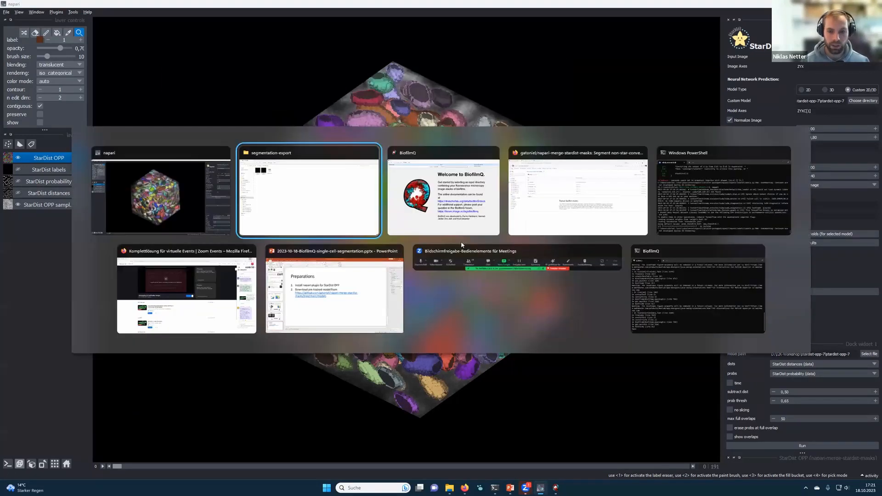
click(438, 197)
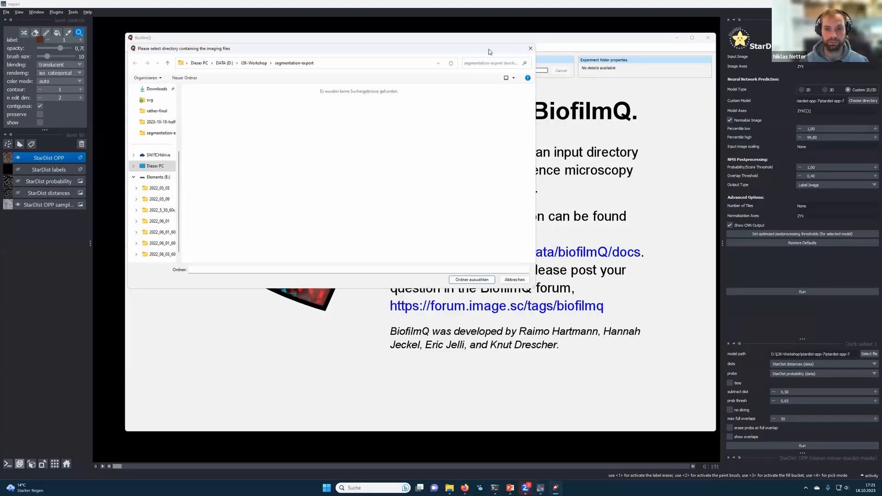
click(560, 92)
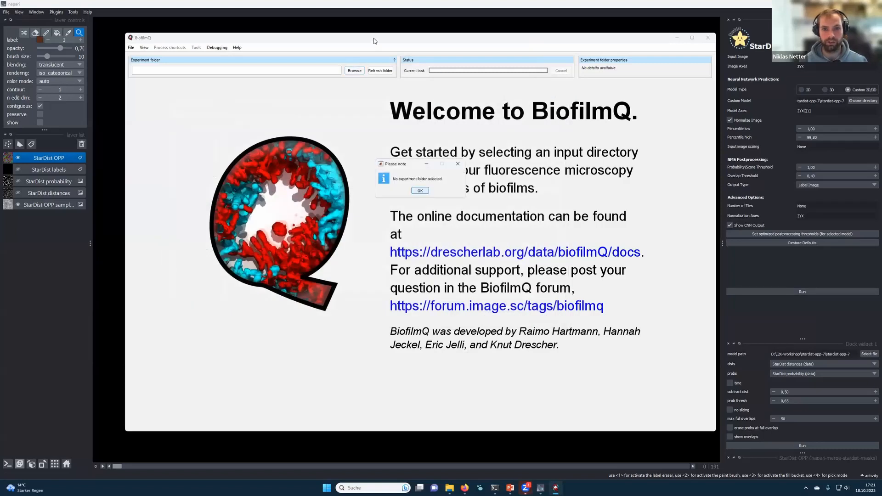
click(420, 192)
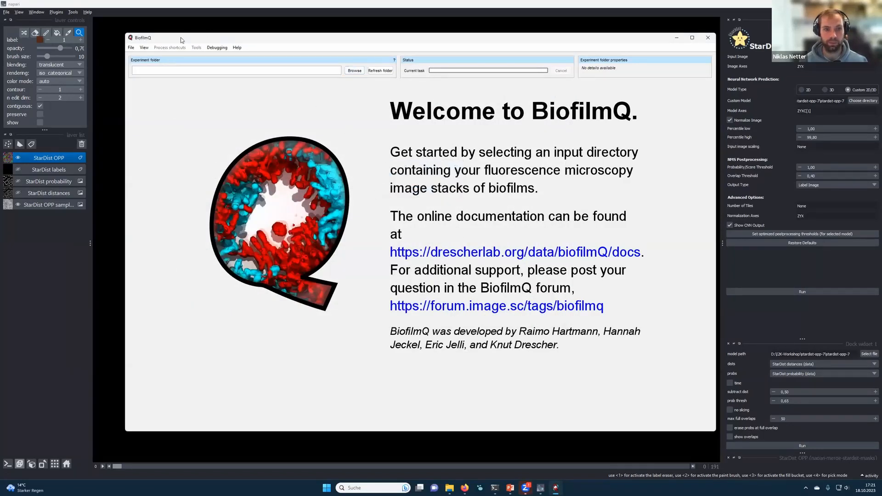
drag(195, 38, 184, 28)
Step: Load D:\I2K-Workshop\segmentation-export as the experiment folder in BiofilmQ
click(341, 60)
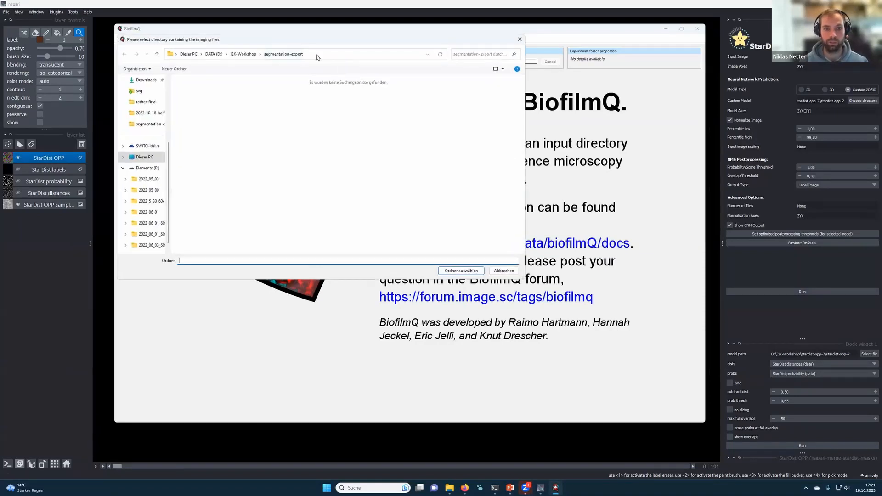
click(238, 54)
double_click(215, 90)
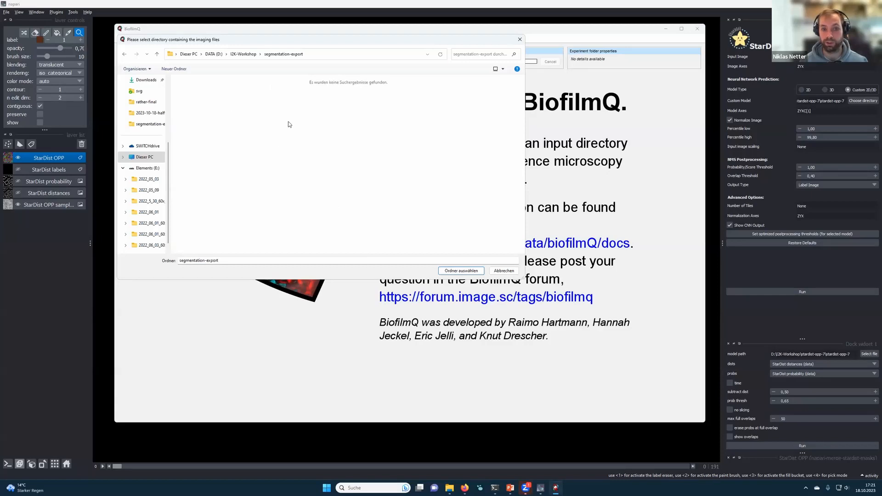
click(477, 271)
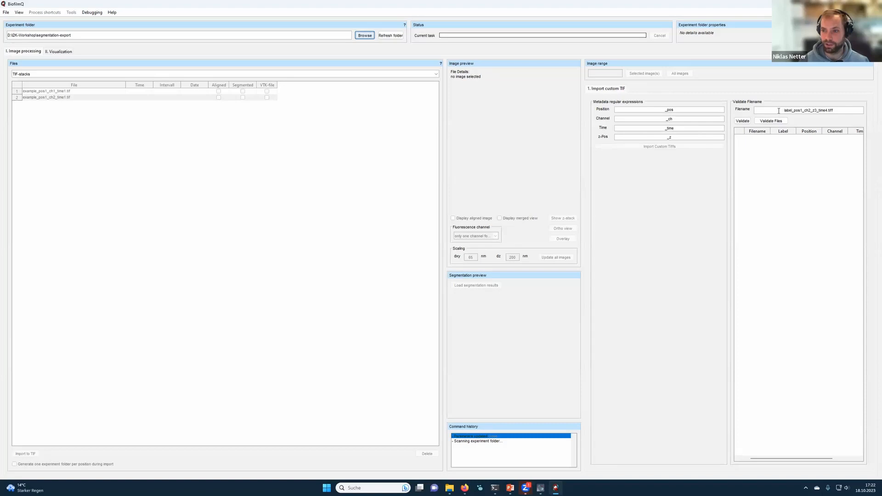
Step: Examine the label, position, channel and time parts of the sample filename against the metadata regular expressions for the custom TIF import
drag(793, 111, 780, 111)
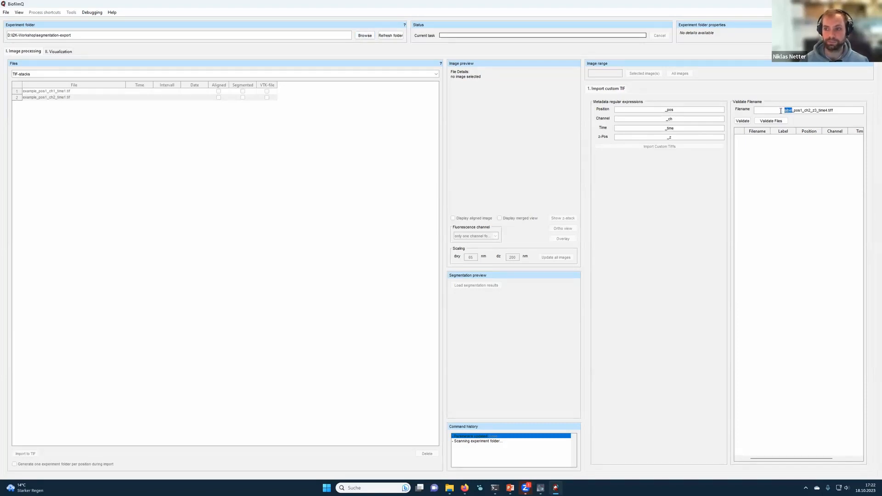
drag(795, 110, 801, 111)
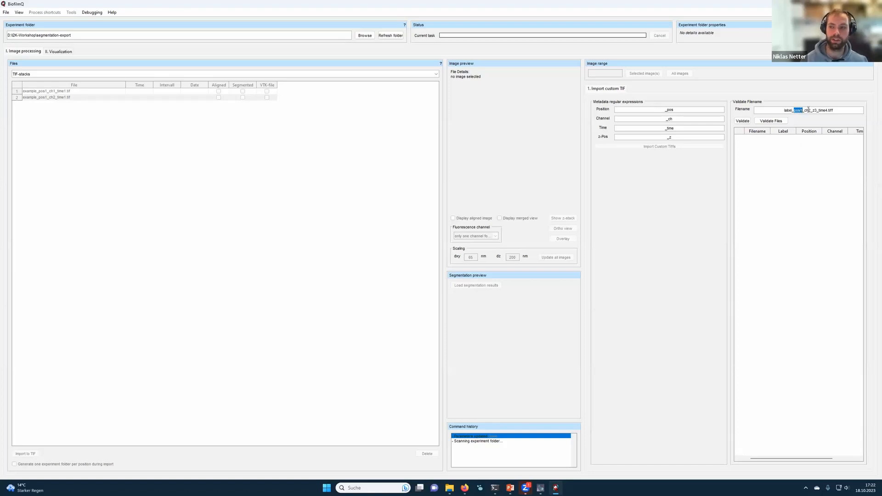
drag(804, 110, 811, 110)
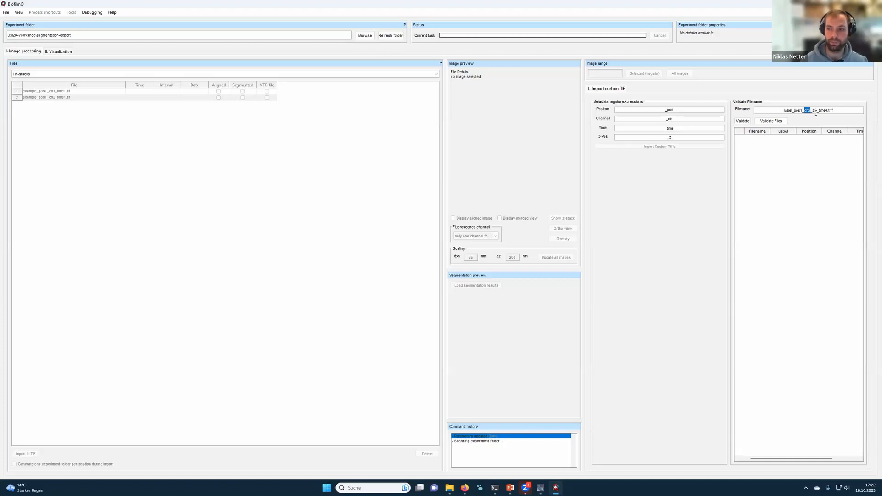
drag(818, 110, 828, 110)
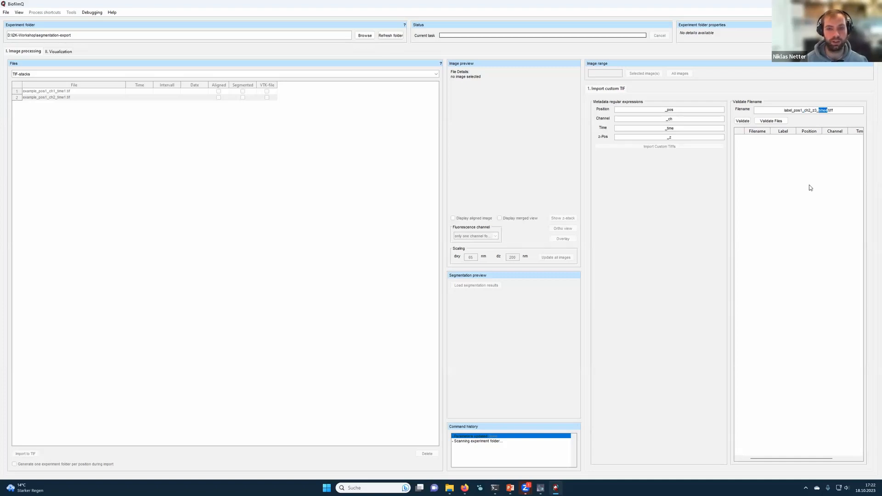
click(708, 212)
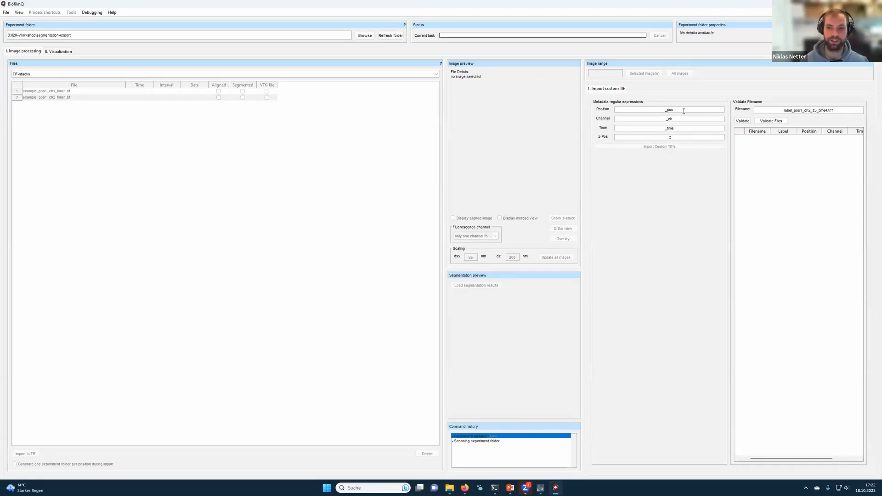
double_click(668, 129)
click(675, 129)
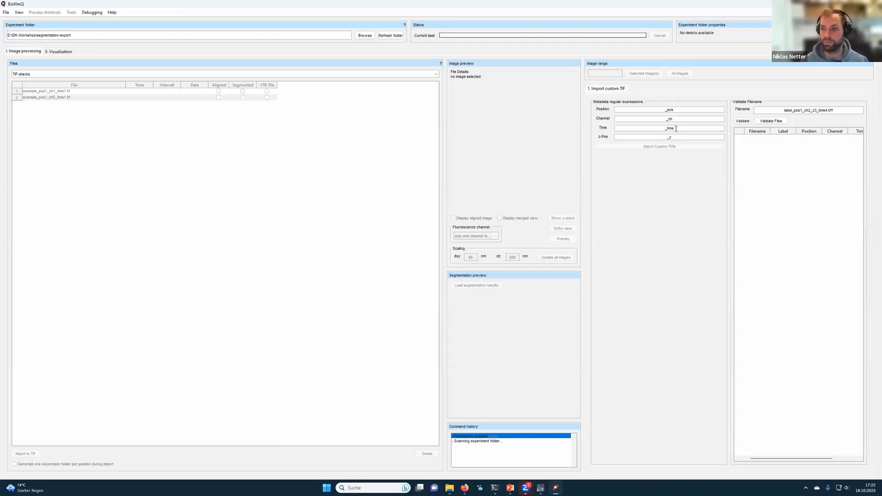
Step: Validate the files against the metadata expressions and widen the Filename column to check the label, position, channel and time read for each
click(765, 124)
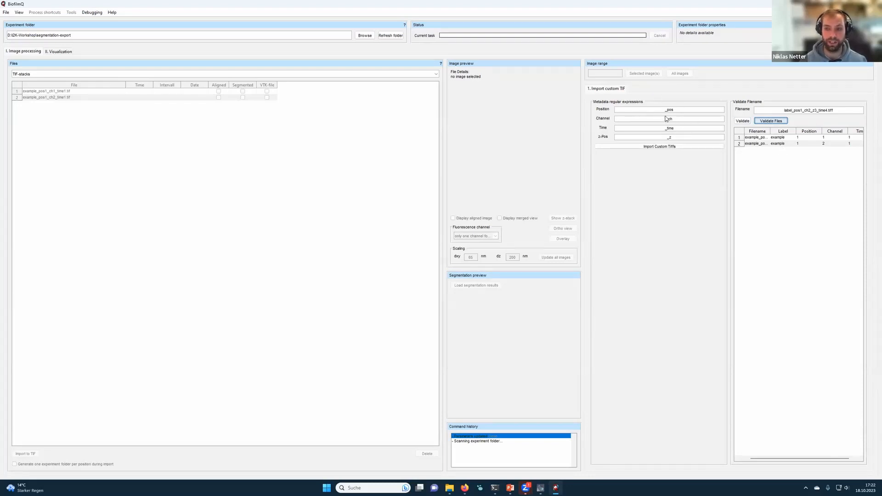
drag(770, 131, 800, 131)
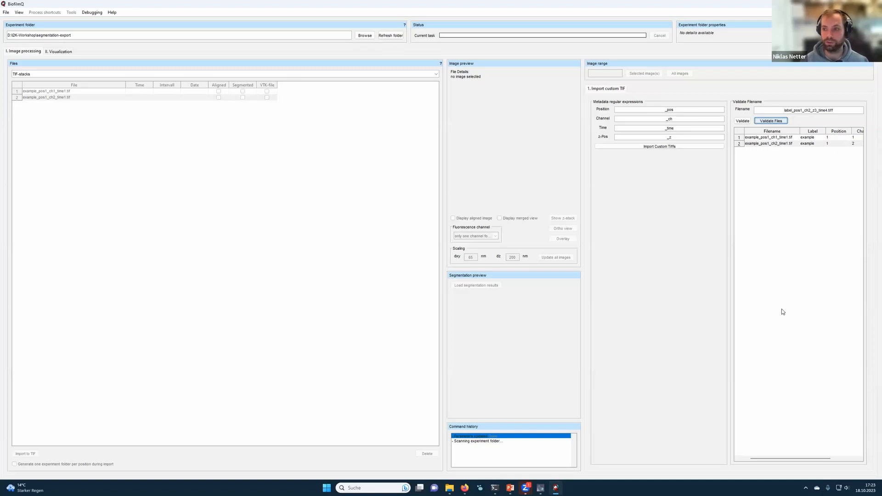
drag(800, 458, 827, 457)
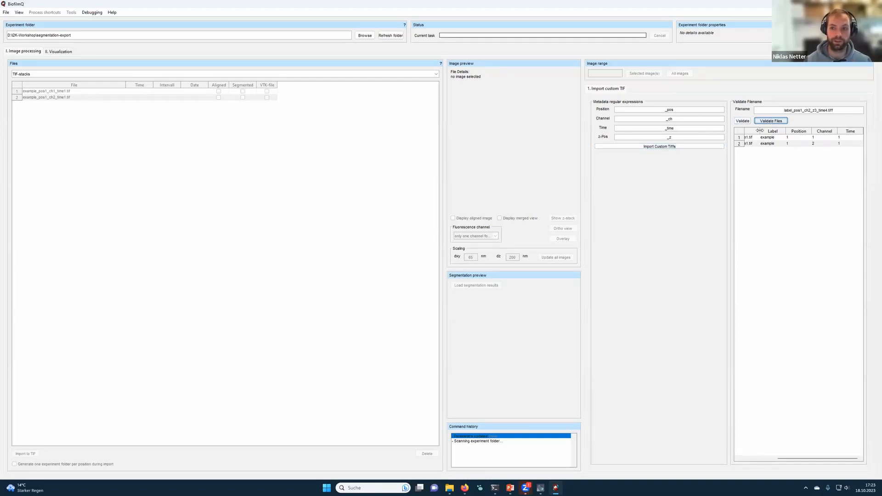
drag(783, 458, 752, 462)
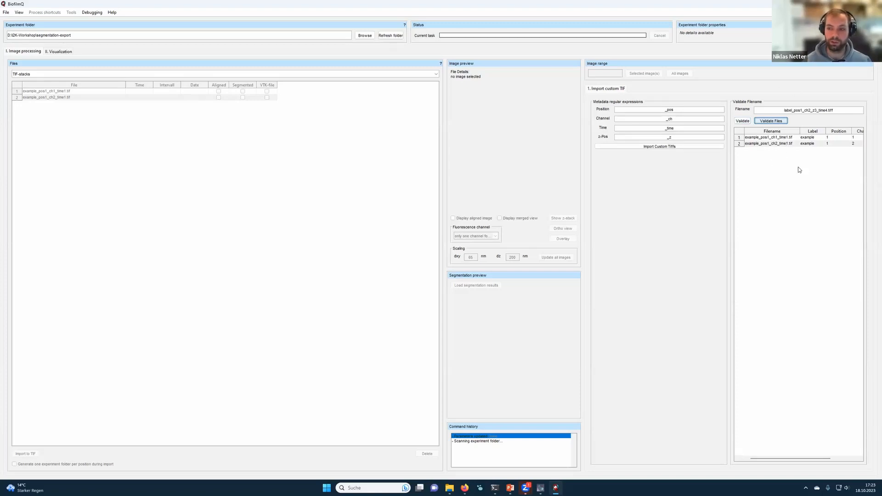
Step: Import the custom TIFFs, accept the time metadata warning, and switch to the created segmentation-export_Pos1-1 directory
click(660, 147)
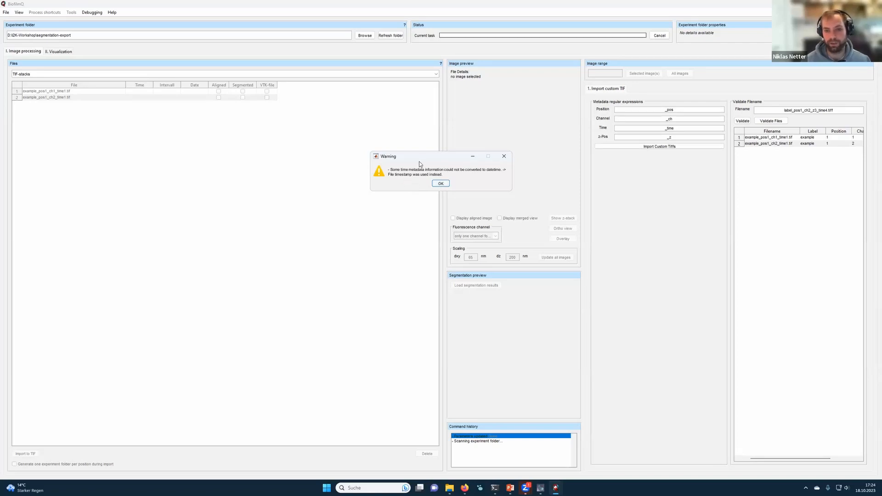
click(442, 184)
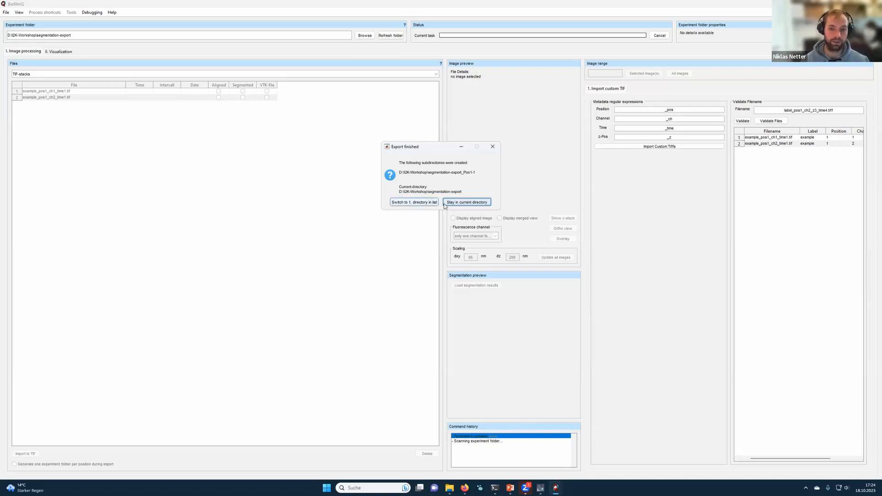
click(417, 203)
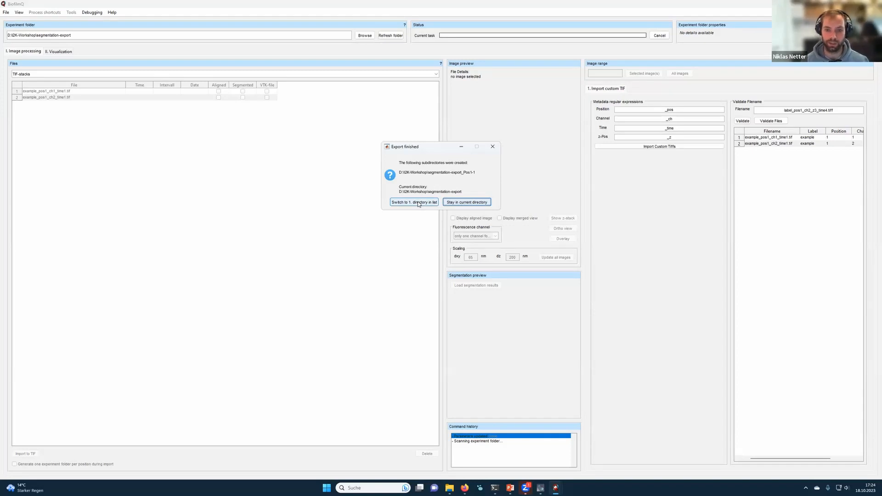
click(418, 203)
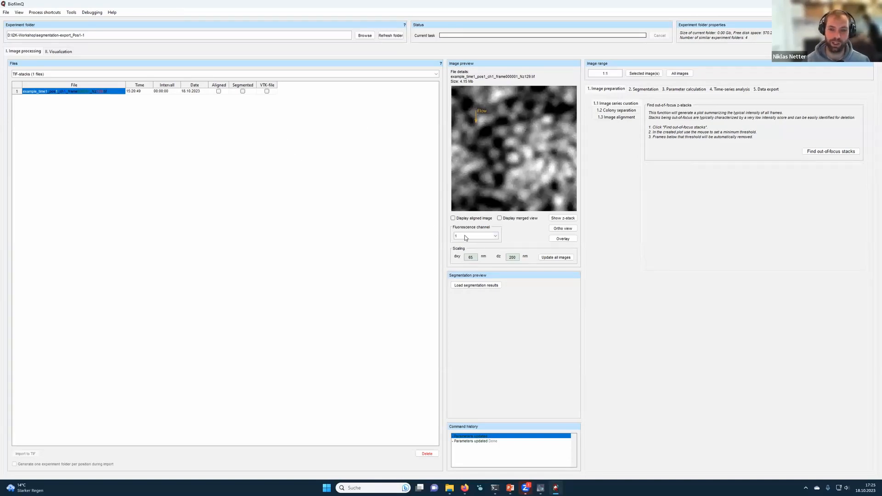
Step: Browse slices of the channel 1 image in the z-stack viewer and close the viewer
click(560, 221)
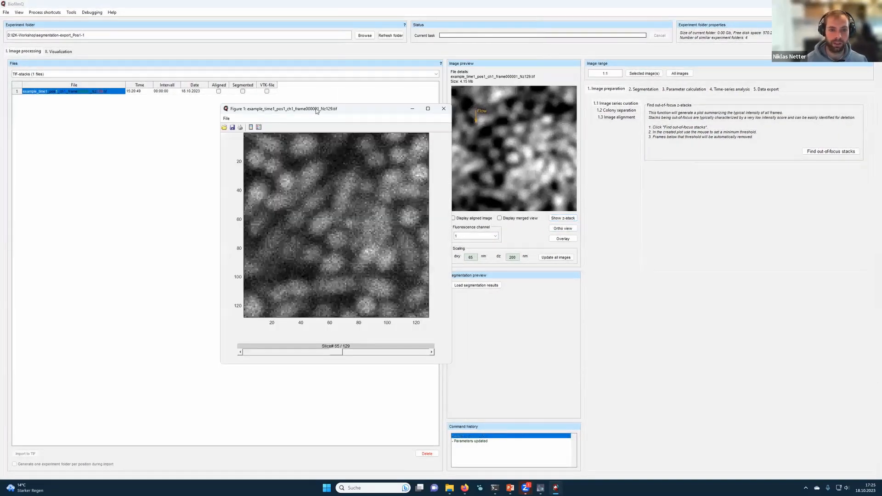
drag(316, 110, 284, 107)
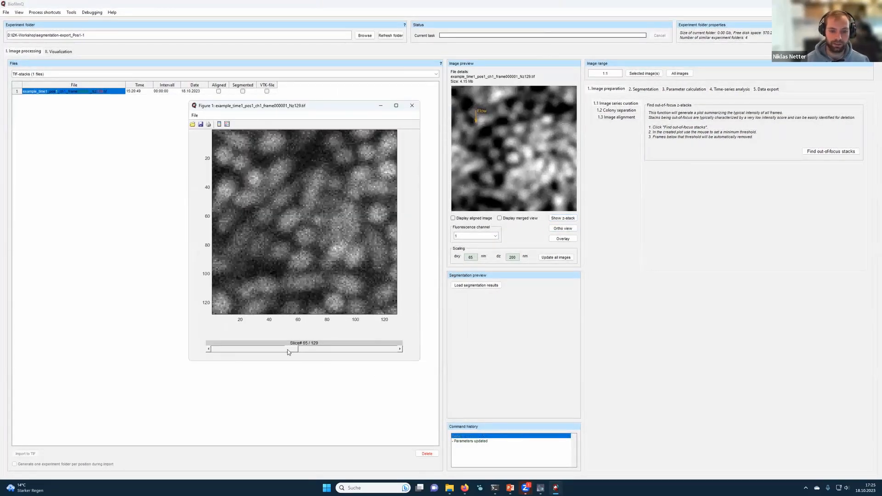
click(271, 350)
click(261, 350)
click(237, 350)
click(317, 349)
click(334, 350)
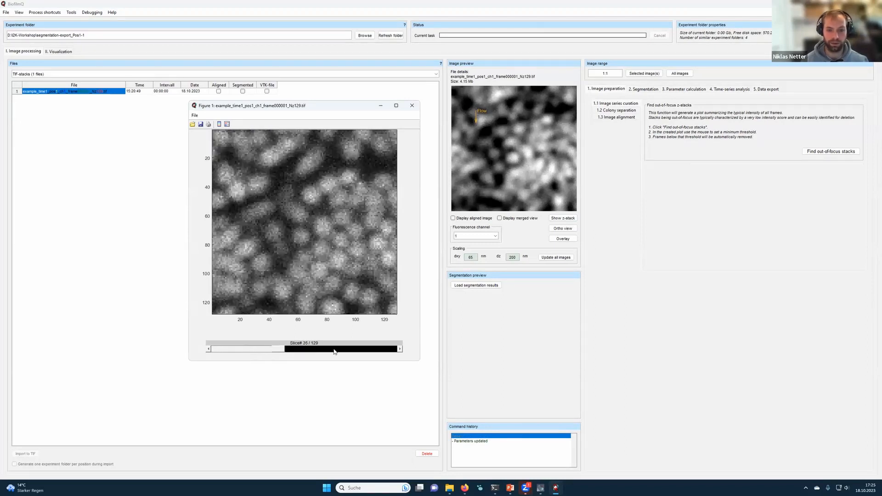
click(412, 109)
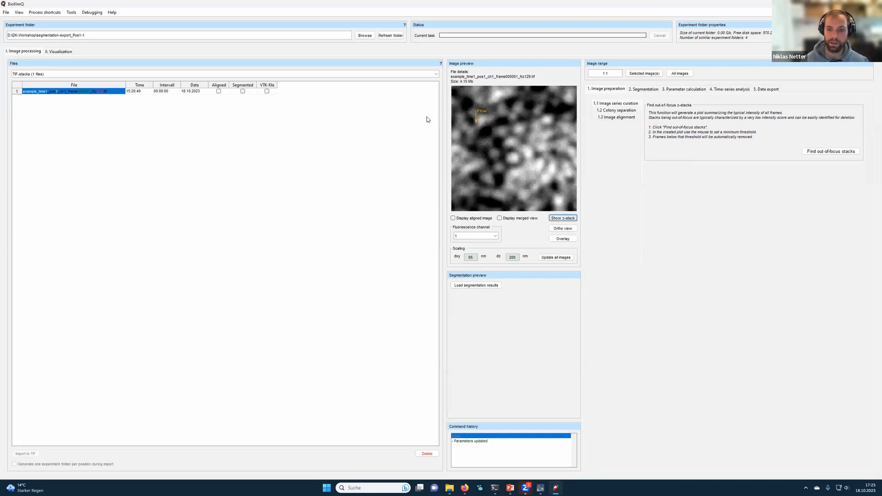
Step: Inspect the channel 1 stack's proportions in the ortho view and close it
click(556, 229)
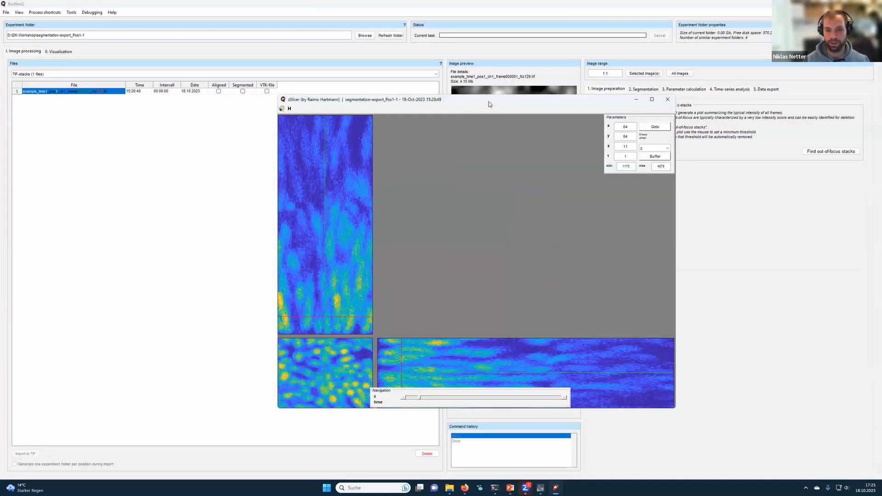
click(485, 97)
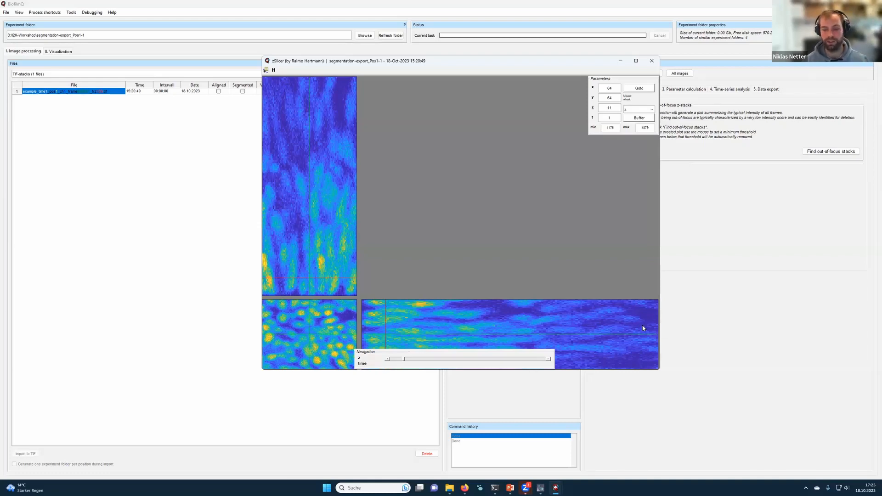
click(651, 61)
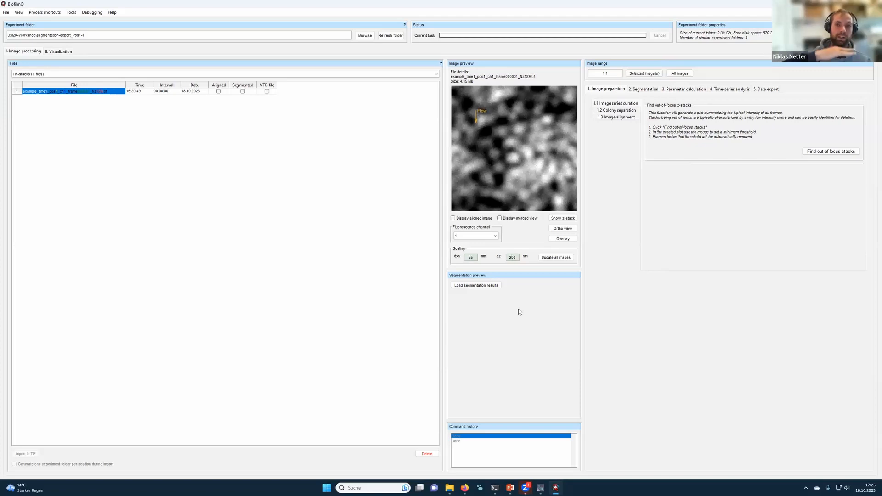
Step: Set the dz scaling to 100 nm and apply it to all images
key(BackSpace)
text(1)
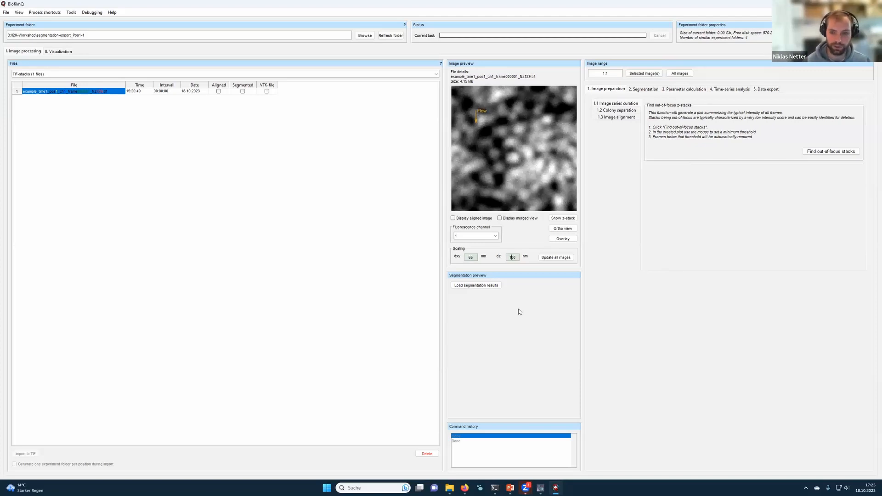
click(547, 258)
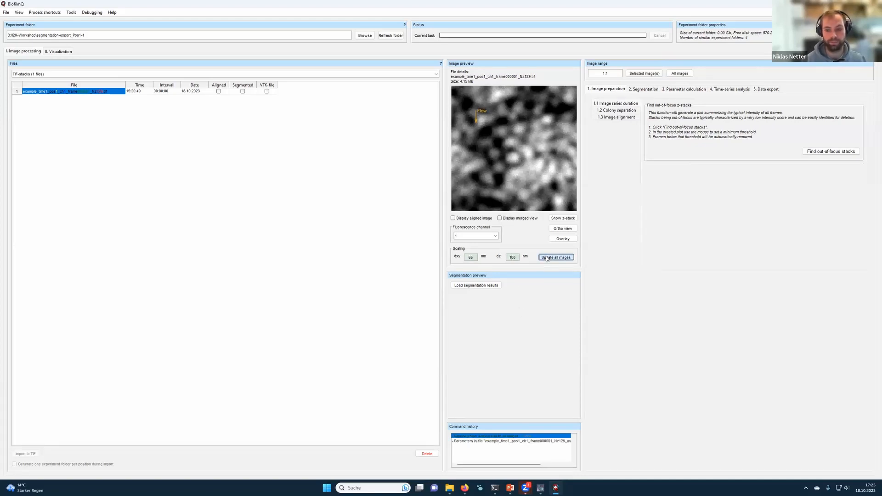
Step: Check the rescaled channel 1 stack in the ortho view at different cross-section positions, and close the view
click(567, 230)
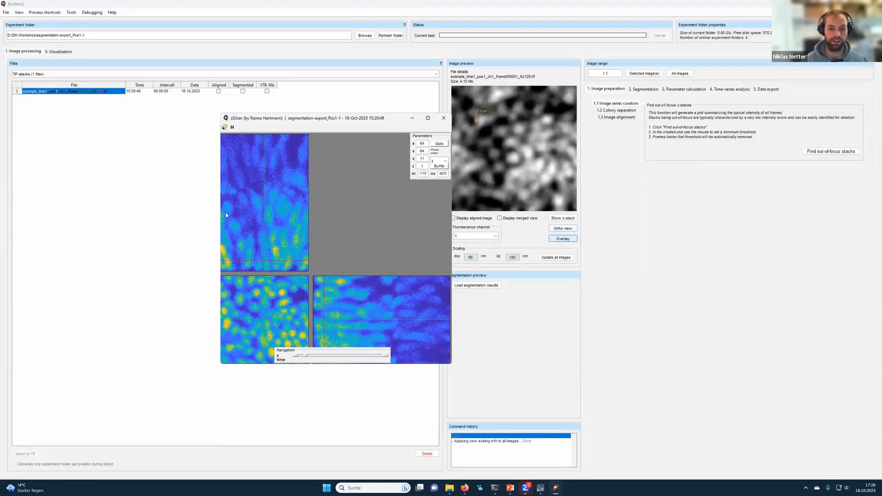
drag(338, 117, 340, 88)
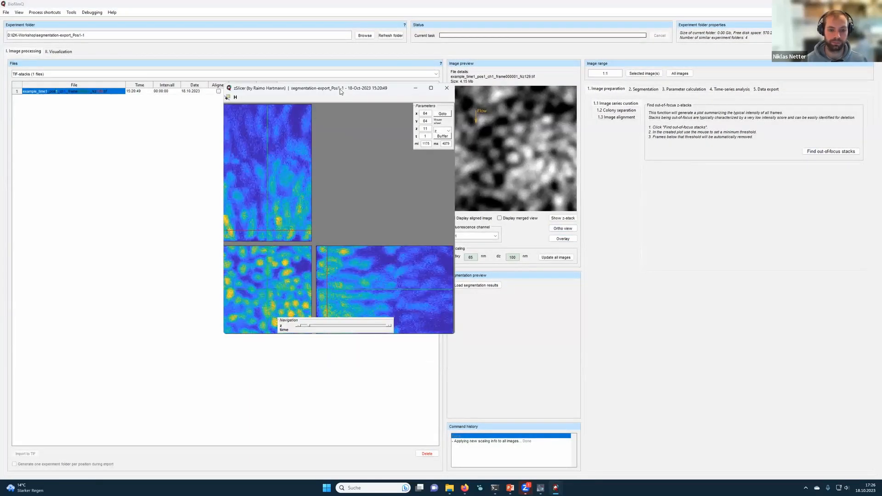
click(283, 273)
click(263, 303)
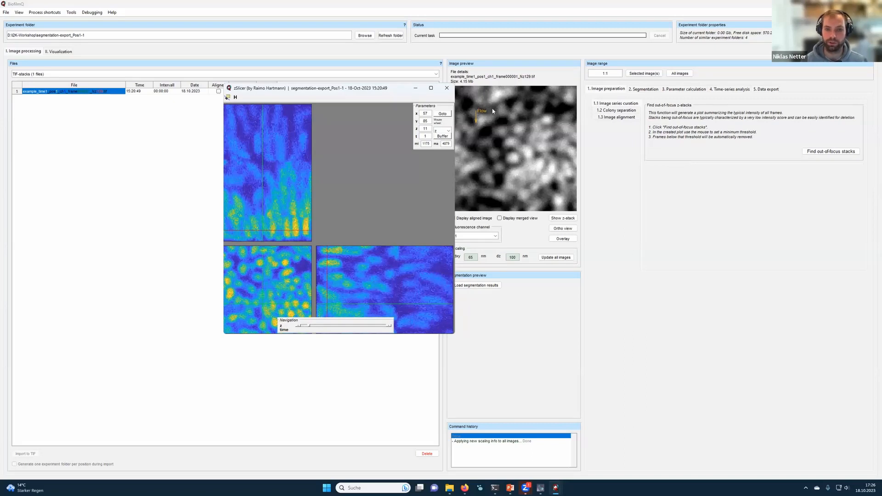
click(449, 89)
Step: Preview fluorescence channel 2 and inspect its labelled cells at several cross-sections in the ortho view, closing it when done
click(473, 236)
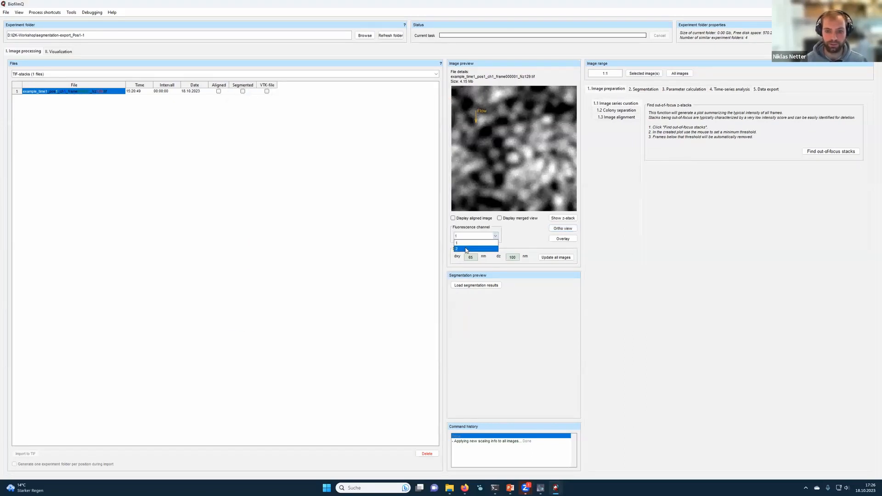
click(466, 249)
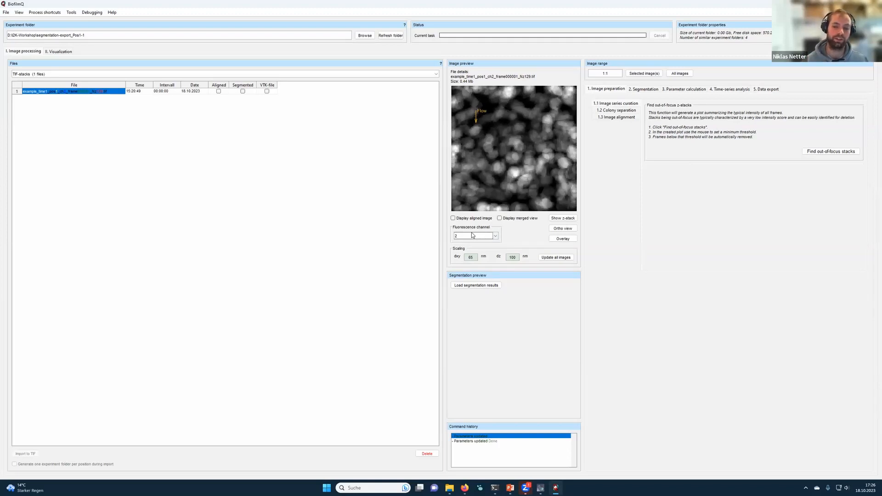
click(568, 231)
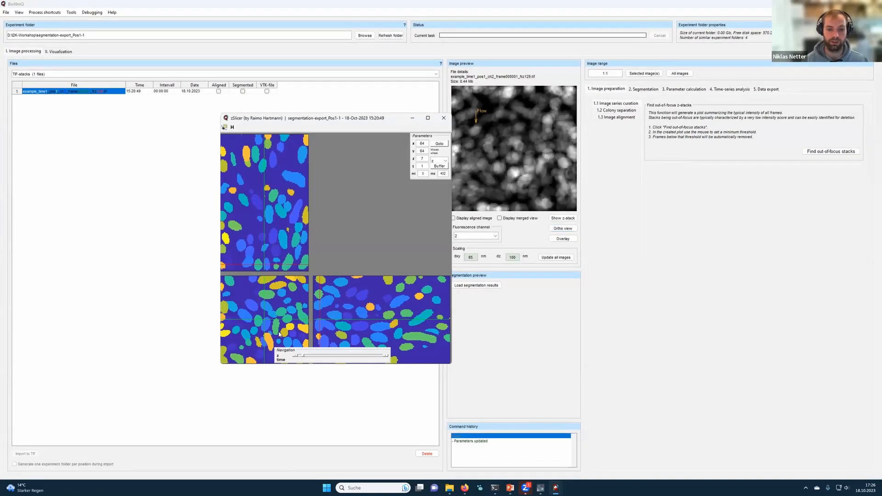
click(286, 299)
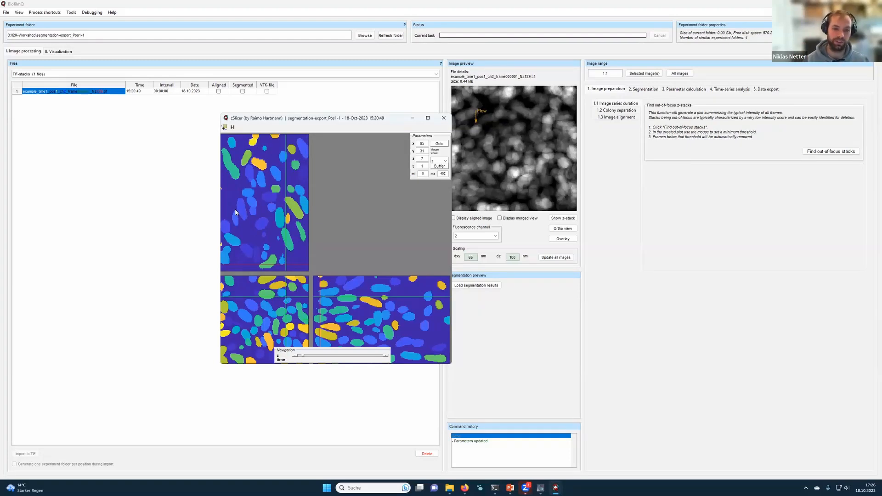
click(251, 303)
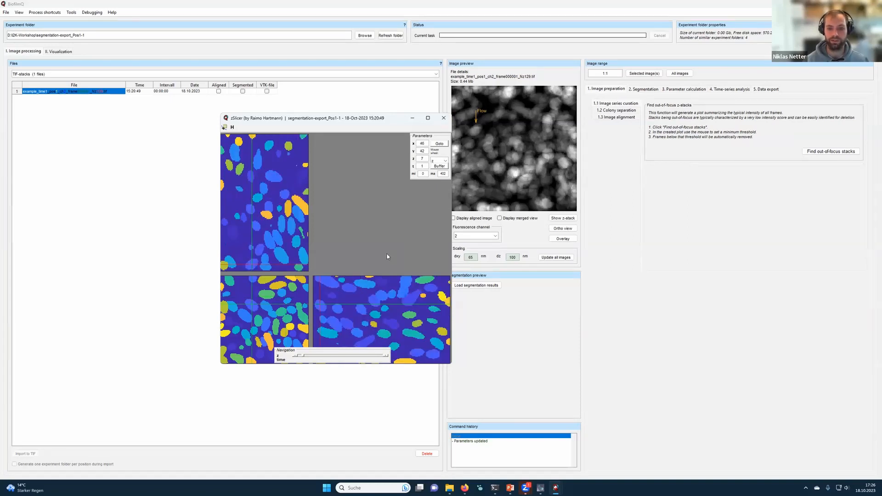
click(443, 119)
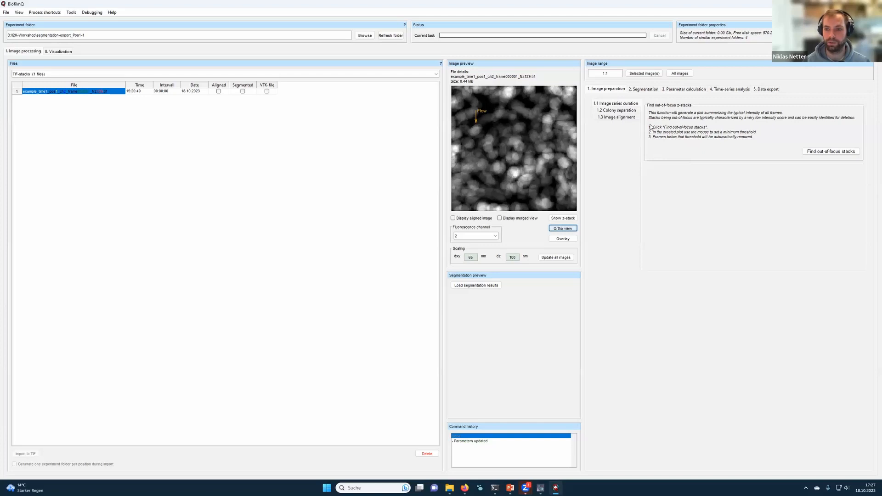
Step: Set up the segmentation for fluorescence channel 1 with Label image as the segmentation method
click(637, 91)
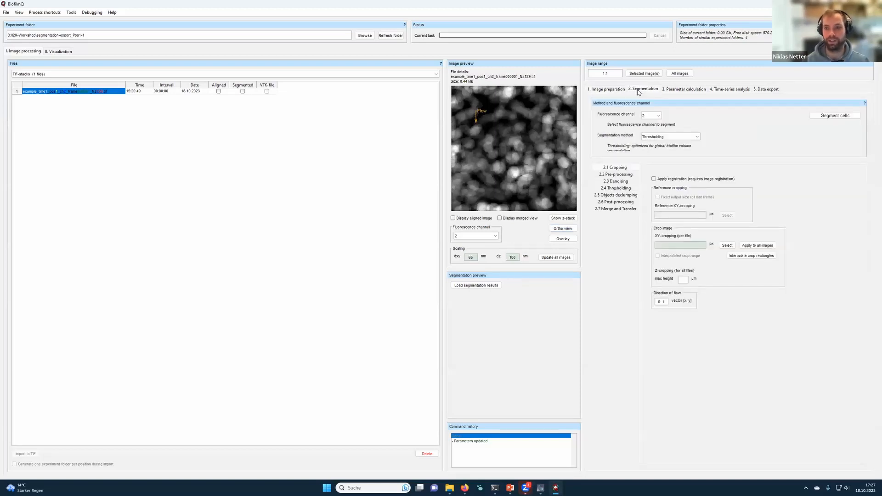
click(495, 236)
click(485, 244)
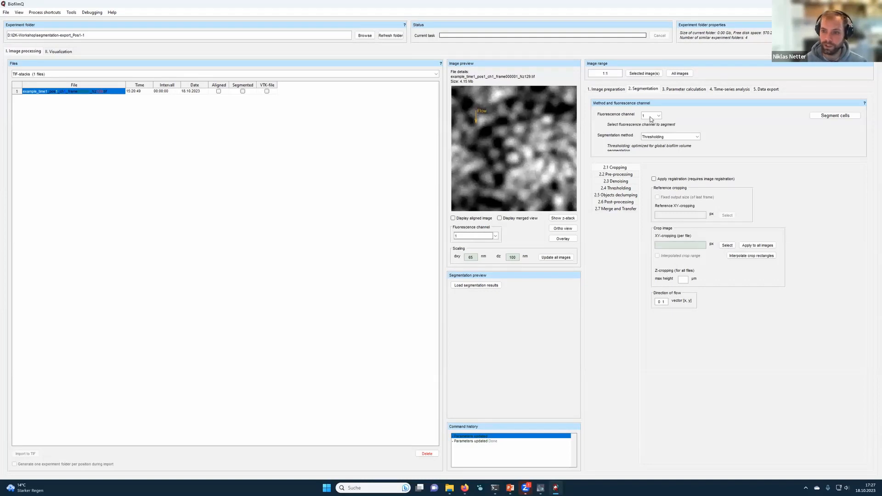
click(660, 139)
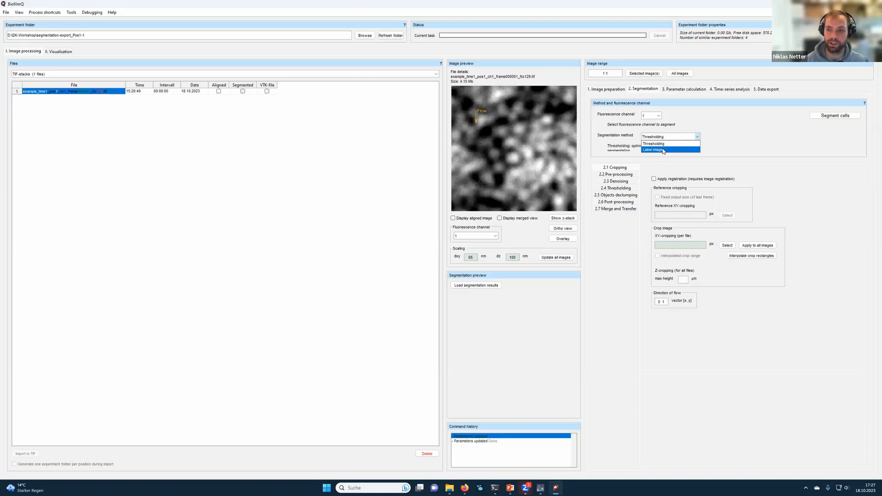
click(662, 150)
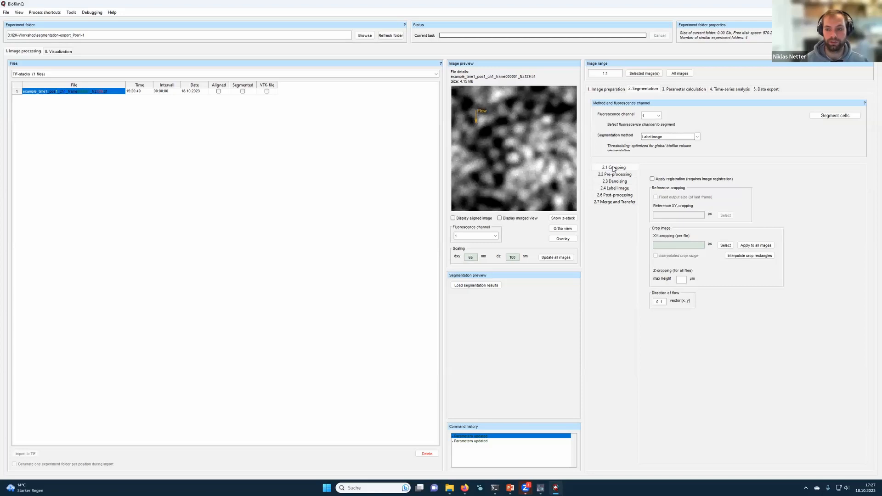
click(675, 137)
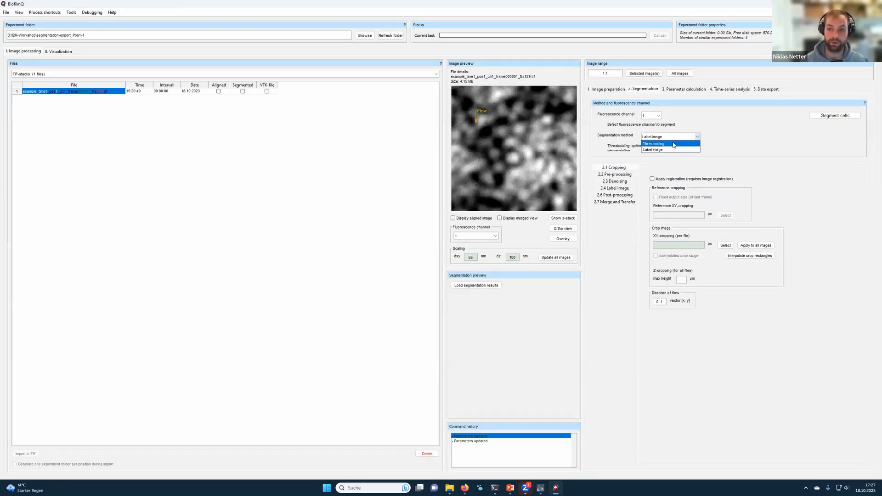
click(722, 135)
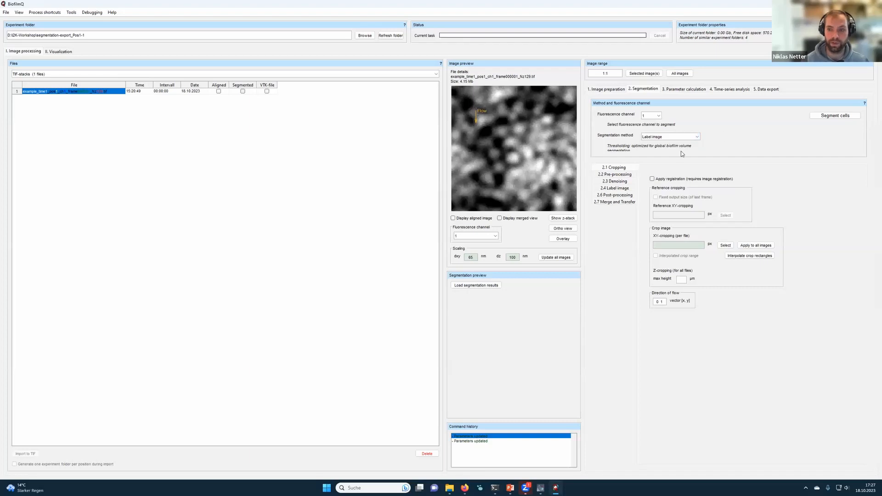
Step: Disable denoising by convolution and the top-hat filter in the denoising settings of the segmentation
click(617, 175)
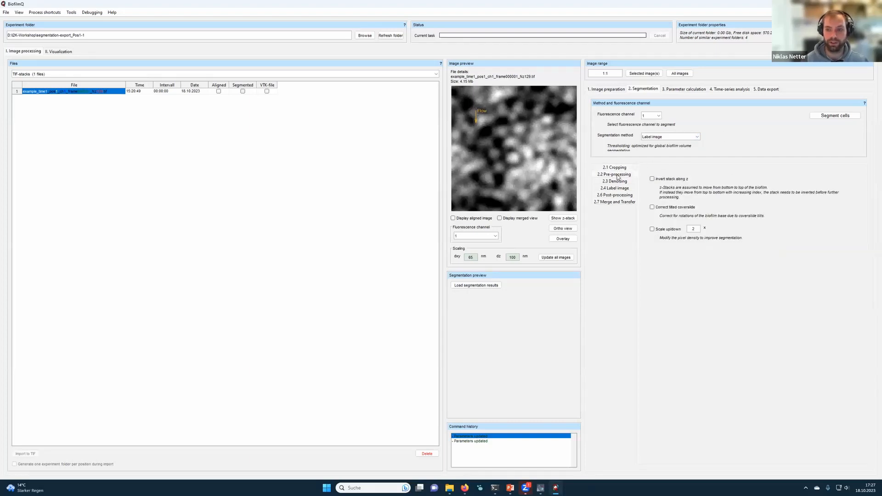
click(619, 182)
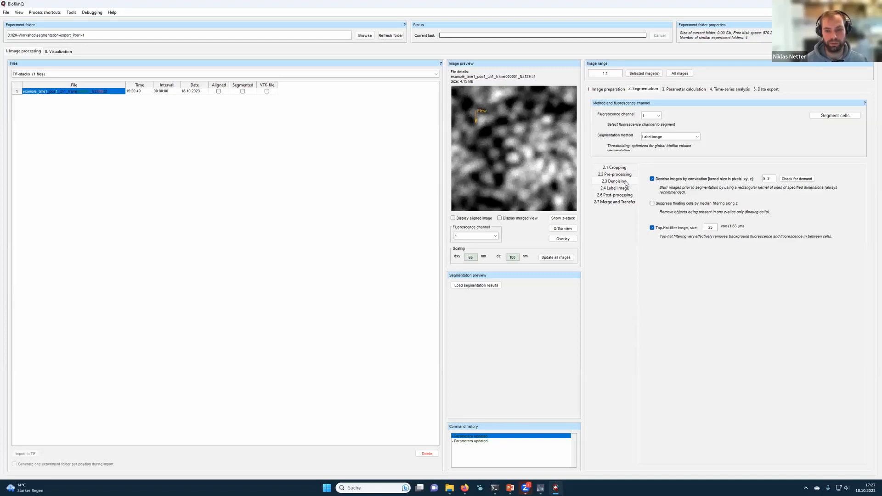
click(651, 179)
click(652, 227)
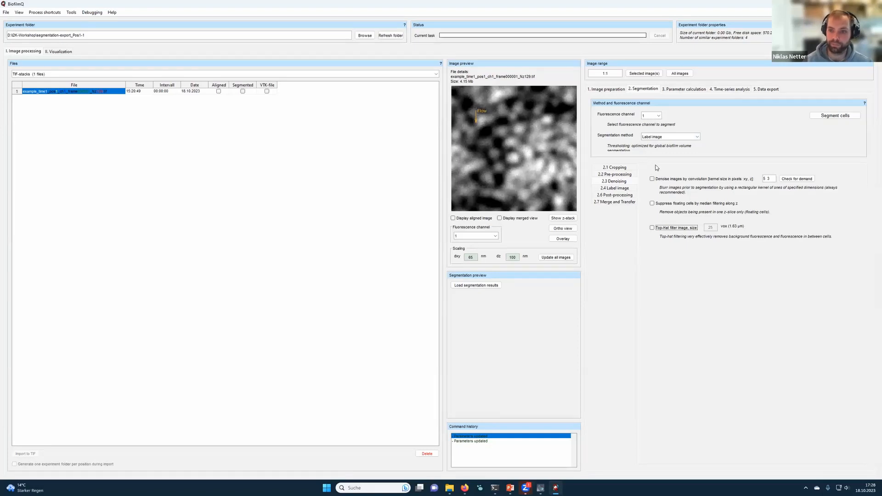
Step: Choose channel 2 as the label image for segmenting channel 1 and run the cell segmentation
click(630, 190)
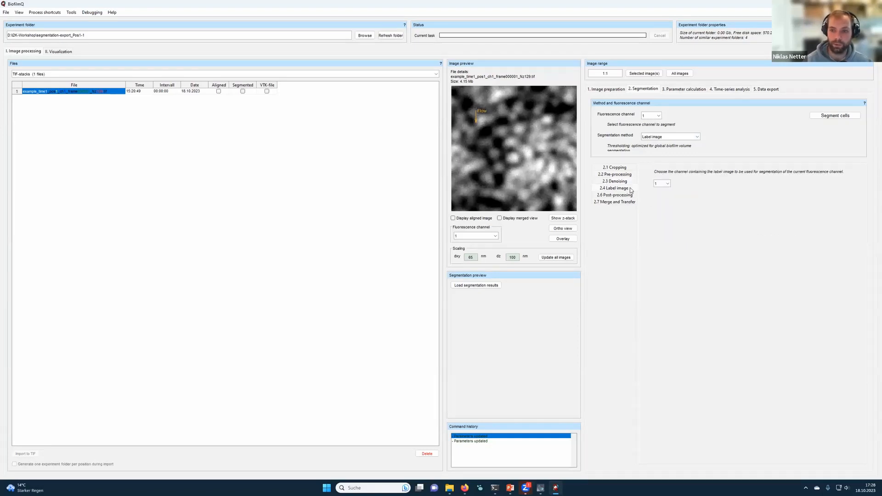
click(667, 184)
click(664, 197)
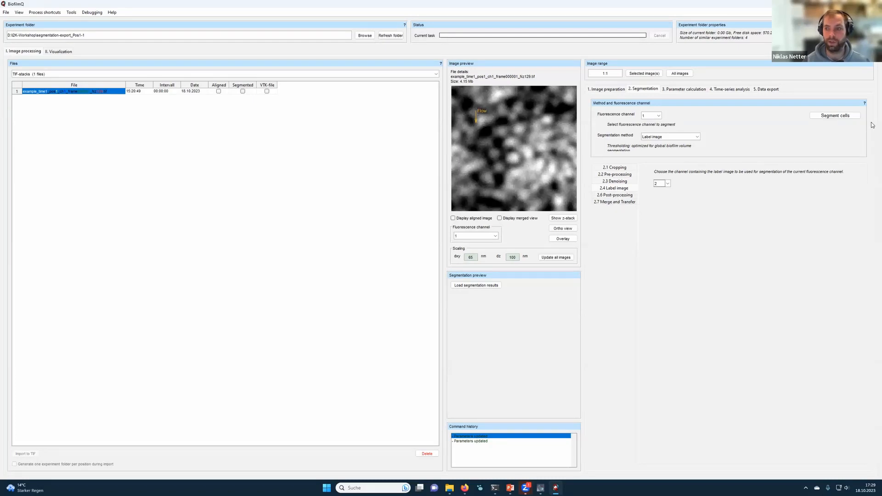
click(820, 115)
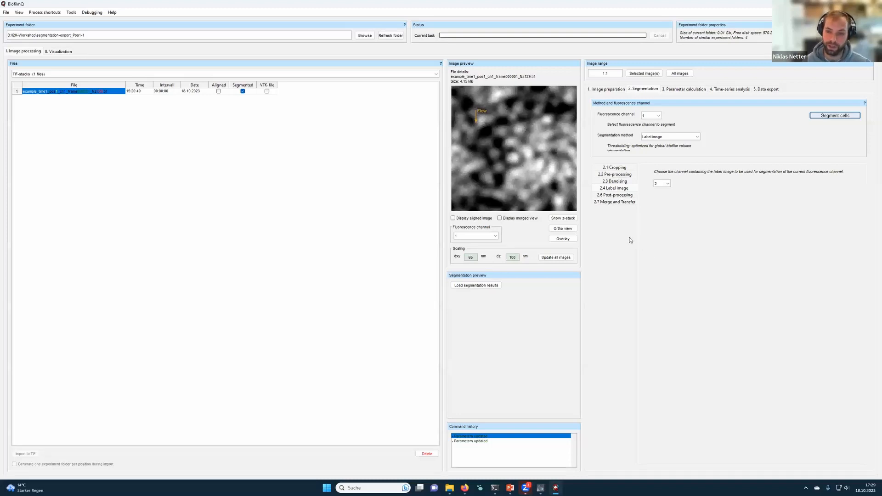
Step: Examine the segmented cell outlines over the channel 1 stack in an enlarged overlay view at several cross-section positions
click(559, 229)
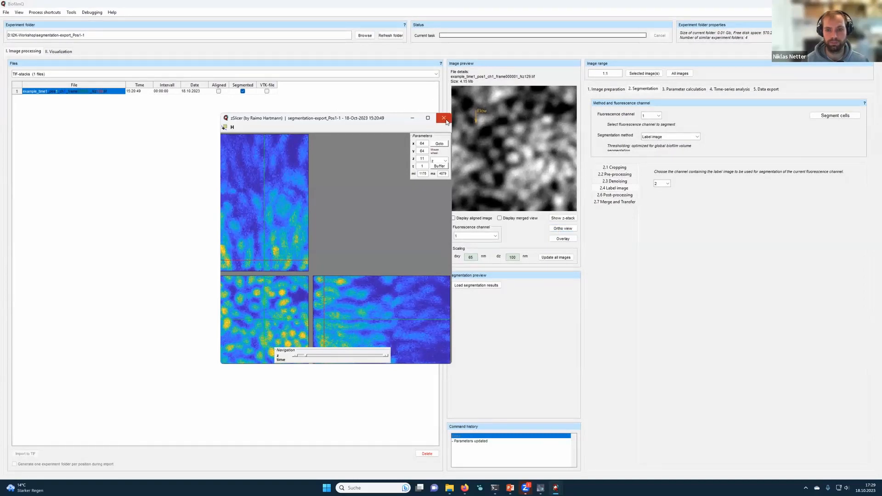
click(443, 117)
click(561, 238)
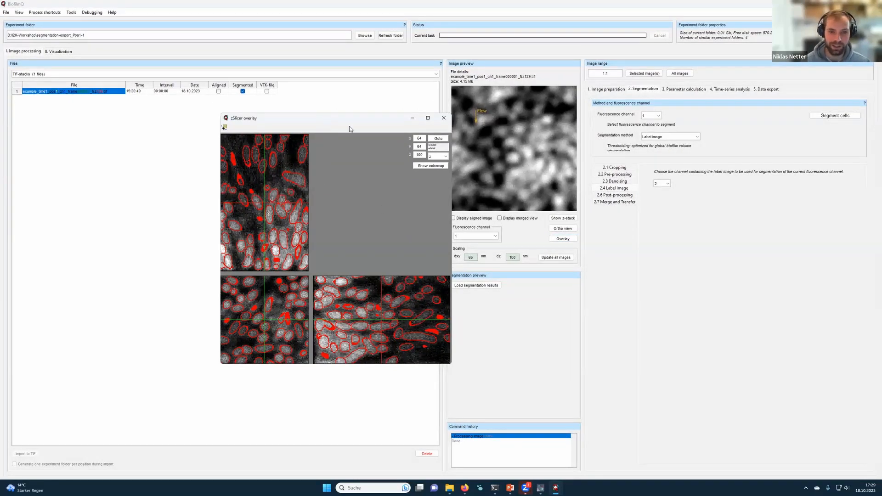
drag(451, 366, 580, 415)
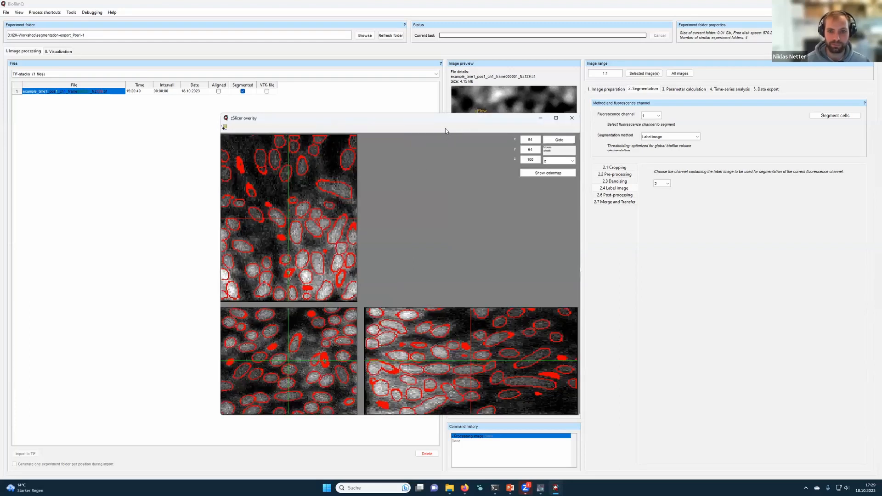
drag(435, 114, 478, 45)
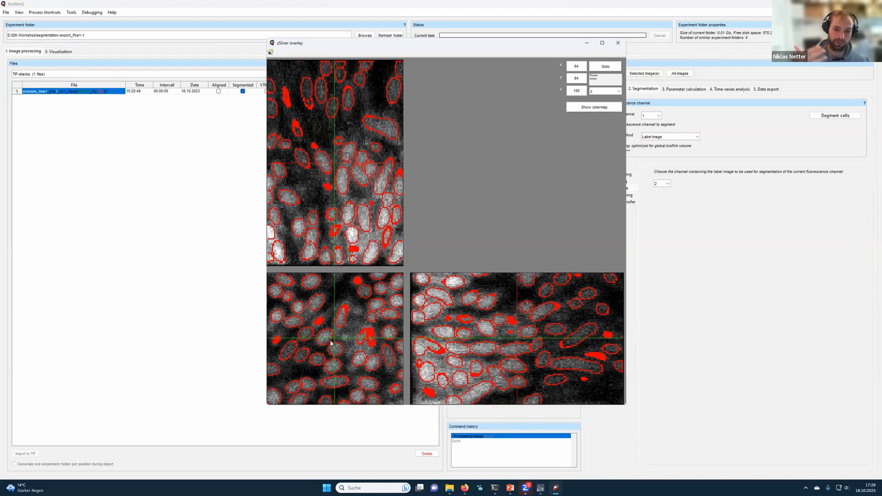
click(328, 310)
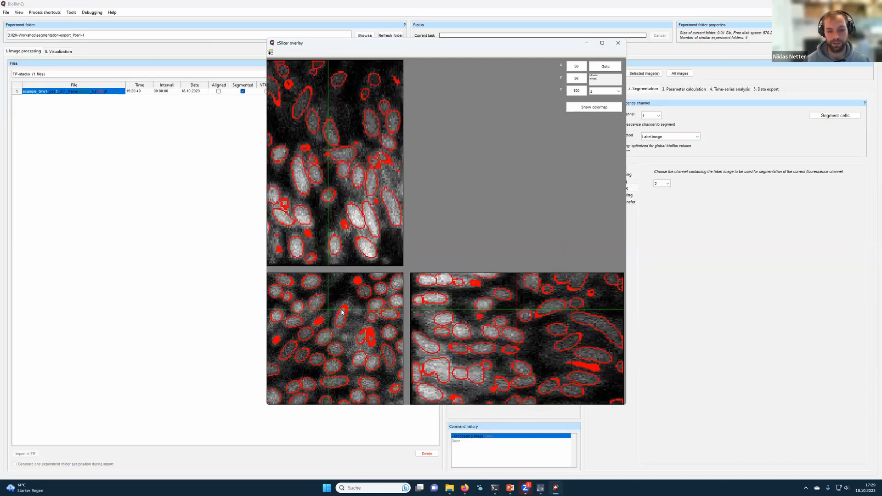
click(326, 338)
click(444, 355)
click(347, 168)
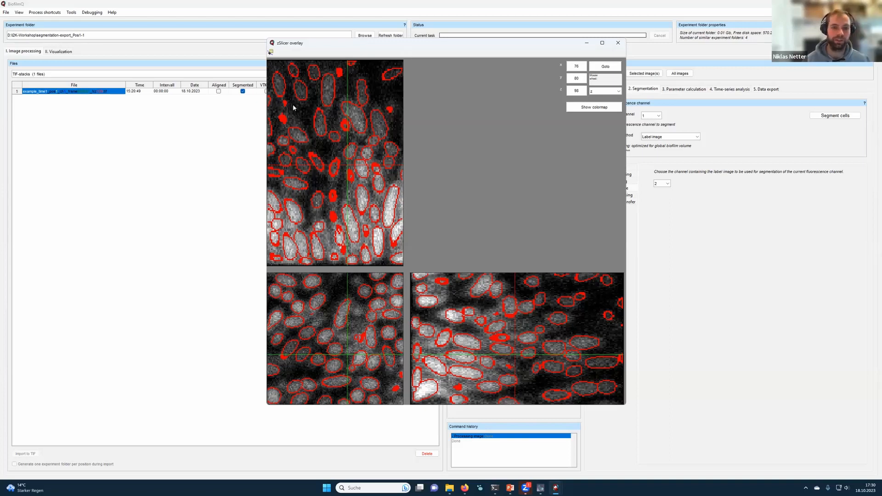
click(369, 235)
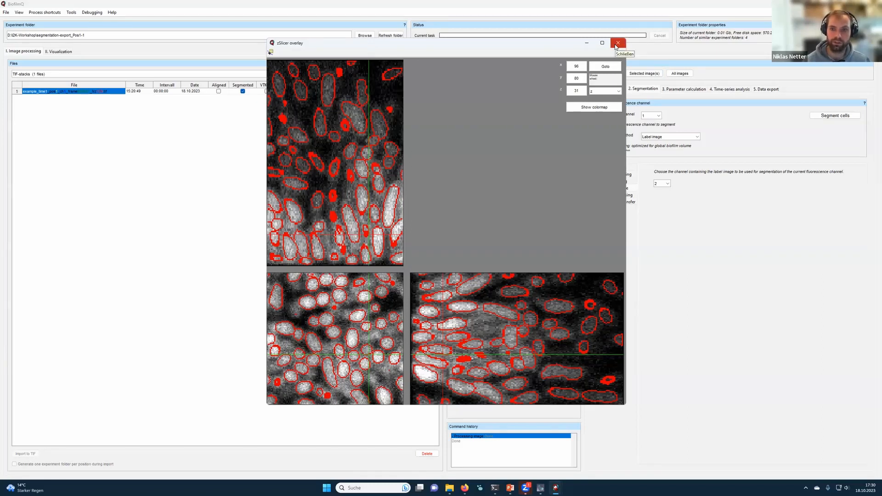
drag(443, 43, 185, 12)
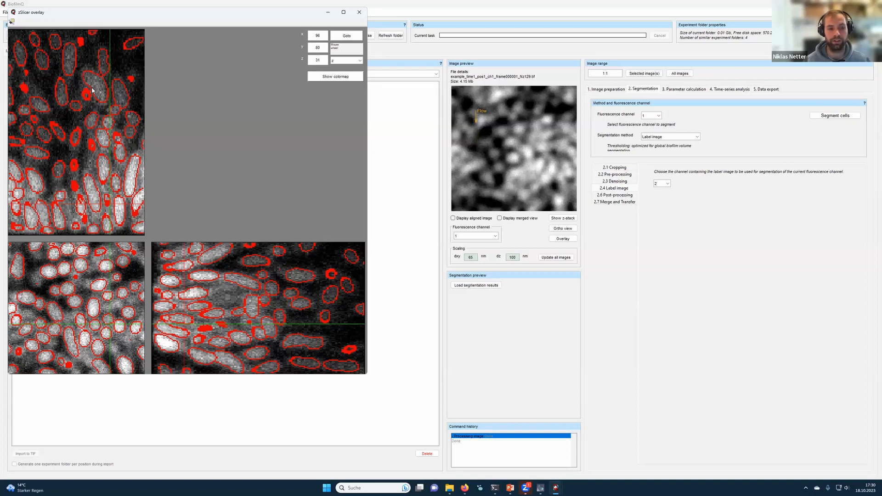
Step: Enable the calculation of fluorescence properties in the parameter calculation settings
click(693, 90)
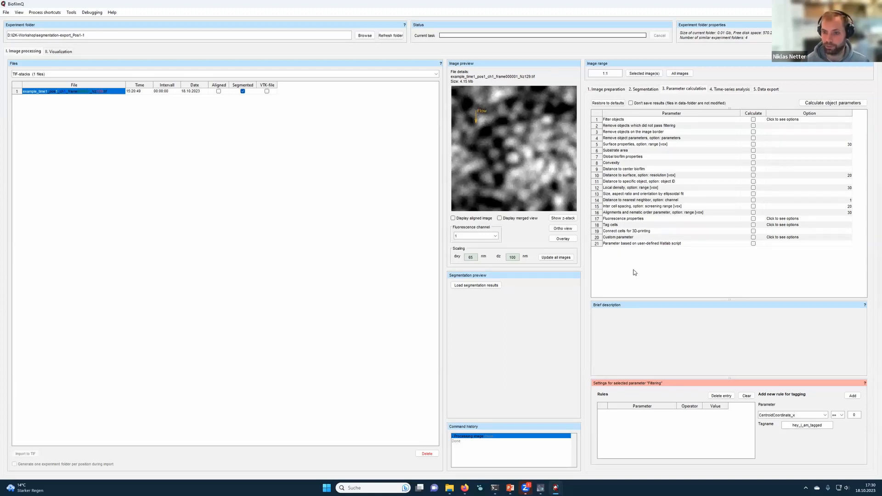
click(635, 219)
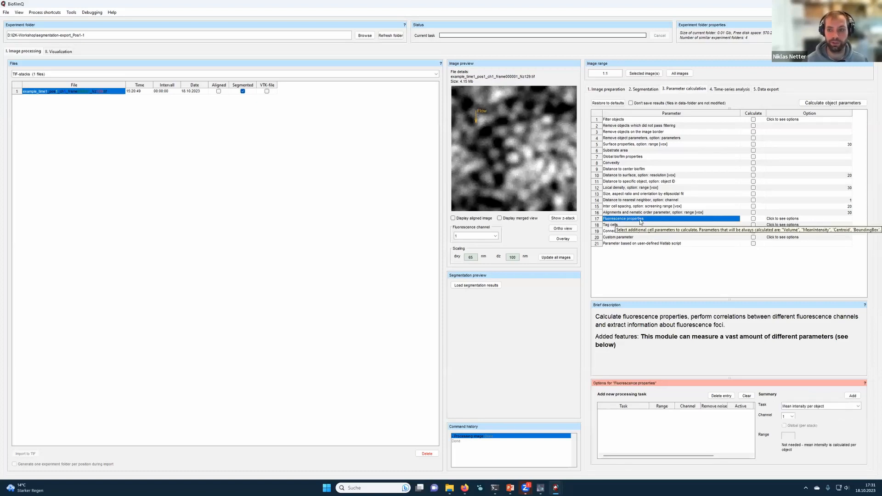
click(753, 219)
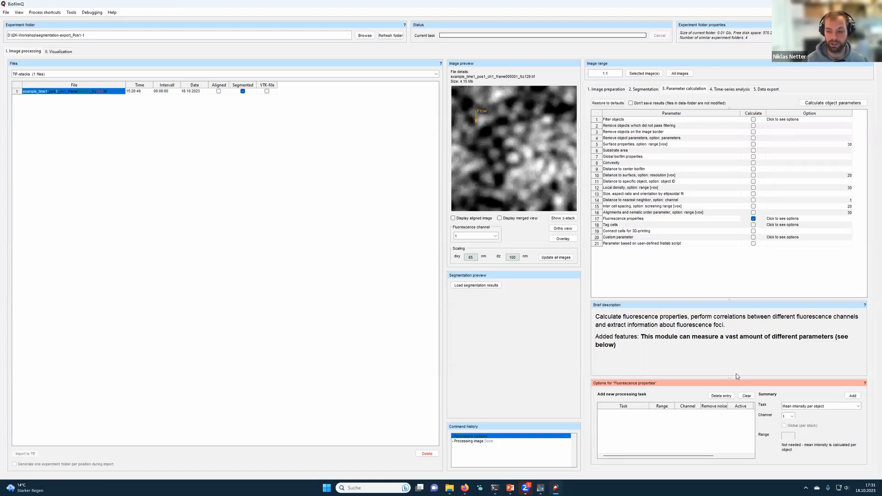
Step: Add a mean intensity per object task for channel 1 and calculate the object parameters
click(804, 407)
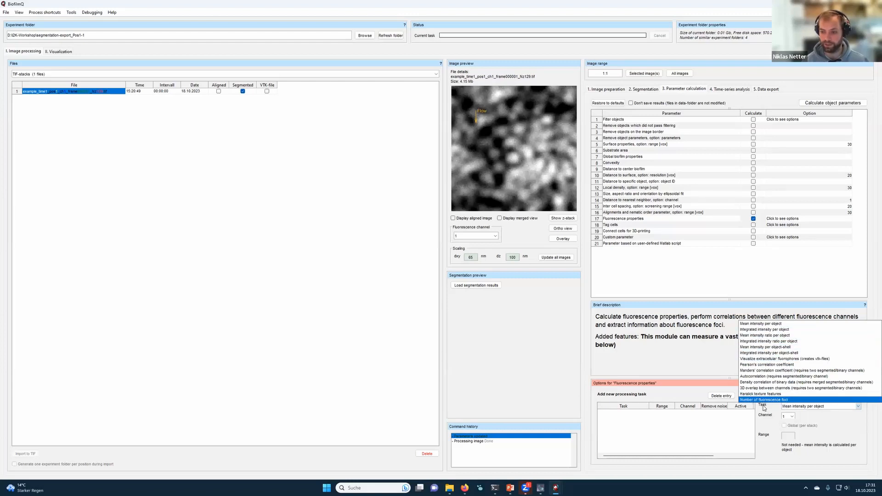
click(763, 324)
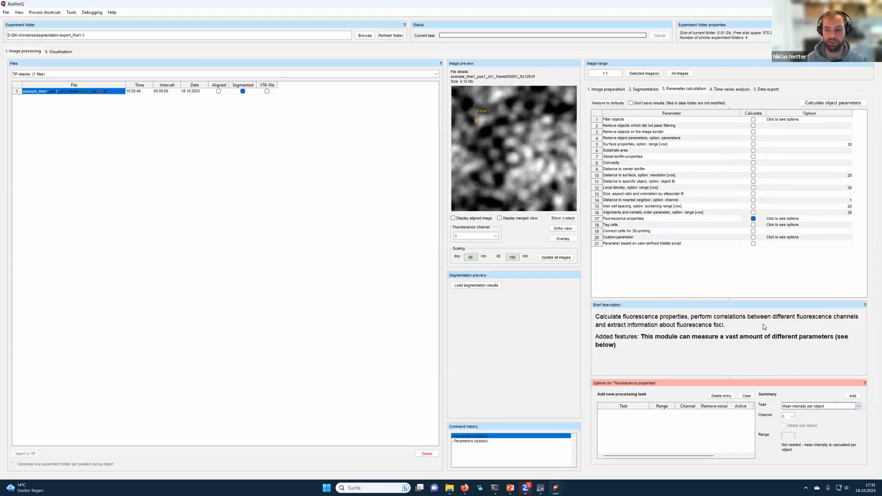
click(791, 417)
click(791, 423)
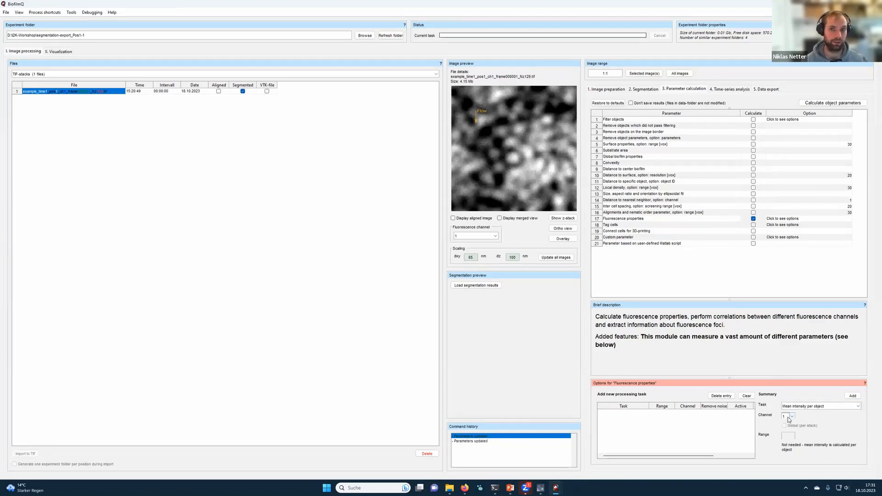
click(853, 395)
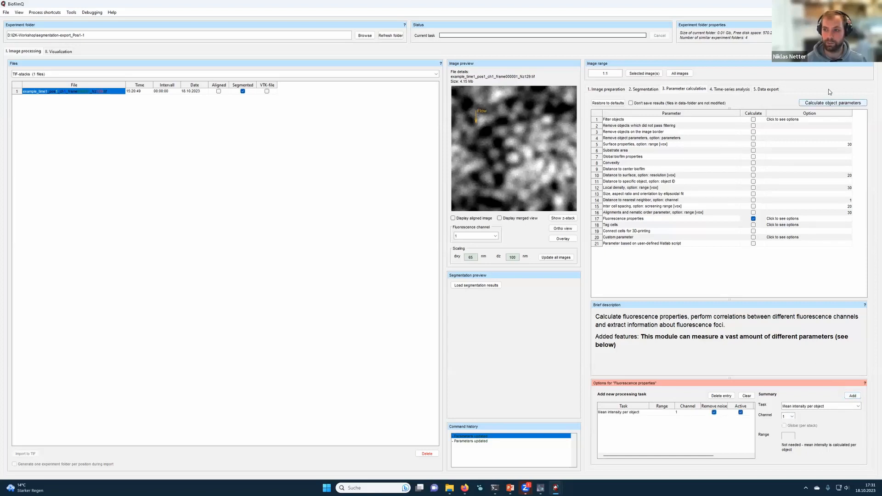
click(829, 104)
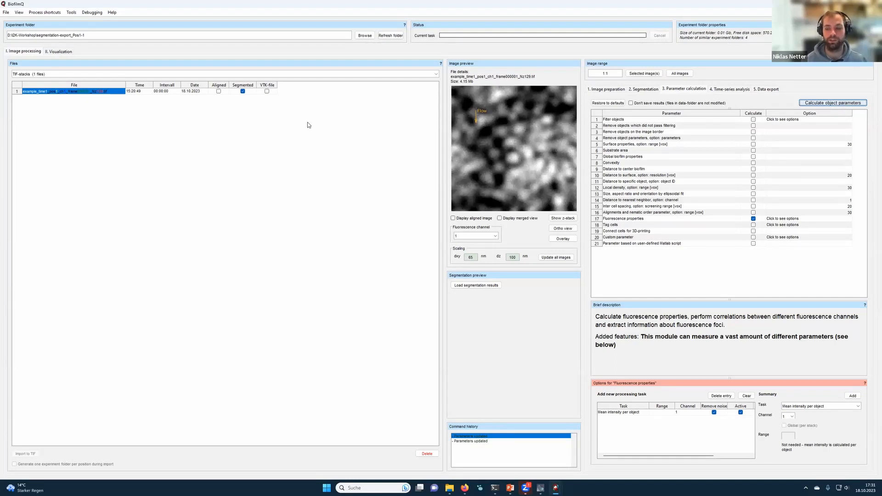
Step: Load the channel 1 analysis data of the experiment for visualization
click(61, 53)
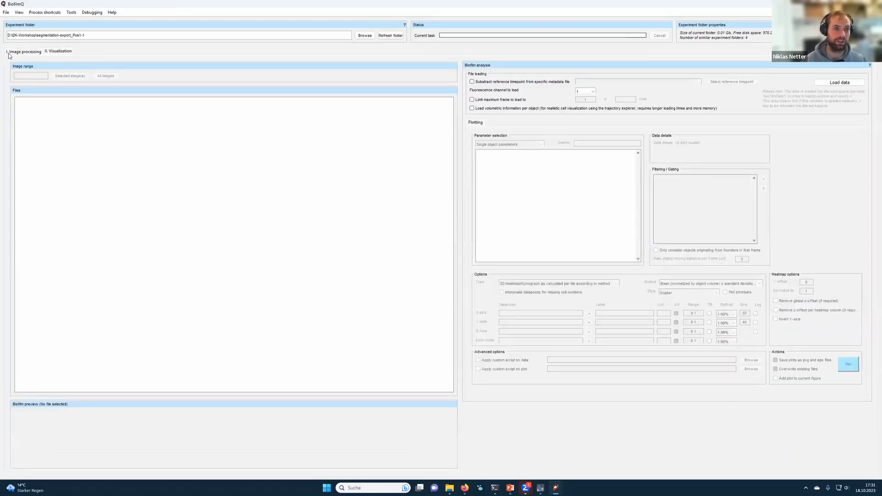
click(841, 88)
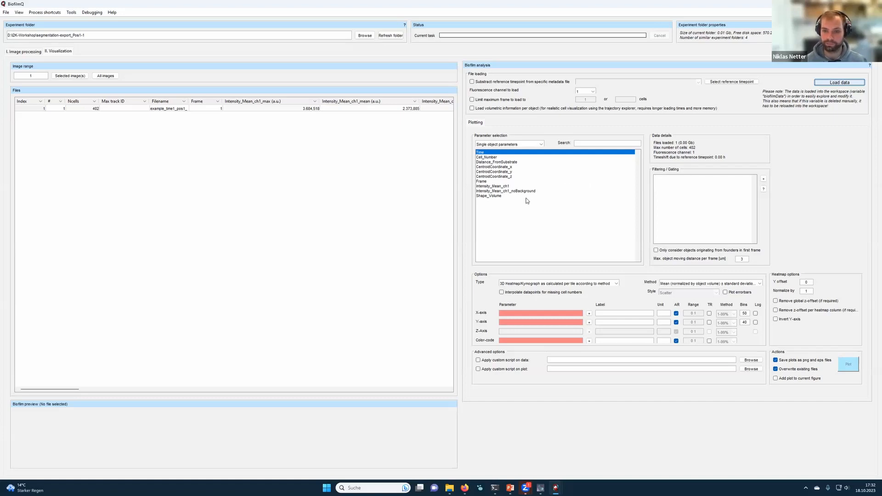
Step: Set the plot type to 2D XY-Scatterplot (color optional) and assign Intensity_Mean_ch1 to the X-axis
click(508, 186)
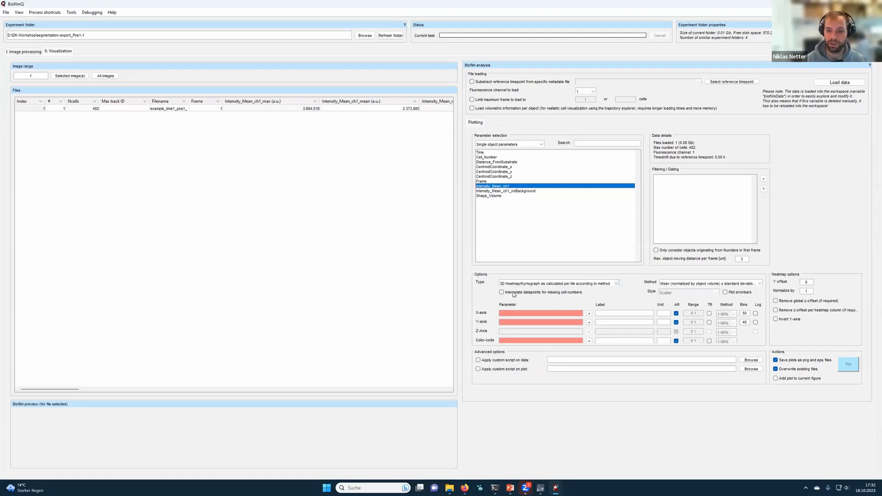
click(515, 285)
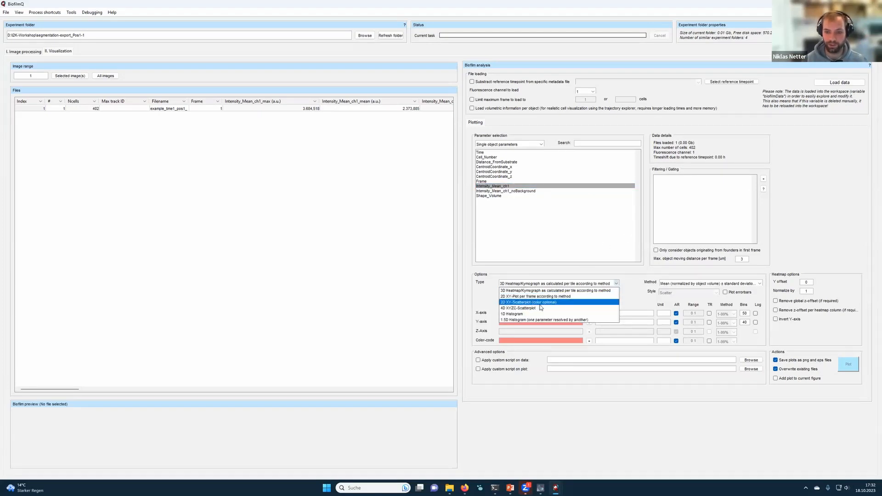
click(512, 303)
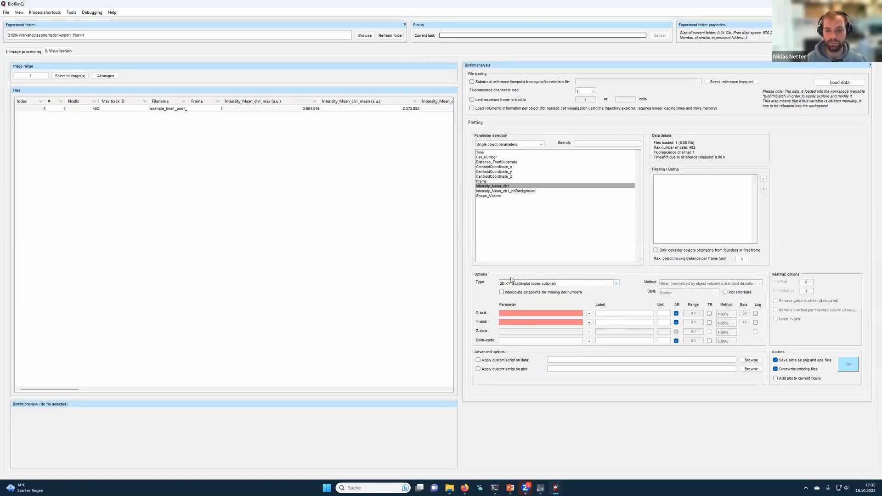
click(487, 186)
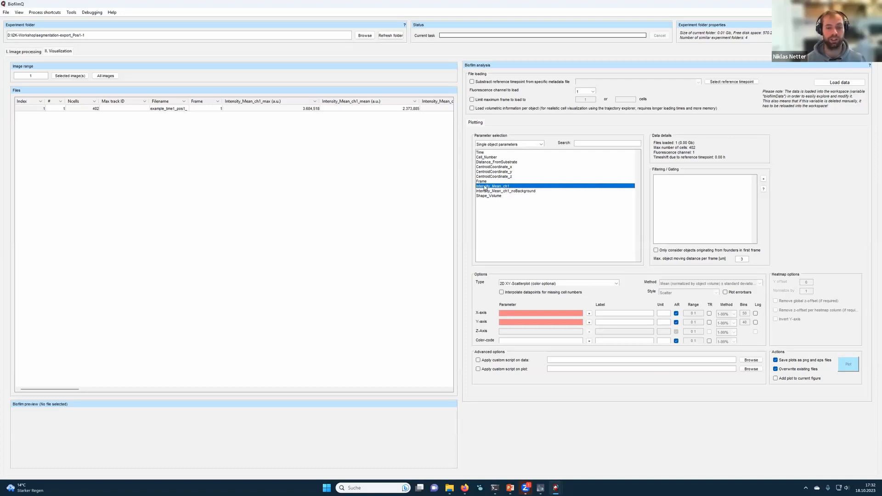
click(588, 313)
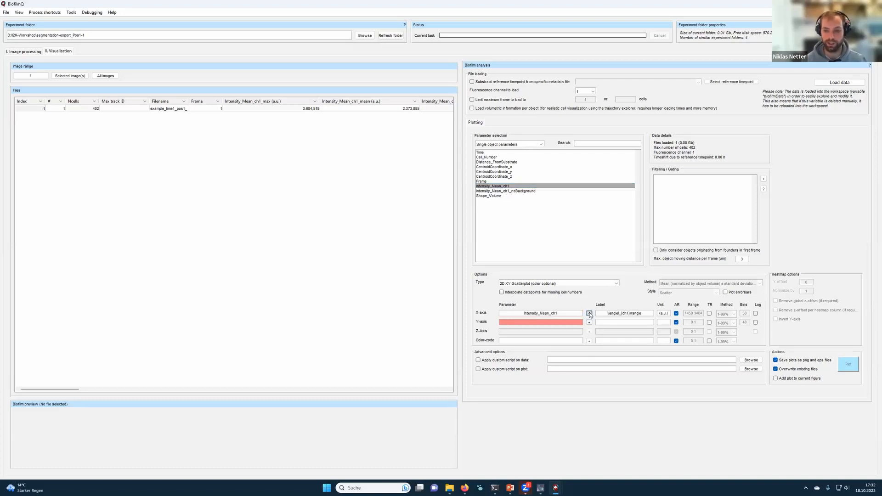
Step: Assign Distance_FromSubstrate to the Y-axis and create the scatterplot against Intensity_Mean_ch1
click(507, 162)
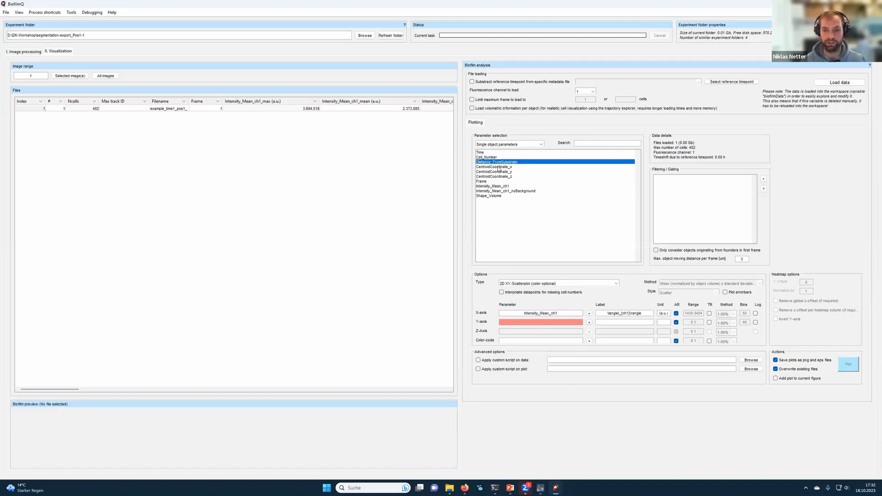
click(589, 323)
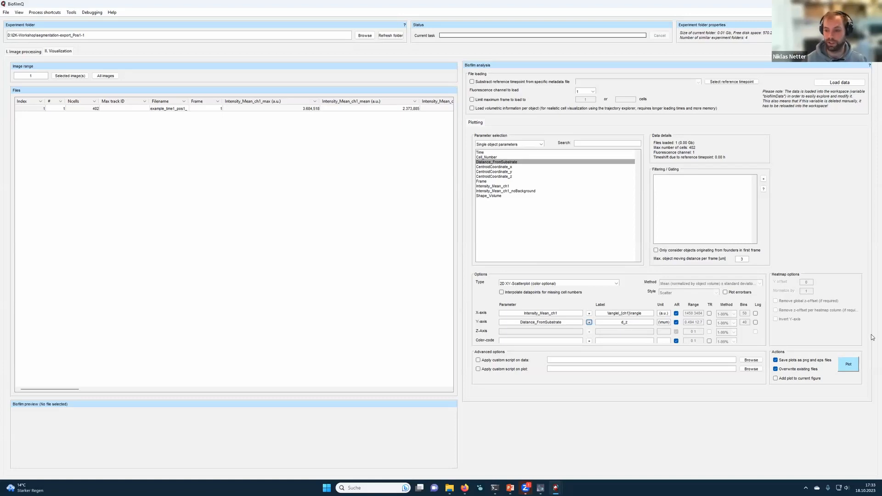
click(848, 365)
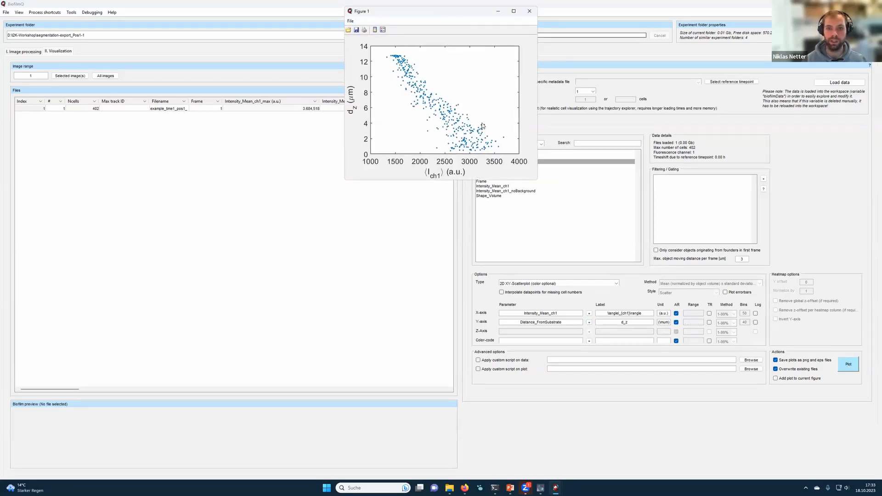
Step: Enlarge the scatterplot figure to inspect it and move it away from the plotting options
drag(443, 10, 447, 68)
drag(539, 239, 706, 332)
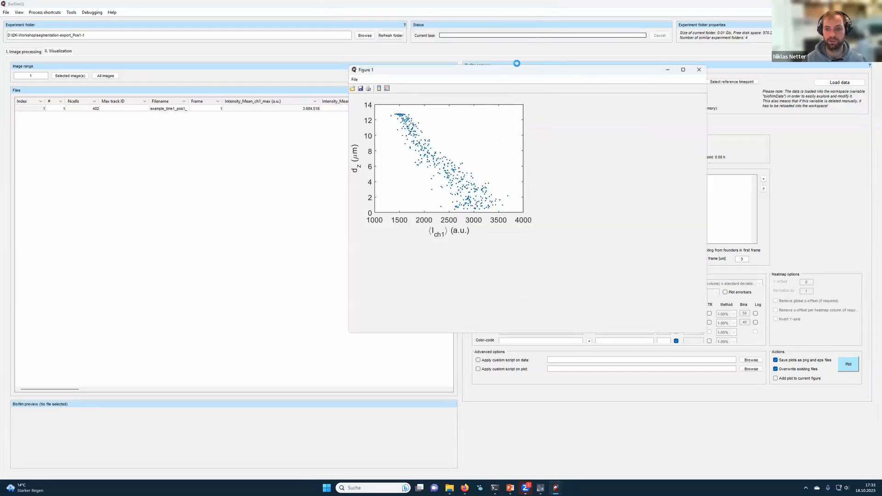
drag(505, 68, 439, 63)
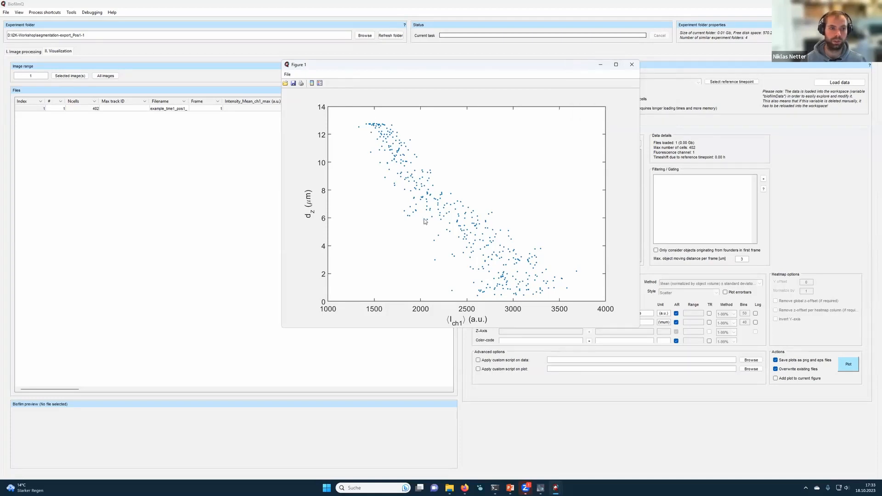
drag(566, 66, 333, 30)
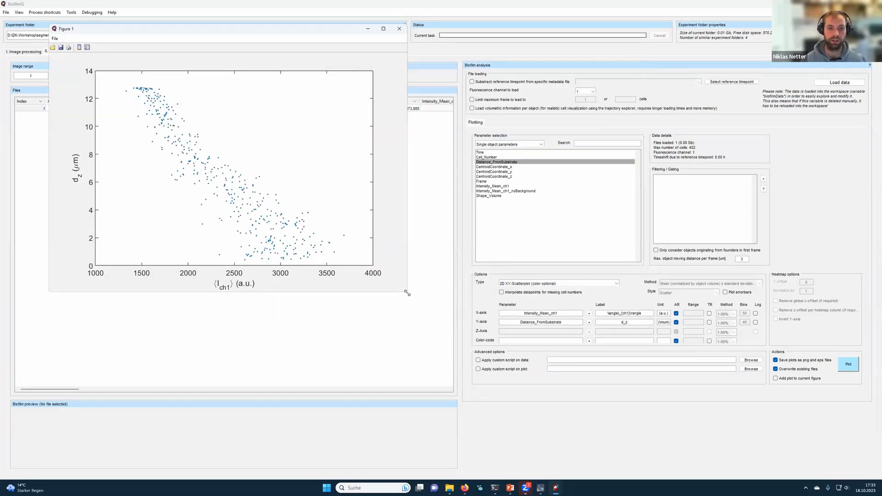
drag(407, 293, 364, 265)
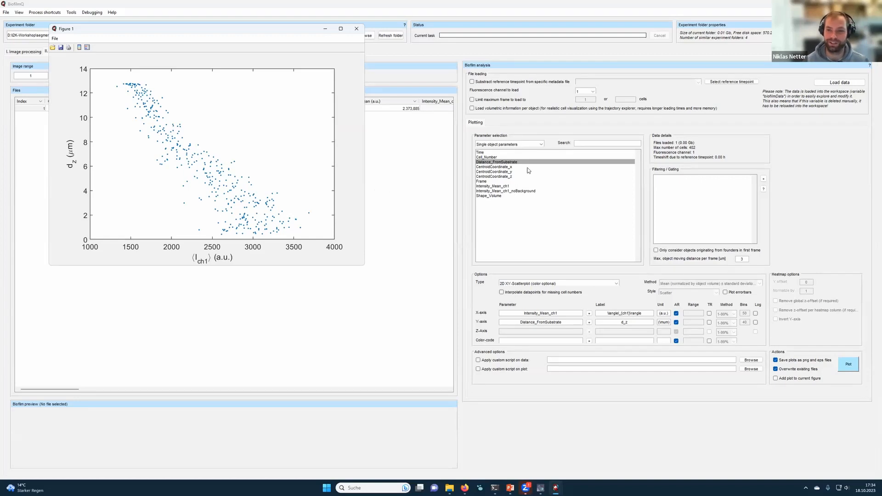
Step: Set the plot type to 1.5D Histogram (one parameter resolved by another) with Distance_FromSubstrate on the X-axis and Intensity_Mean_ch1 on the Y-axis
click(517, 282)
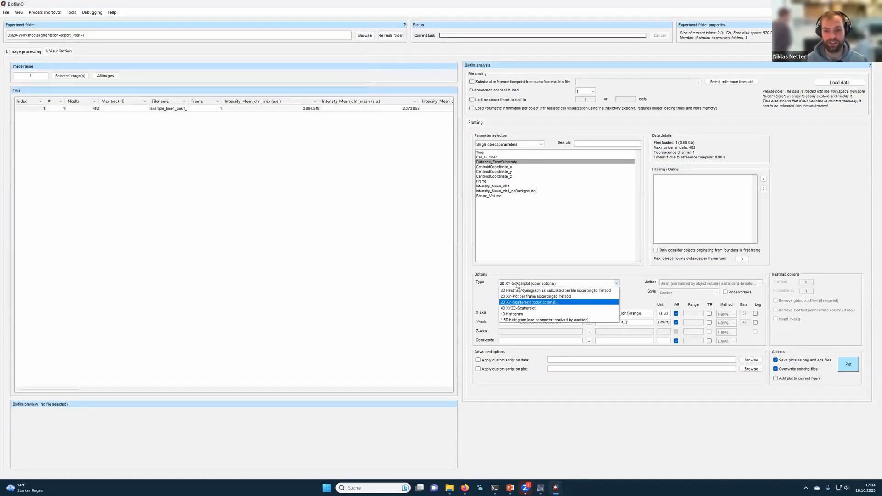
click(524, 321)
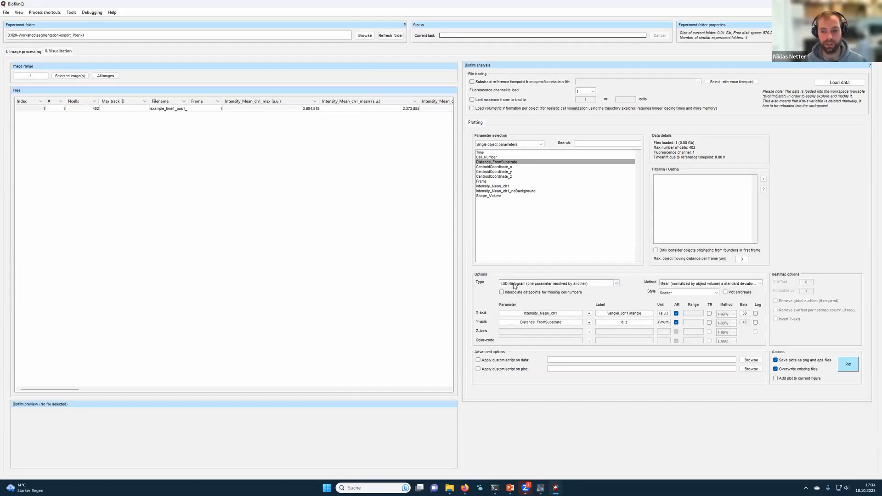
click(496, 162)
click(589, 314)
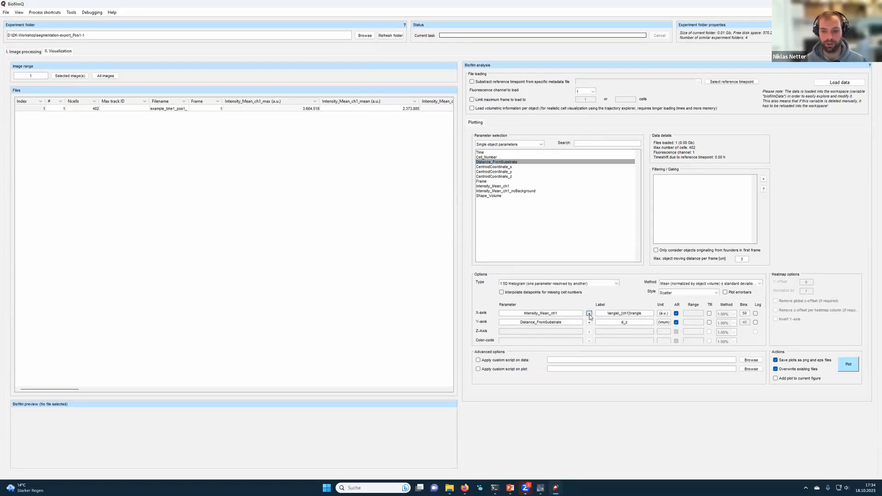
click(503, 186)
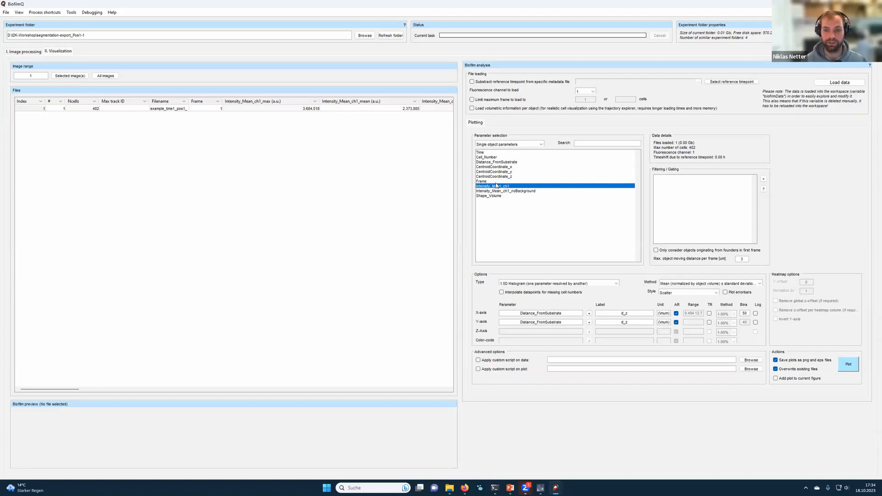
click(589, 322)
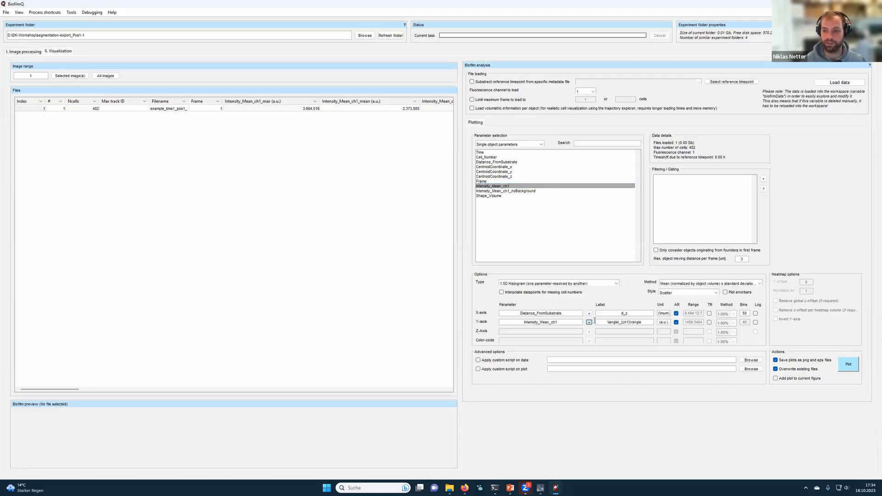
Step: Use the mean normalized by object volume as the method, enable error bars, and create the 1.5D histogram plot
click(670, 284)
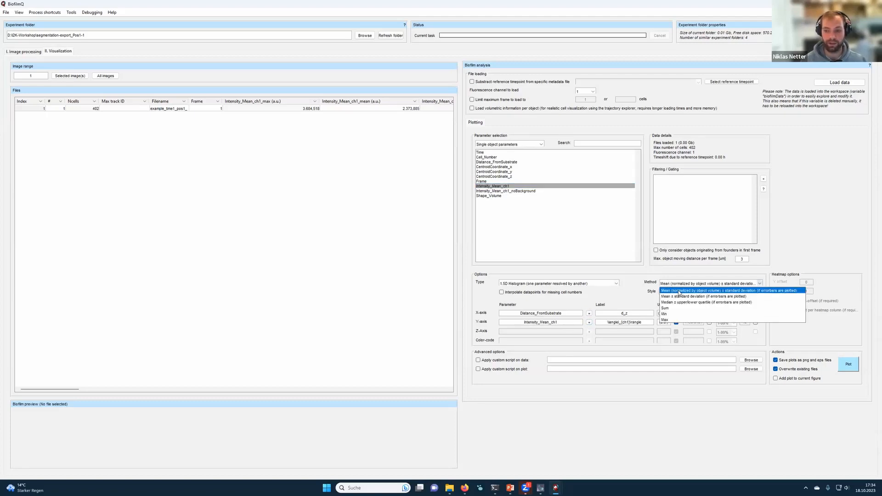
click(728, 291)
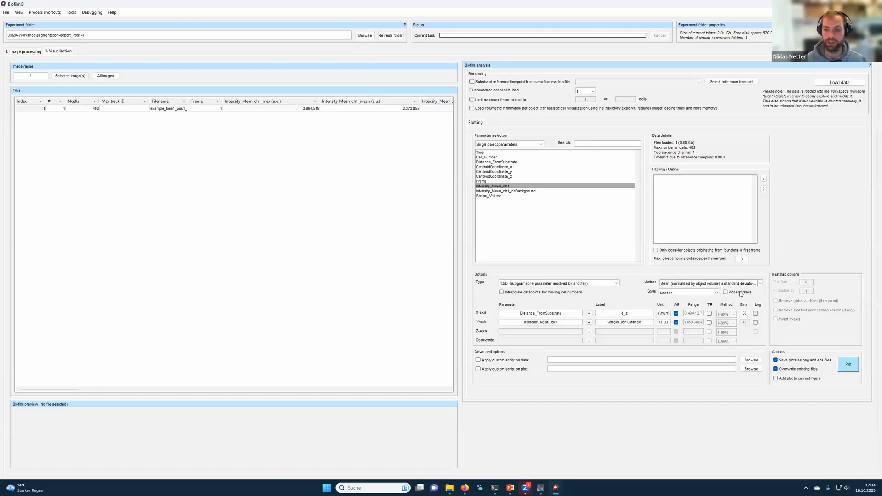
click(725, 294)
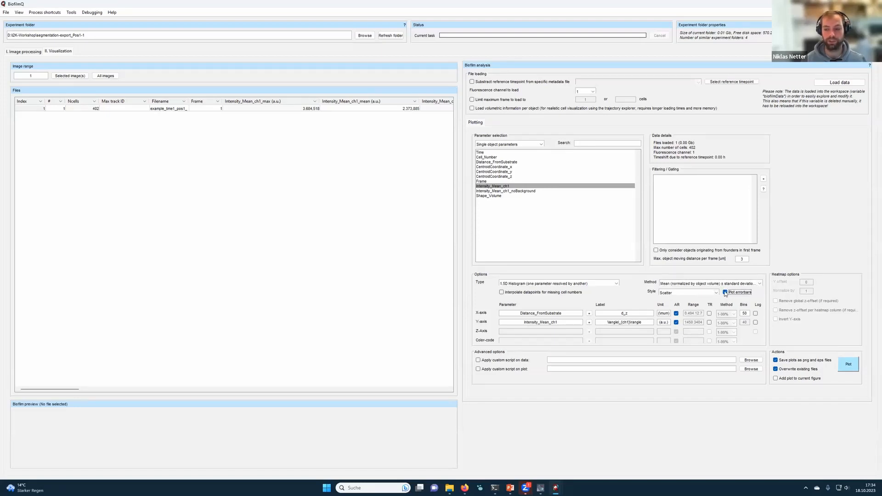
click(850, 364)
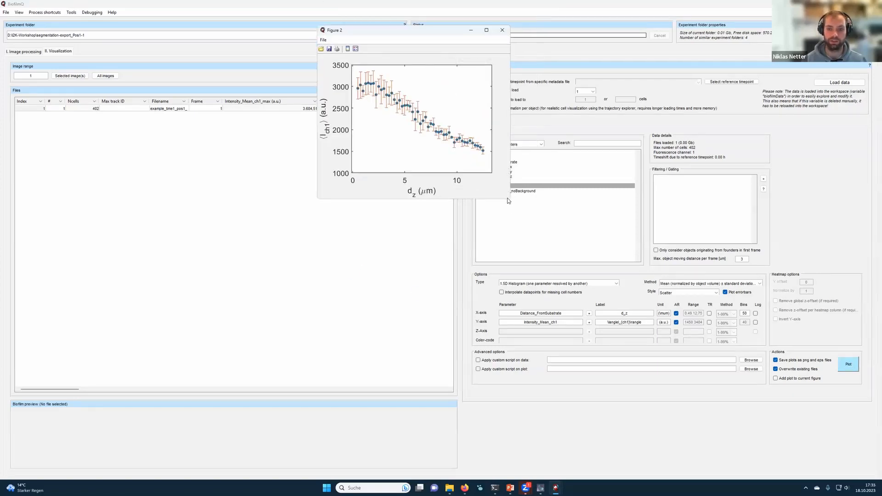
Step: Enlarge the 1.5D histogram figure, examine the intensity over distance from the substrate, and close the figure
drag(508, 199, 601, 271)
drag(451, 31, 547, 54)
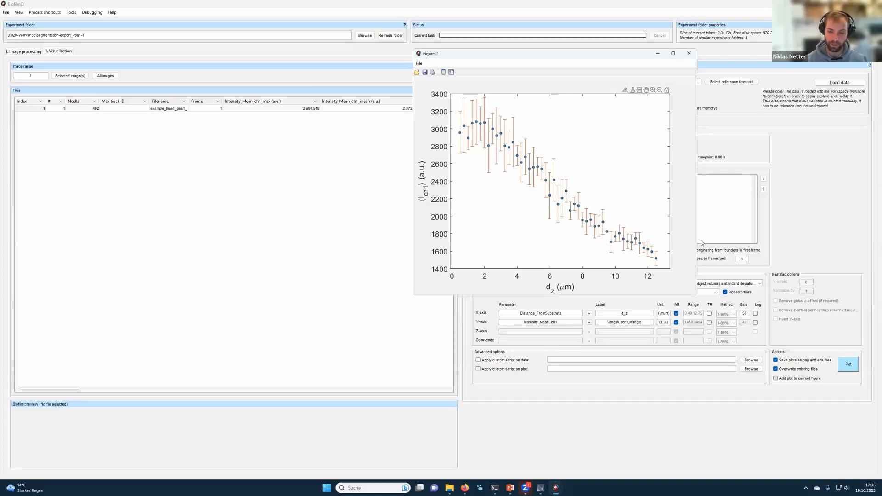
click(635, 239)
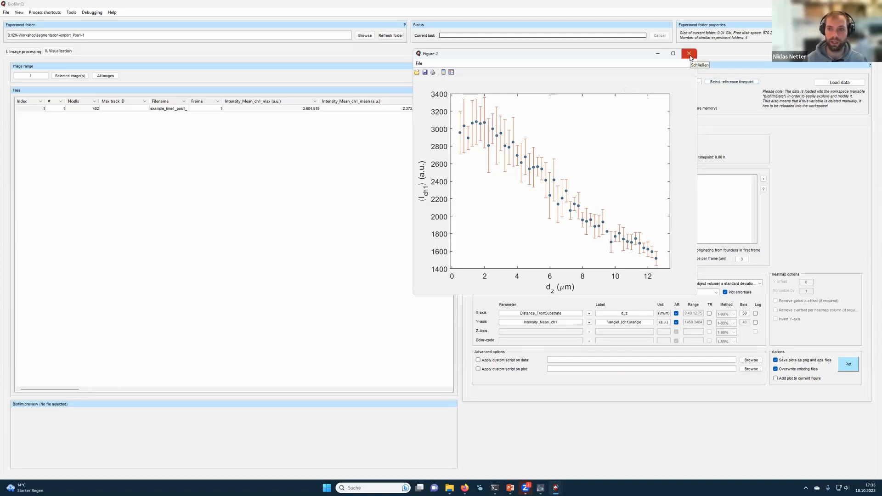
click(689, 54)
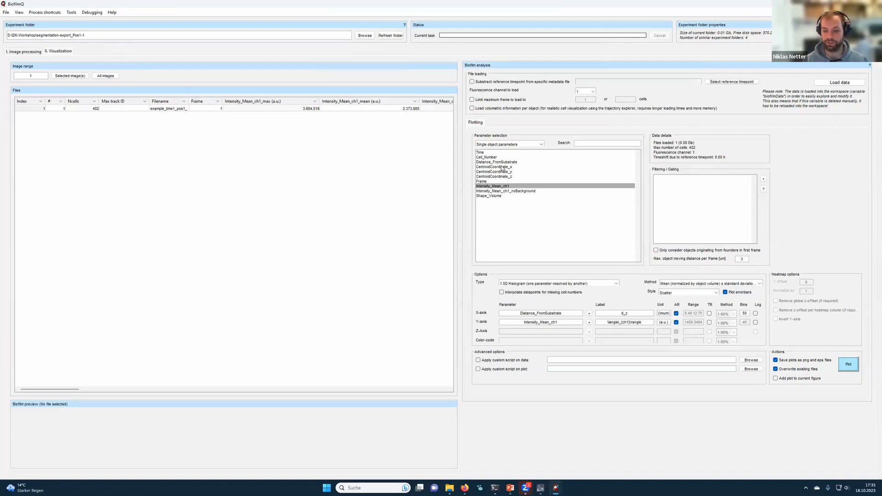
Step: Review the parameter calculation descriptions for distance to specific object and ellipsoidal fit, and display the segmented cells overlaid on the raw image
click(20, 53)
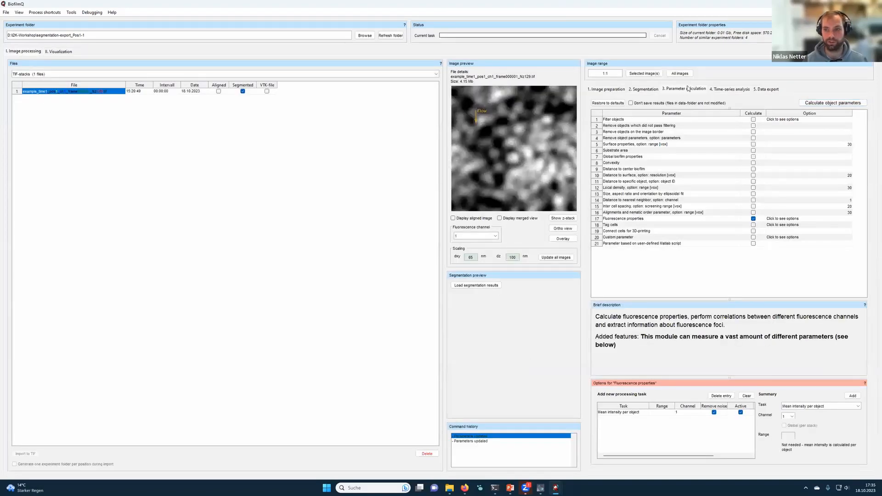
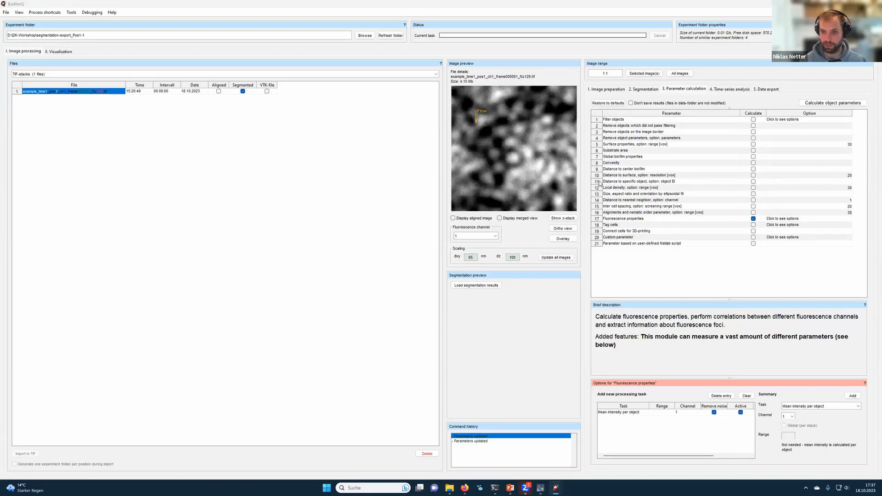
click(625, 183)
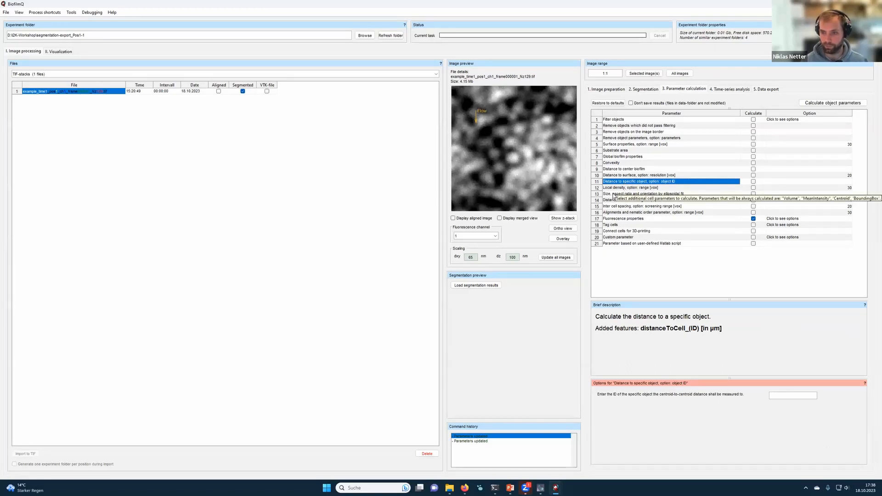
click(614, 194)
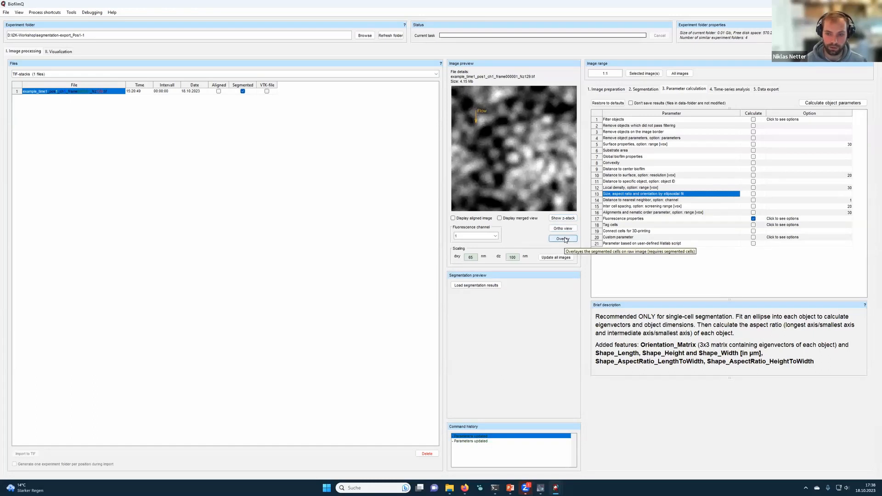
click(570, 441)
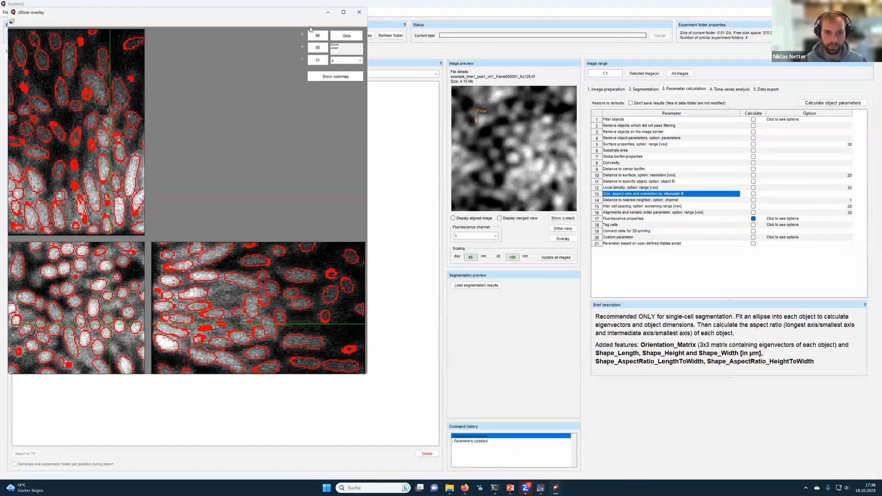
drag(269, 15, 402, 21)
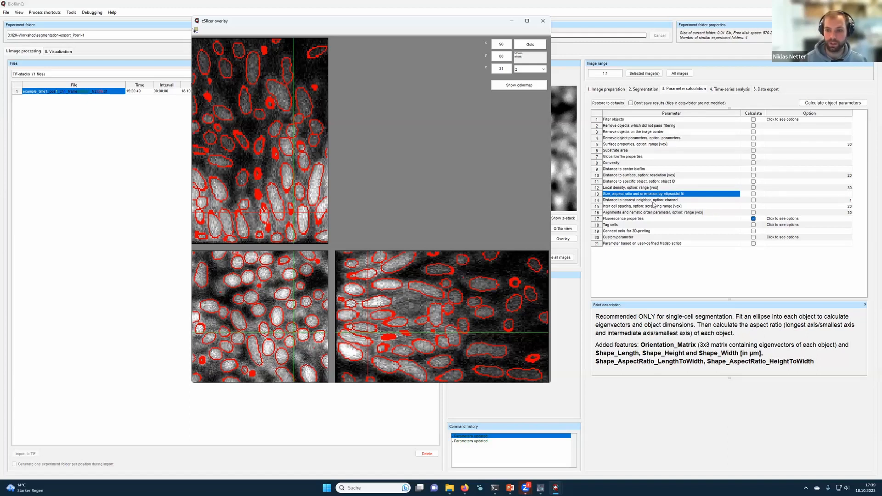
Step: Compare the descriptions of nearest neighbor distance, inter cell spacing, alignment and nematic order, and convexity with the cells in the segmentation overlay
click(629, 200)
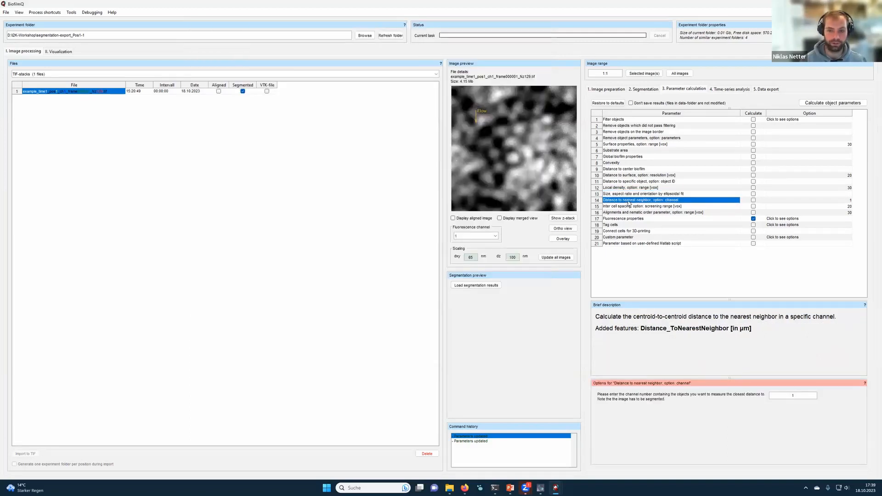
key(alt+Tab)
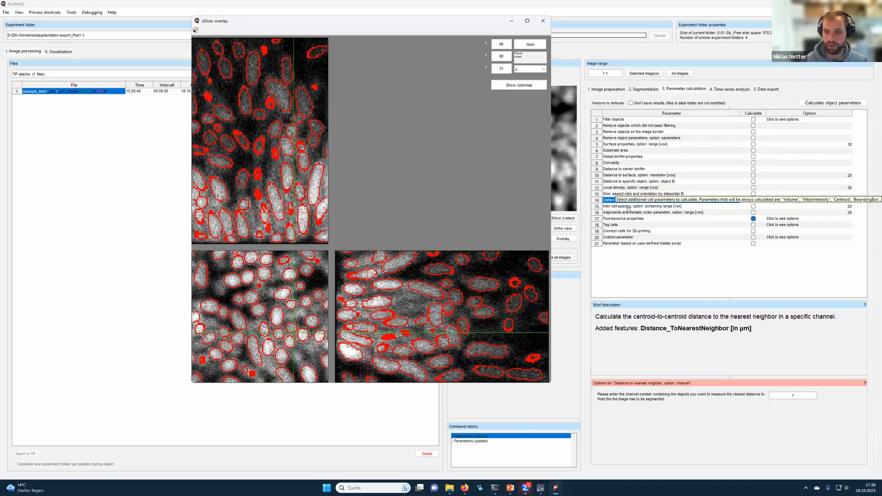
click(628, 210)
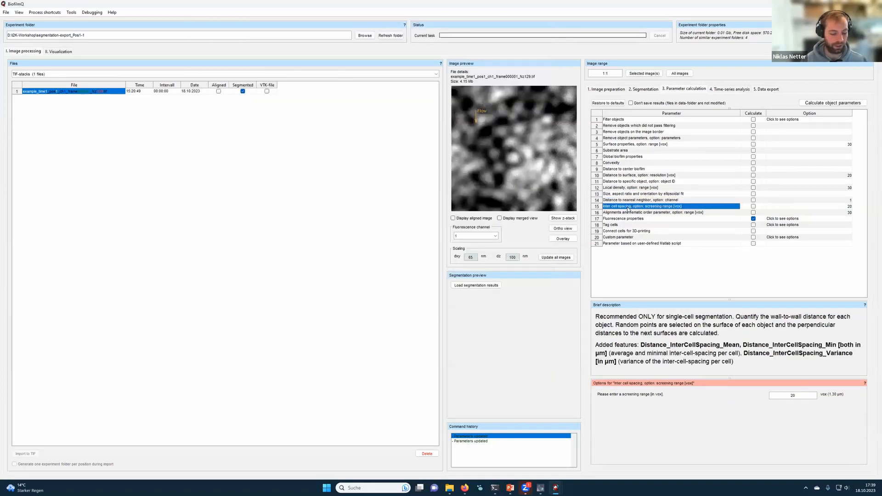
key(alt+Tab)
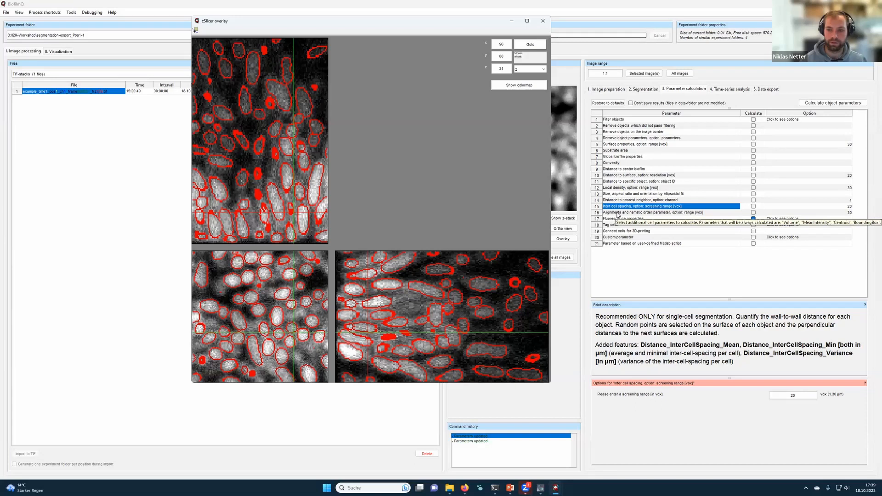
click(617, 212)
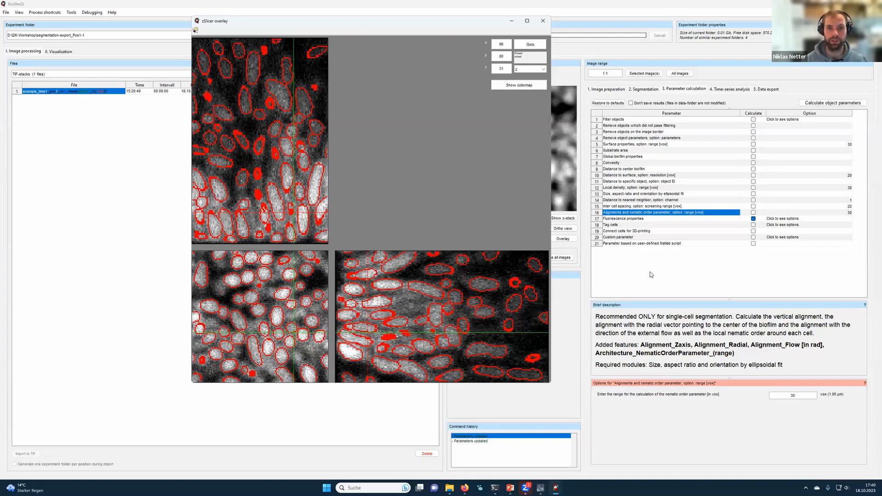
click(624, 164)
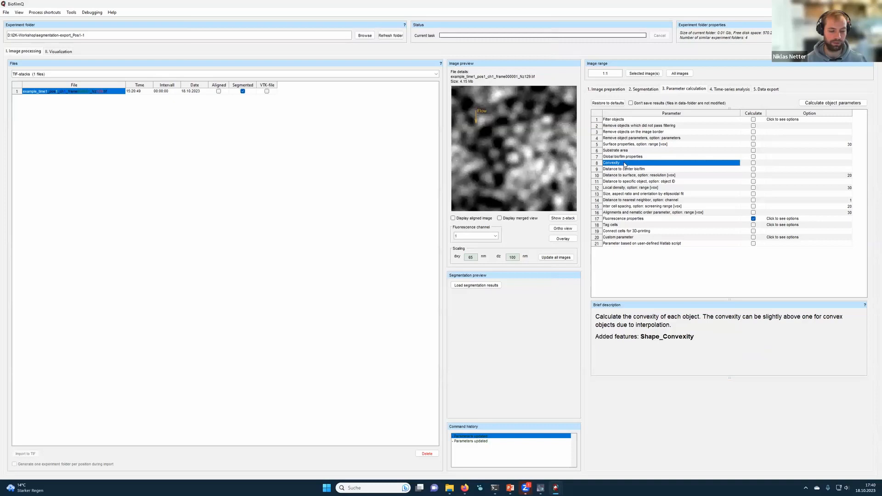
key(alt+Tab)
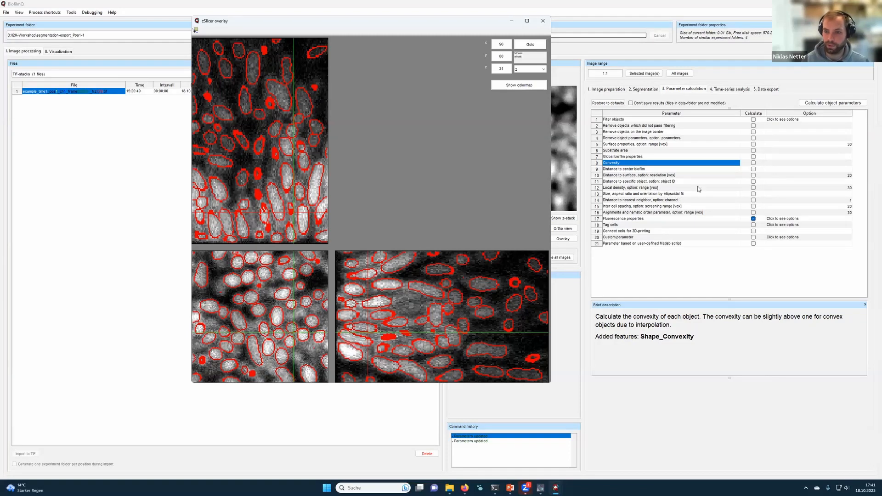
Step: Enable size, aspect ratio and orientation by ellipsoidal fit plus alignments and nematic order parameter, and calculate the object parameters
click(754, 194)
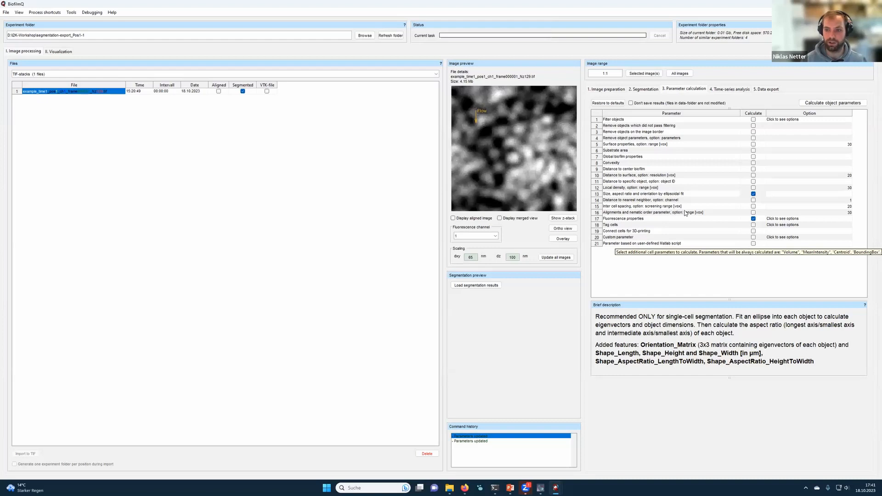
click(753, 213)
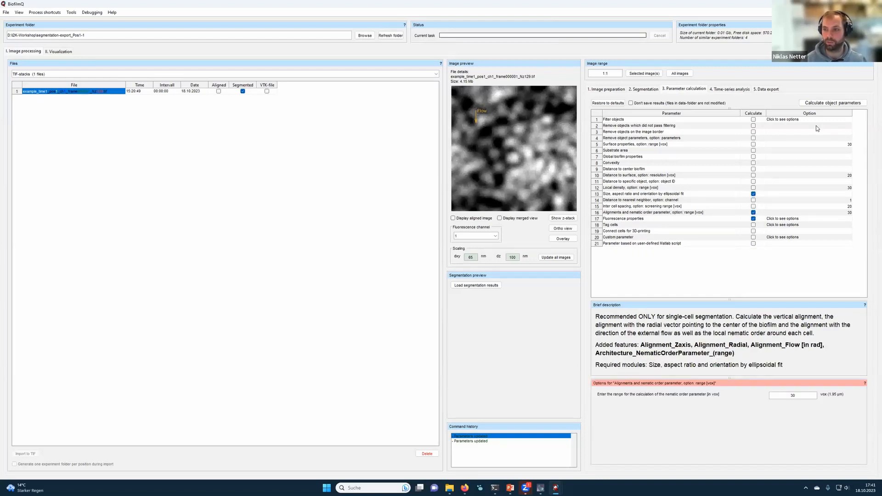
click(820, 104)
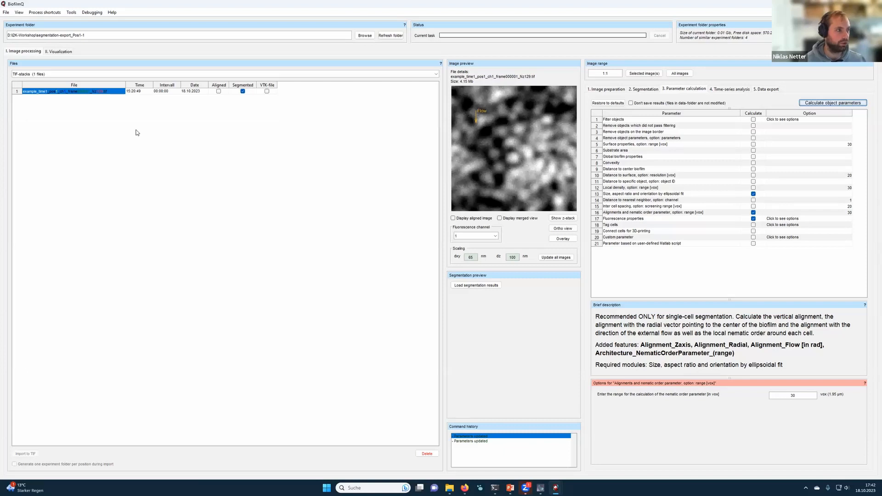
Step: Load the newly calculated object parameters for visualization, and display the segmented cells overlaid on the raw image
click(59, 54)
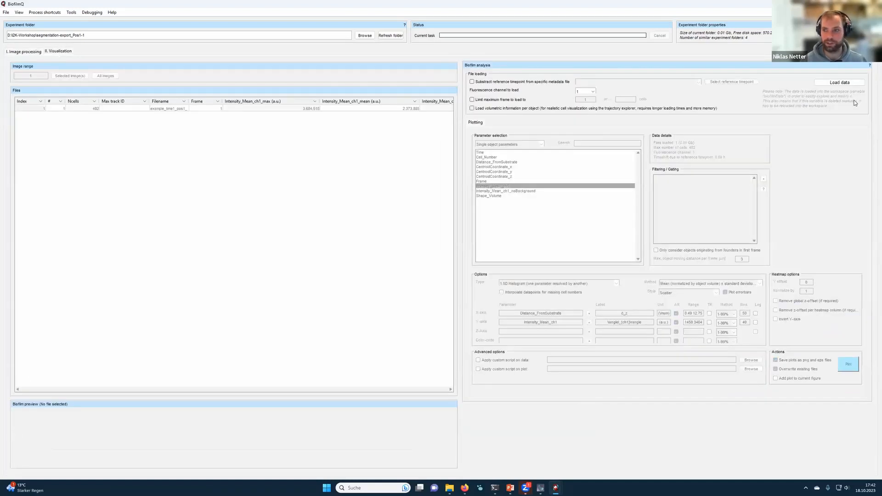
click(846, 83)
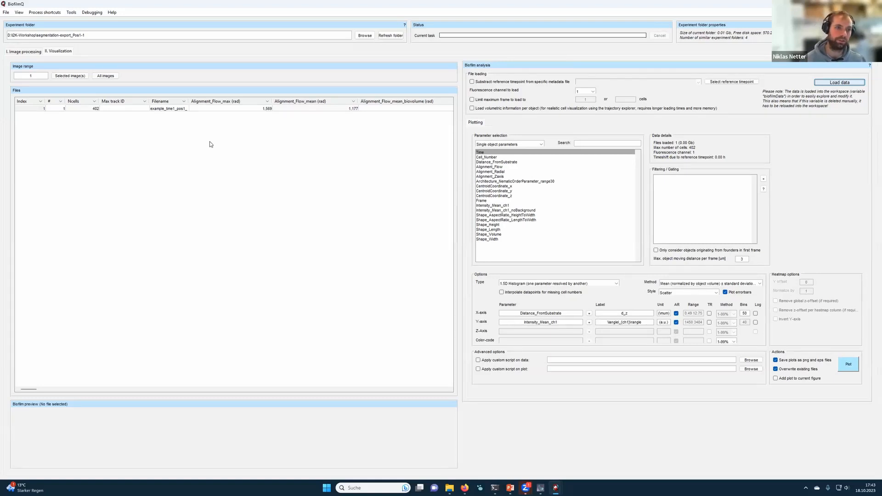
click(31, 52)
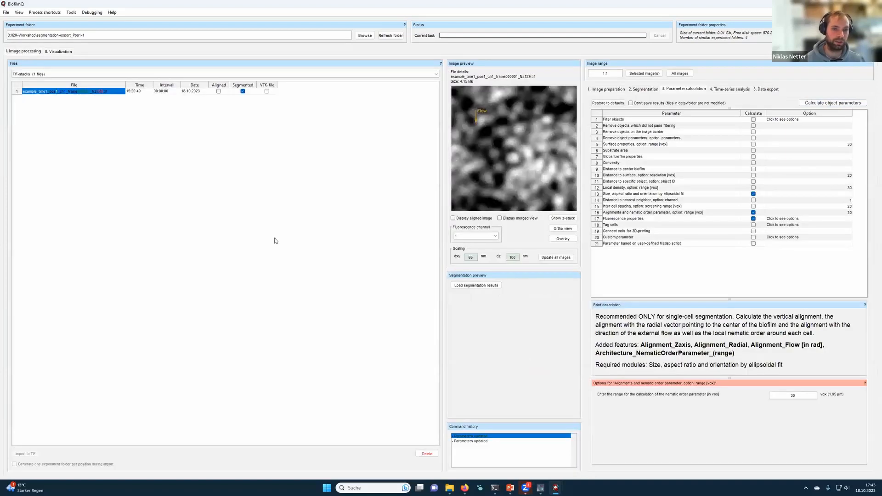
click(569, 240)
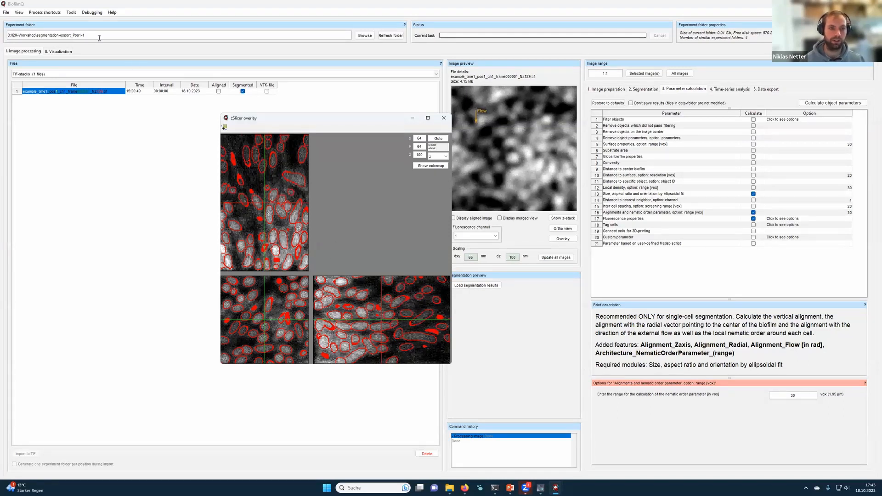
Step: Plot a 2D XY-Scatterplot with Alignment_Zaxis on the X-axis and Distance_FromSubstrate on the Y-axis, with error bars turned off
click(53, 54)
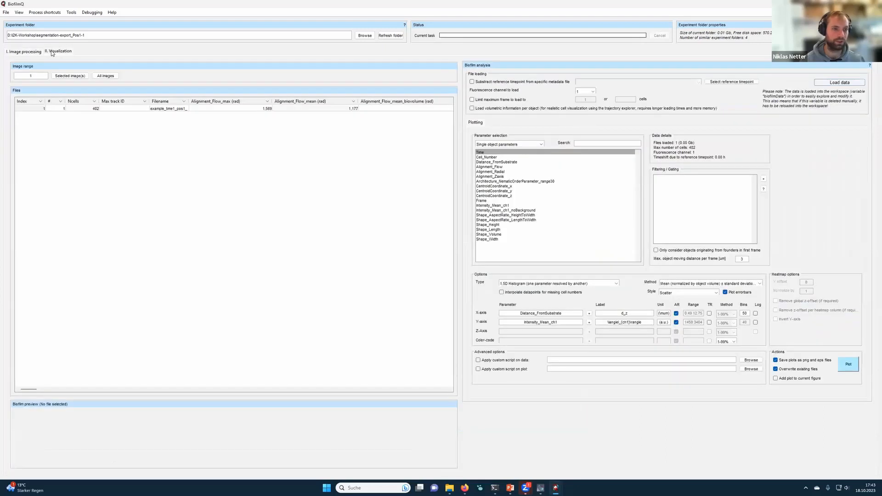
click(502, 162)
click(588, 322)
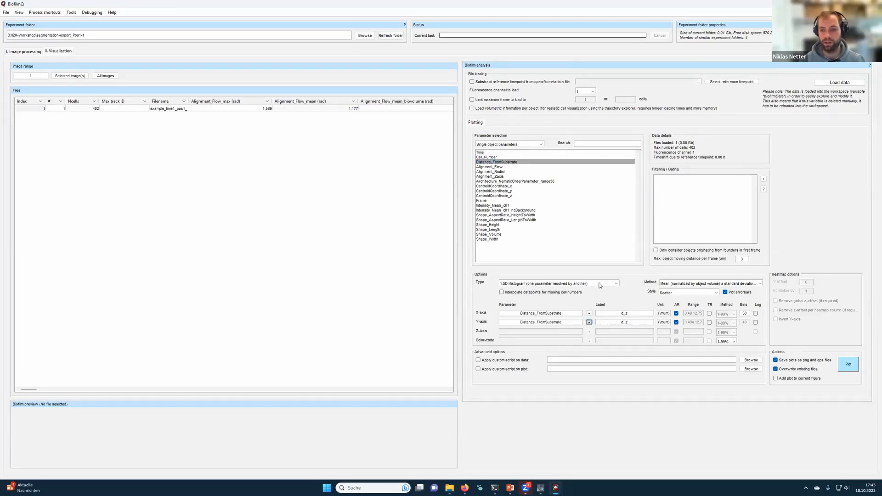
click(517, 284)
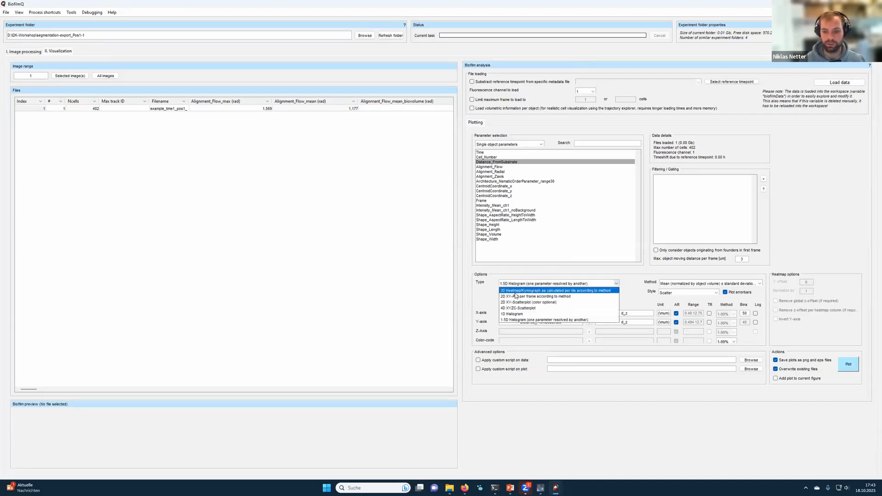
click(521, 302)
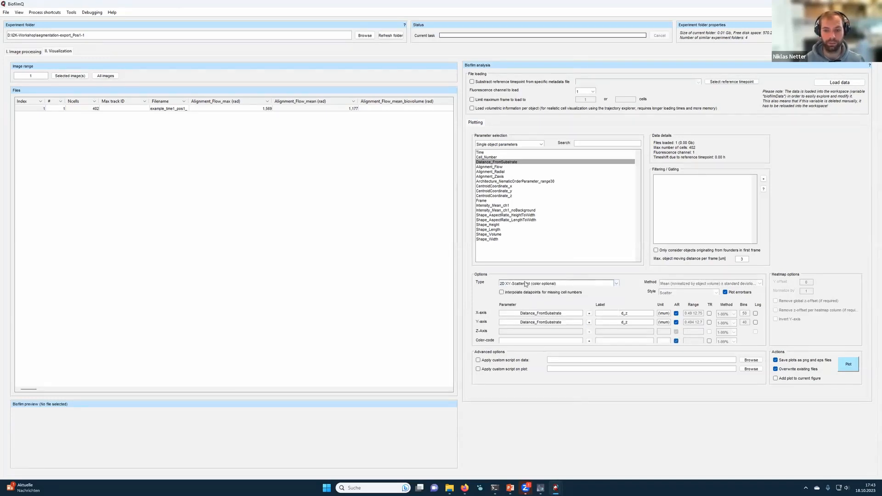
click(500, 177)
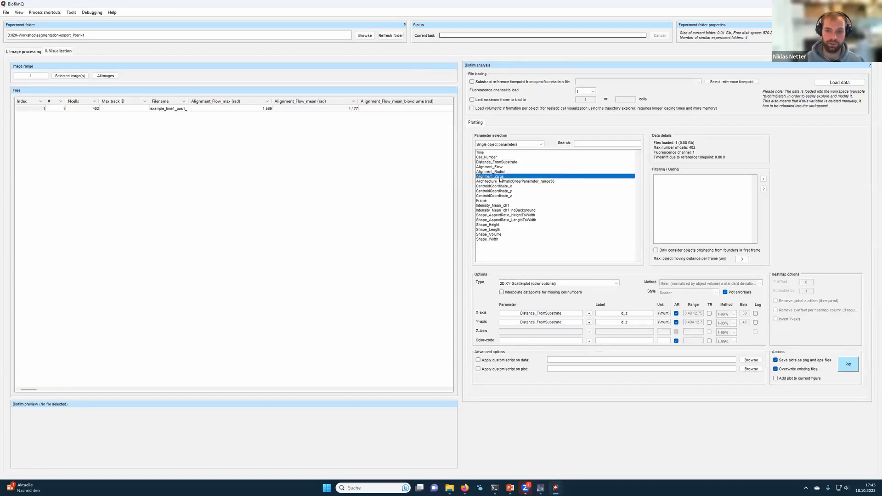
click(590, 314)
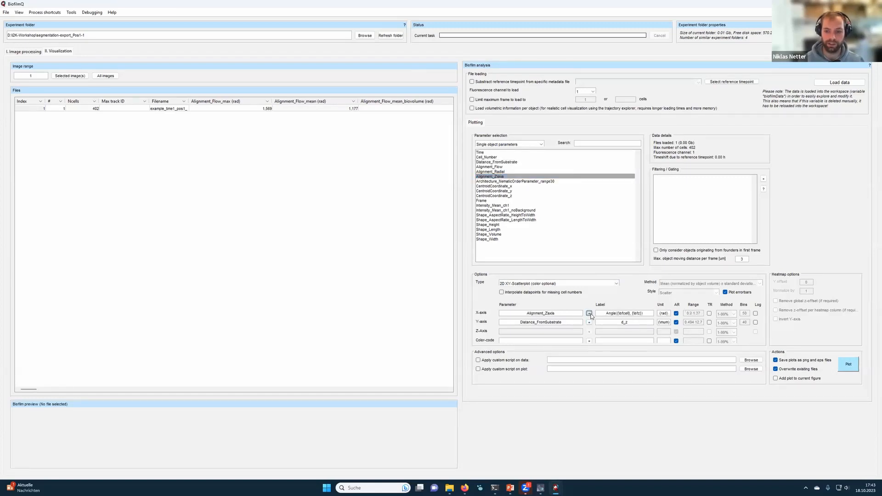
click(725, 293)
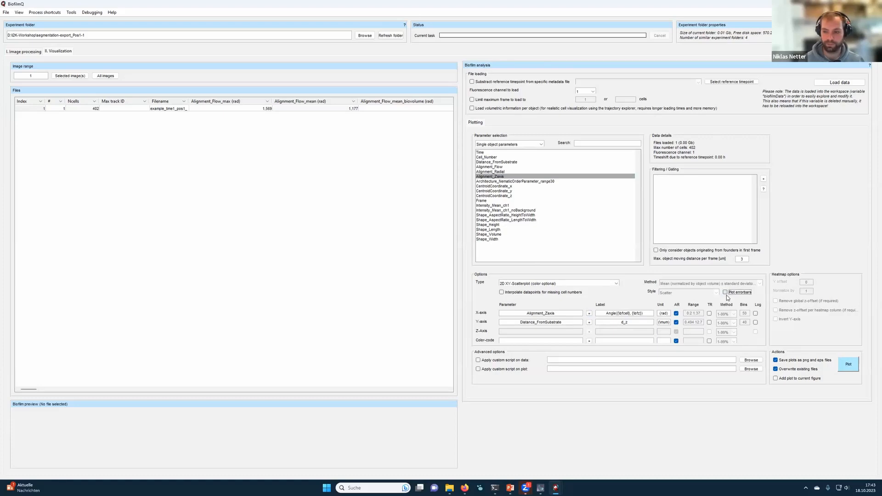
click(851, 370)
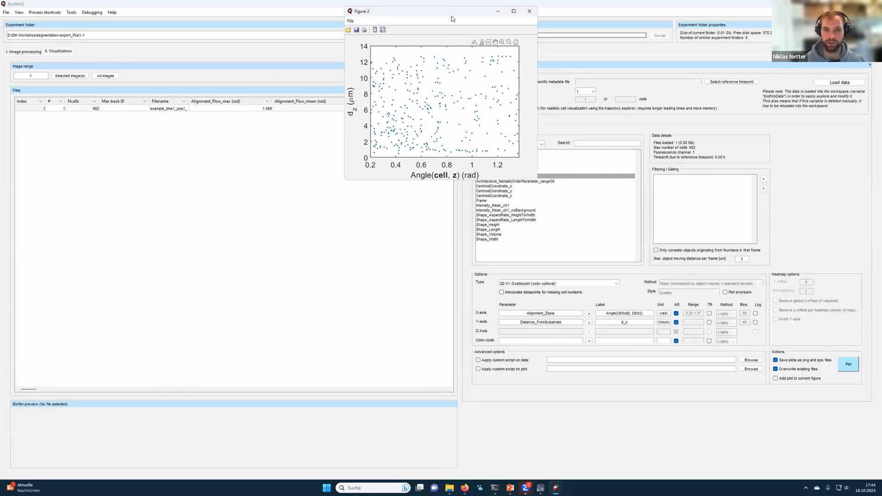
Step: Move the alignment scatterplot figure clear of the plotting options and enlarge it to examine the cell angles over distance from the substrate
drag(453, 19, 468, 59)
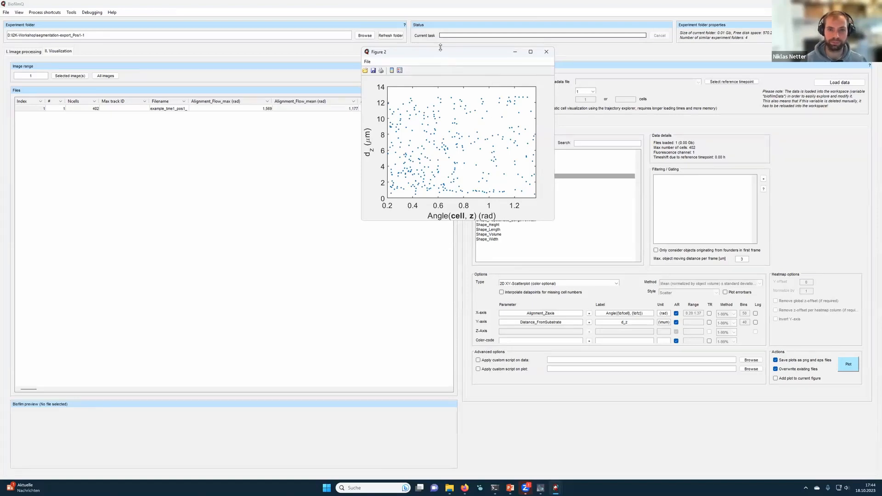
drag(430, 53, 97, 37)
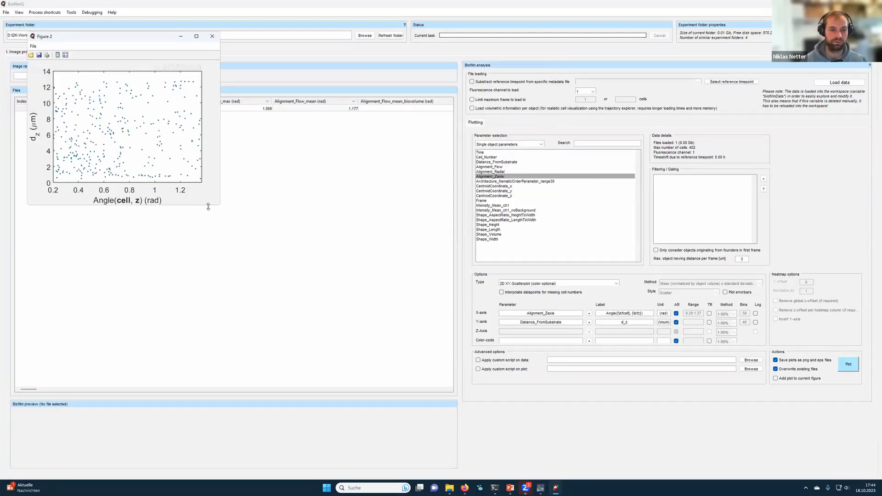
drag(218, 207, 259, 235)
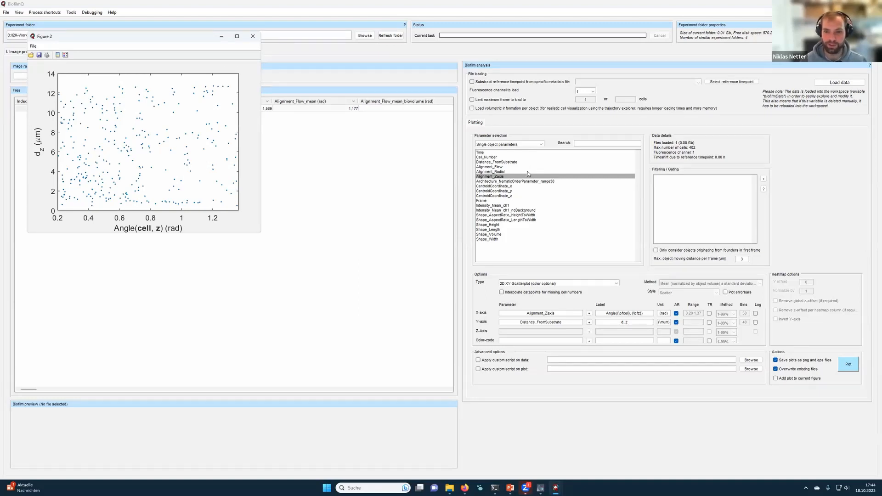
Step: Plot Shape_AspectRatio_LengthToWidth on the X-axis against distance from the substrate as a scatterplot, and reposition and enlarge the figure
click(529, 220)
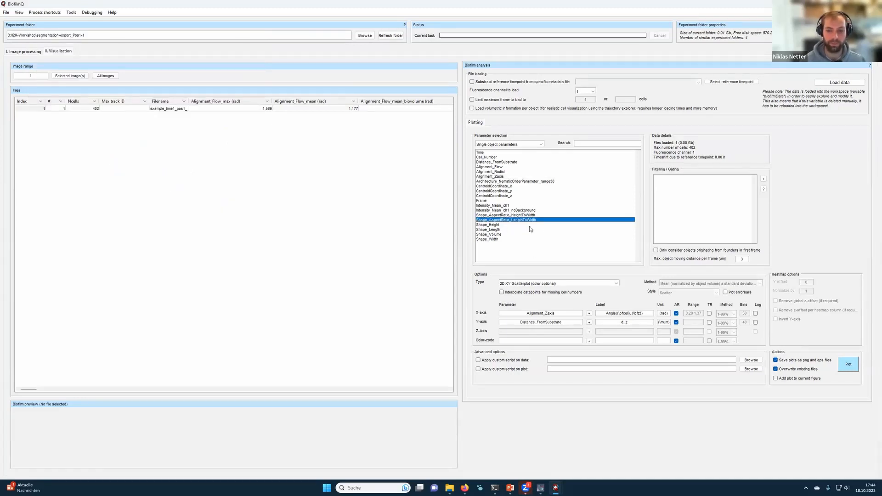
click(589, 313)
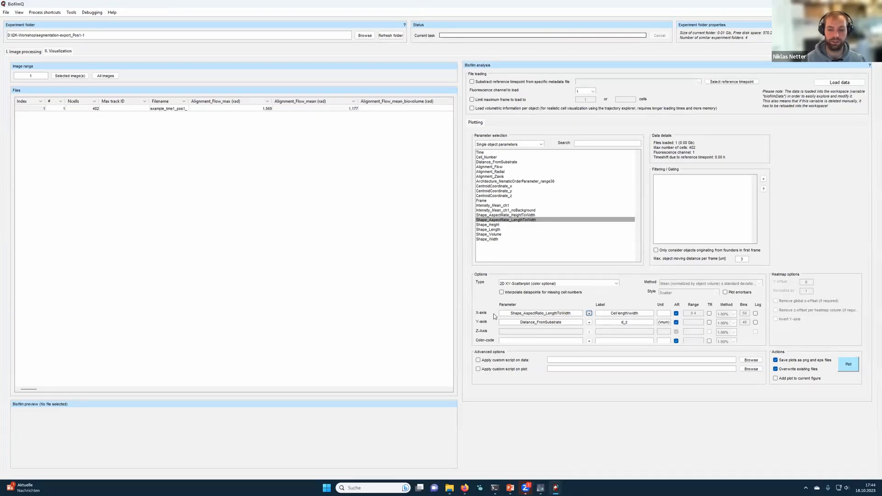
click(848, 364)
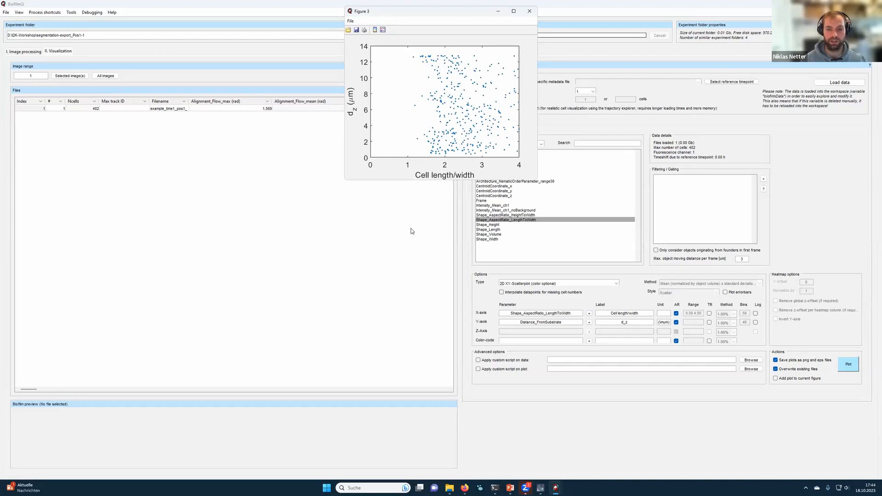
drag(441, 16, 287, 63)
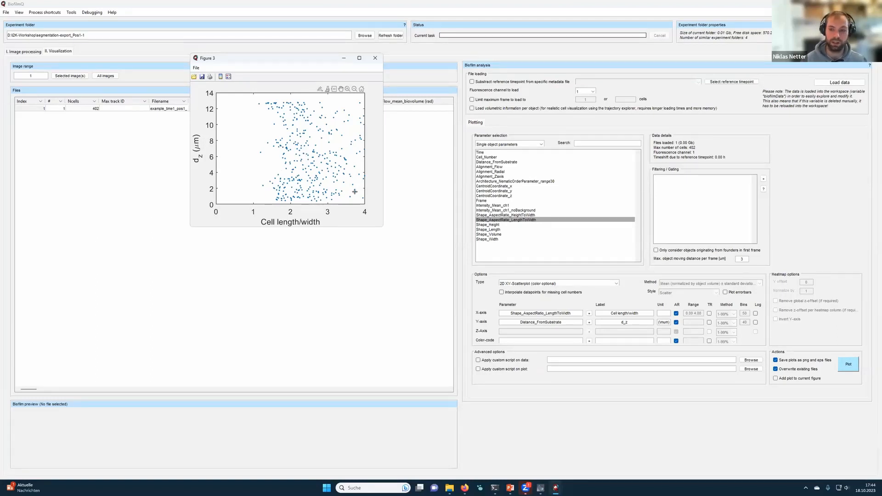
drag(381, 228, 393, 244)
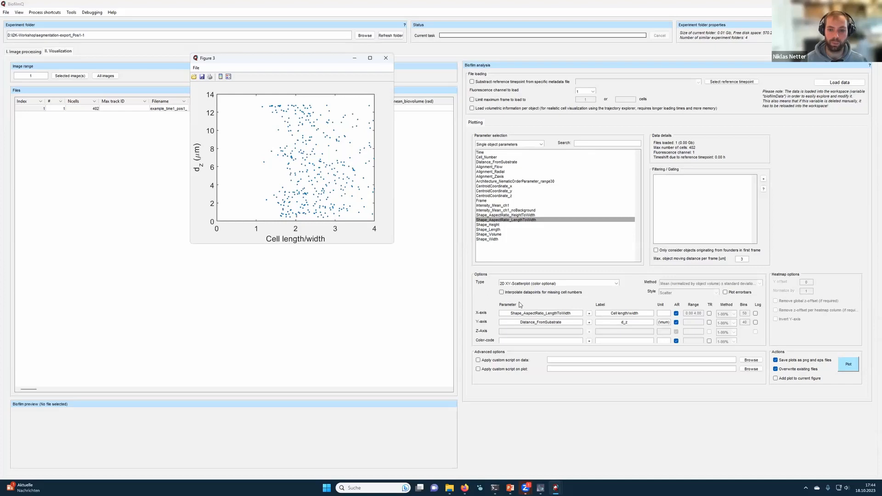
Step: Plot a 1D Histogram of Shape_AspectRatio_LengthToWidth
click(521, 285)
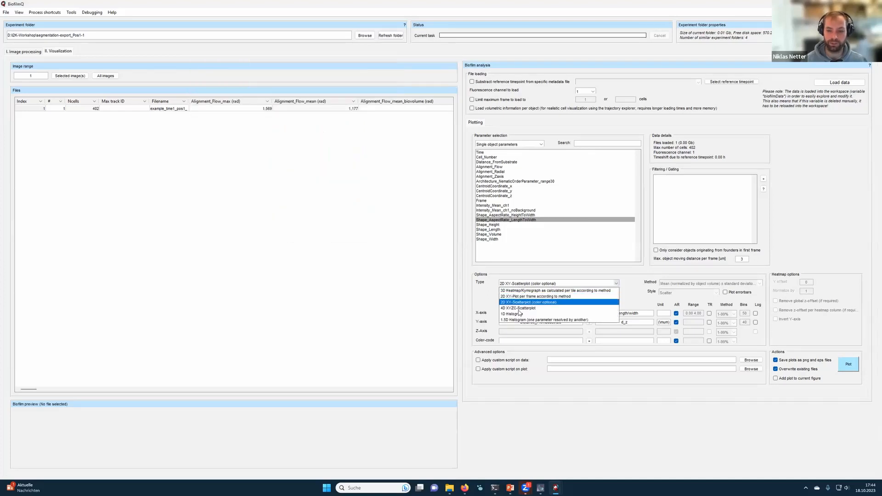
click(521, 314)
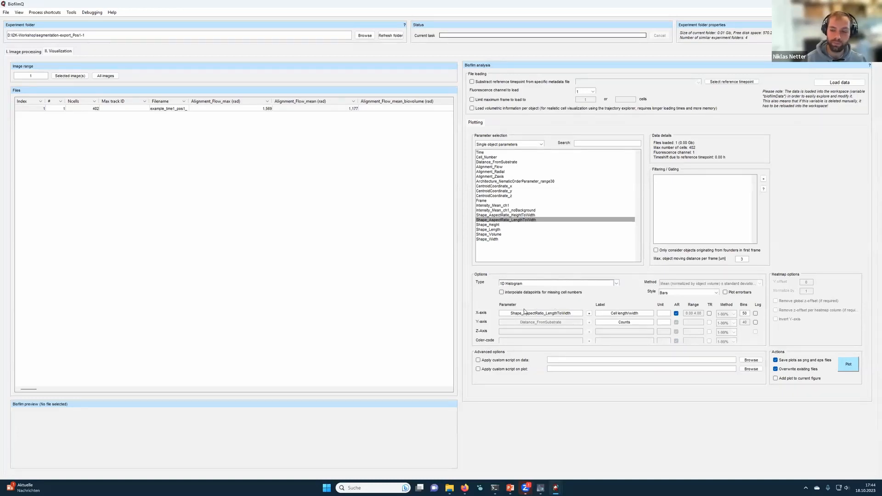
click(848, 365)
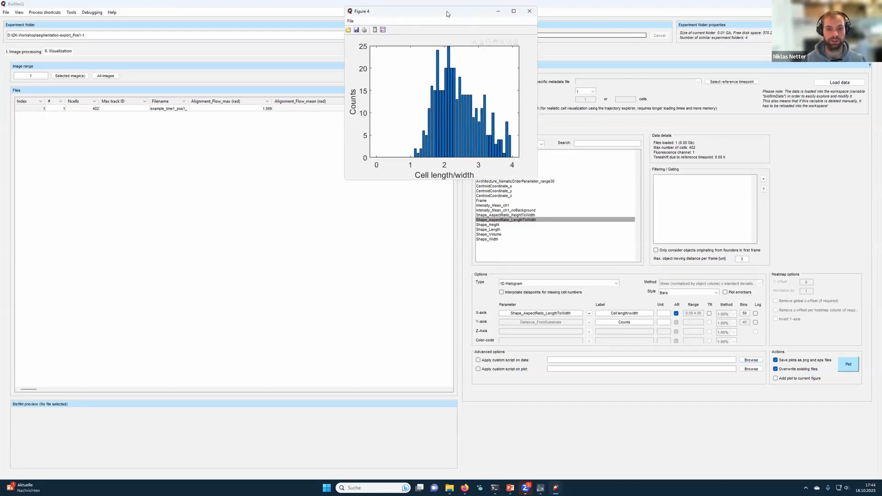
Step: Reposition and enlarge the histogram figure, examine the distribution of cell length to width ratios, and close the figure
drag(447, 11, 289, 80)
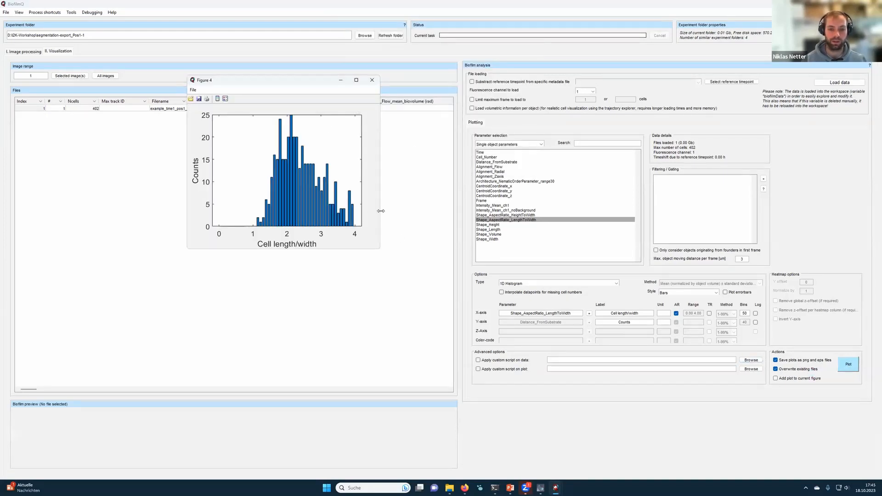
drag(381, 211, 448, 215)
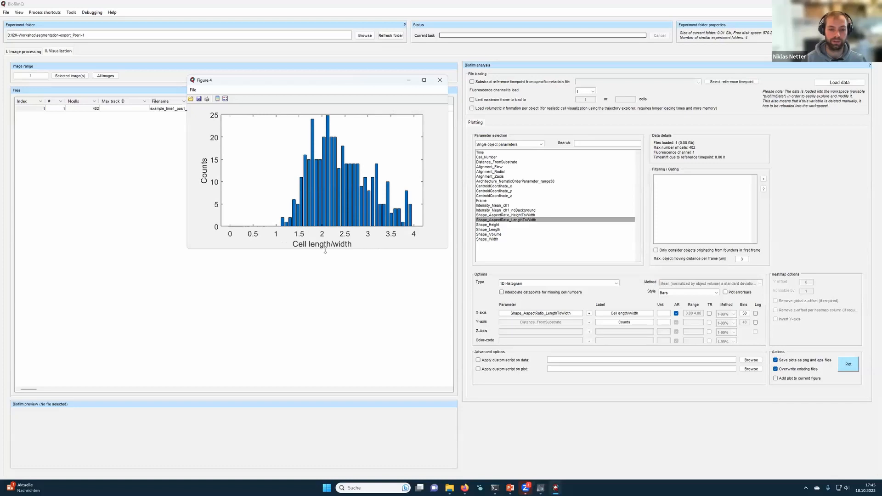
drag(325, 250, 325, 279)
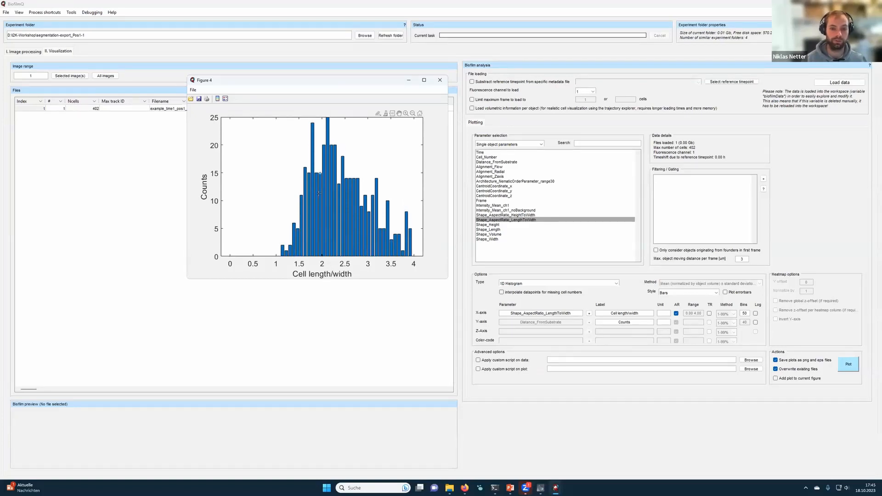
mouse_move(320, 236)
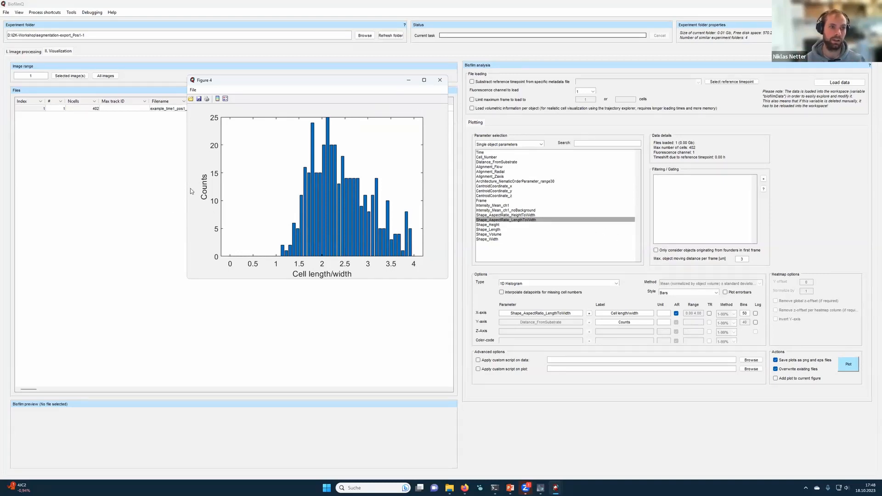
click(440, 80)
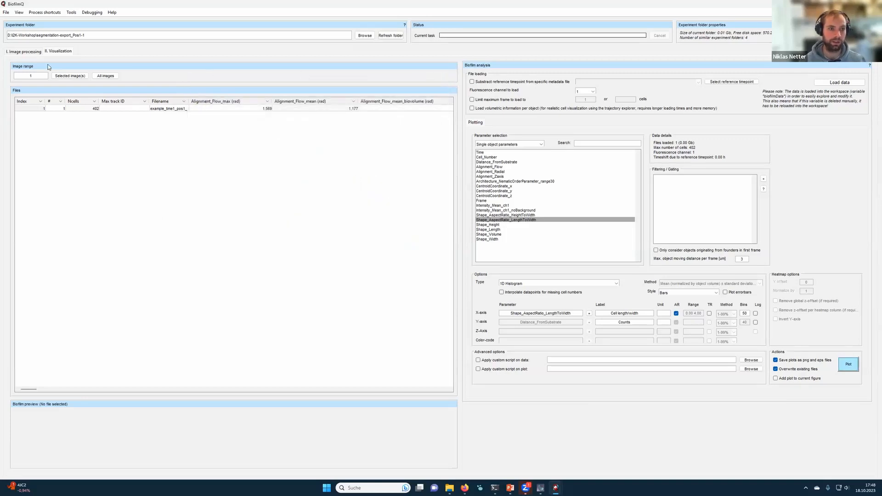
Step: Review the available fluorescence channels, the label image segmentation settings, and the options for merging channels and transferring segmentation between them
click(18, 52)
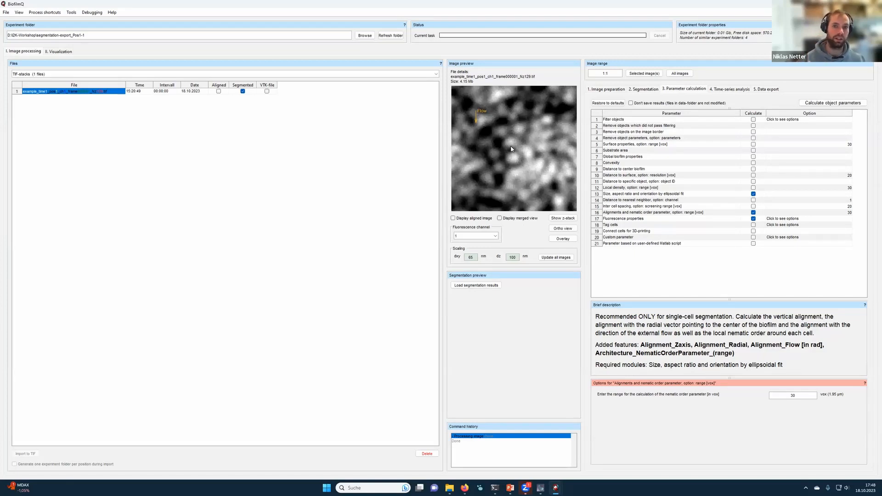
click(491, 237)
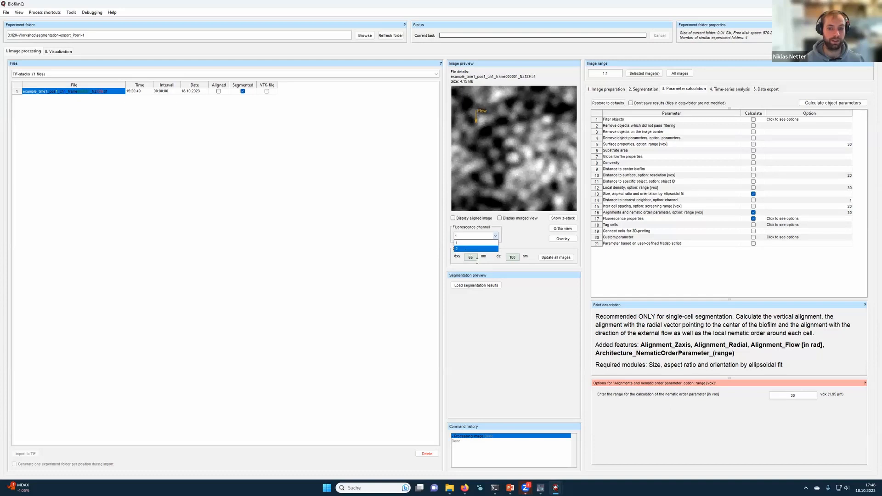
click(475, 243)
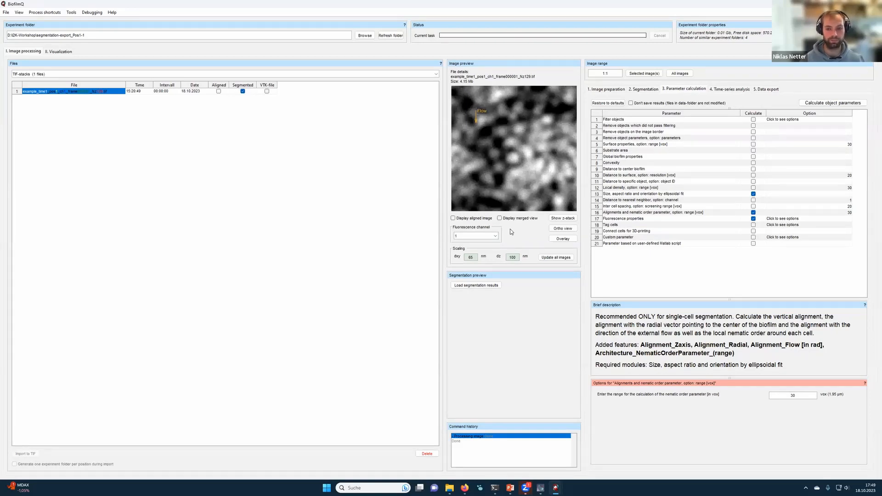
click(652, 90)
click(652, 117)
click(648, 122)
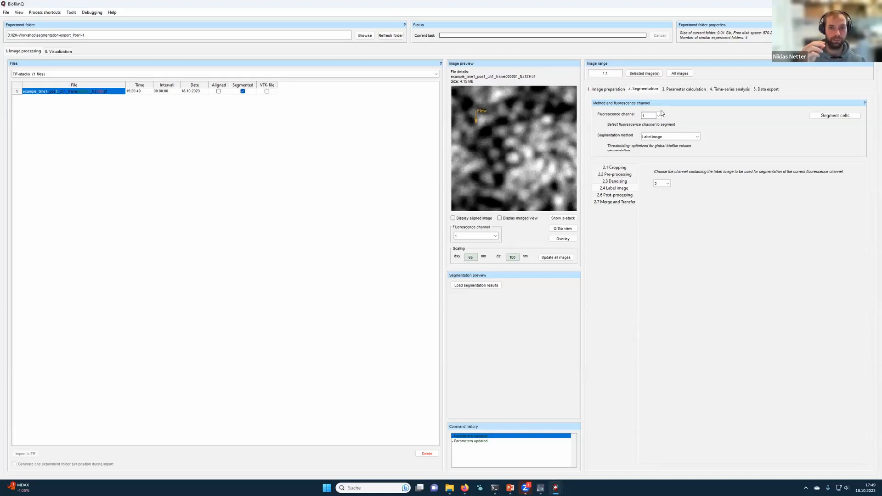
click(626, 202)
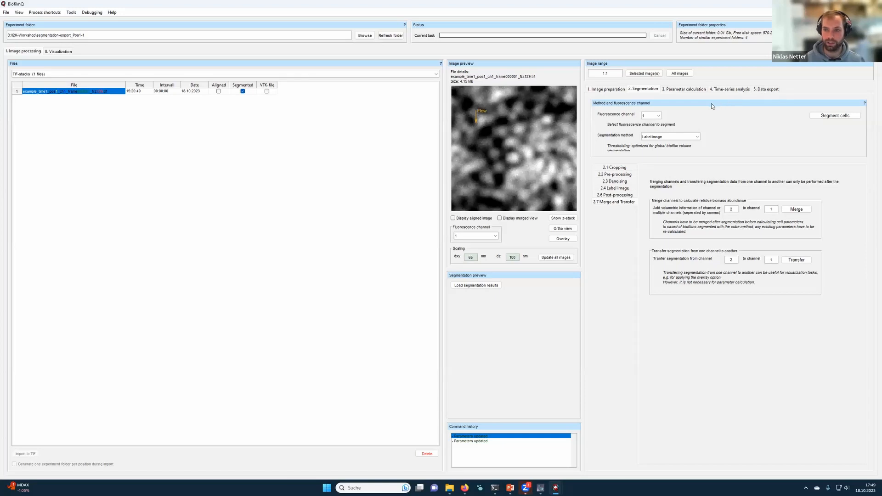
Step: In the parameter calculation settings, set the channel to 2 for the mean intensity per object task of the fluorescence properties
click(683, 89)
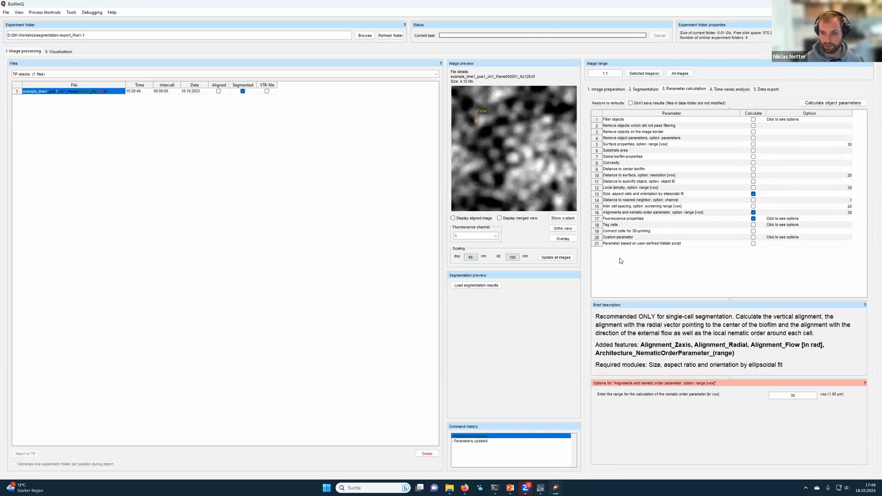
click(627, 219)
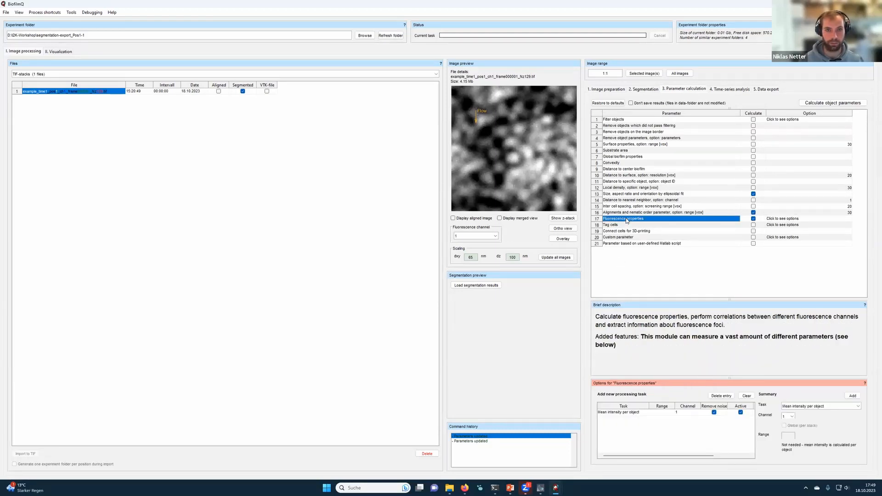
click(790, 417)
click(791, 429)
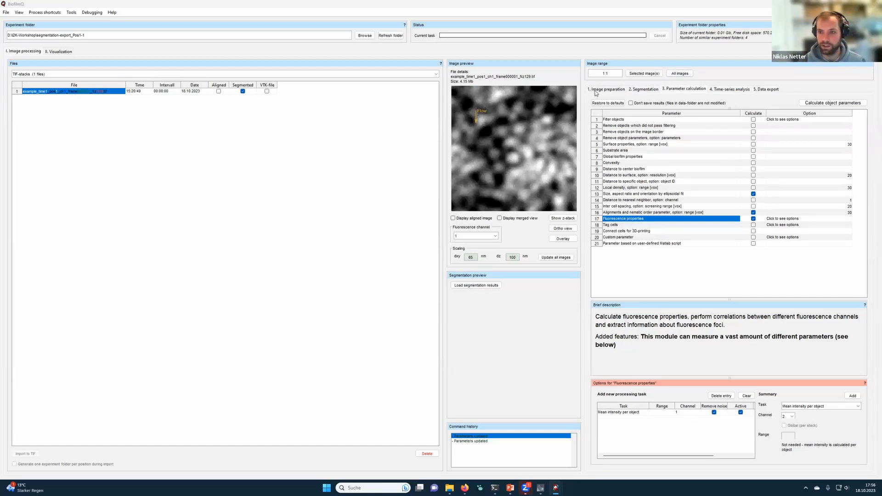
Step: Review the image preparation options, including colony separation and image series curation, and the pre-processing options for segmentation
click(596, 92)
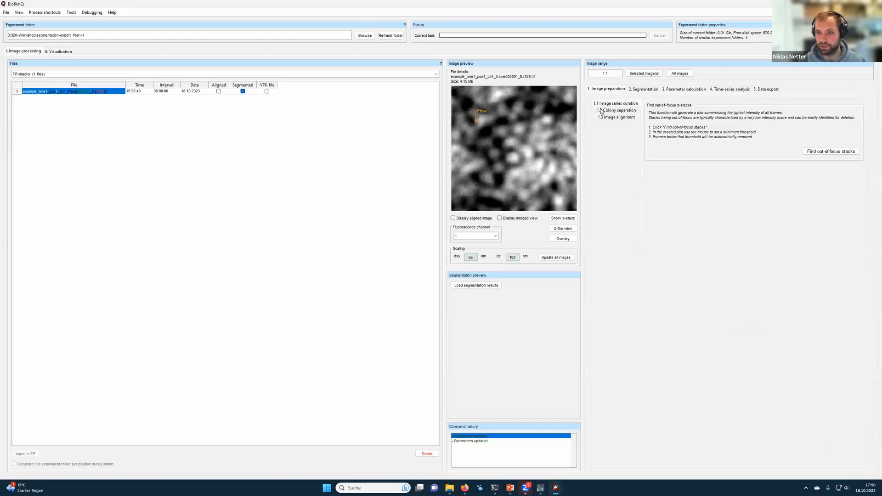
click(641, 90)
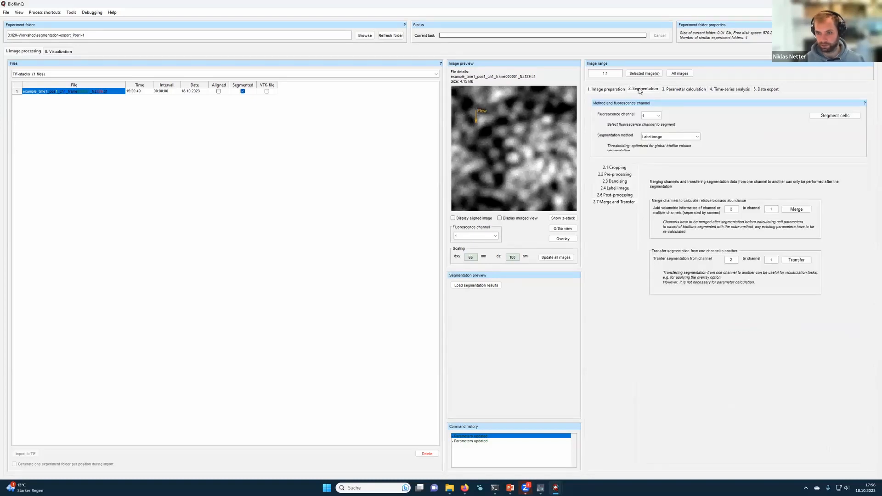
click(611, 92)
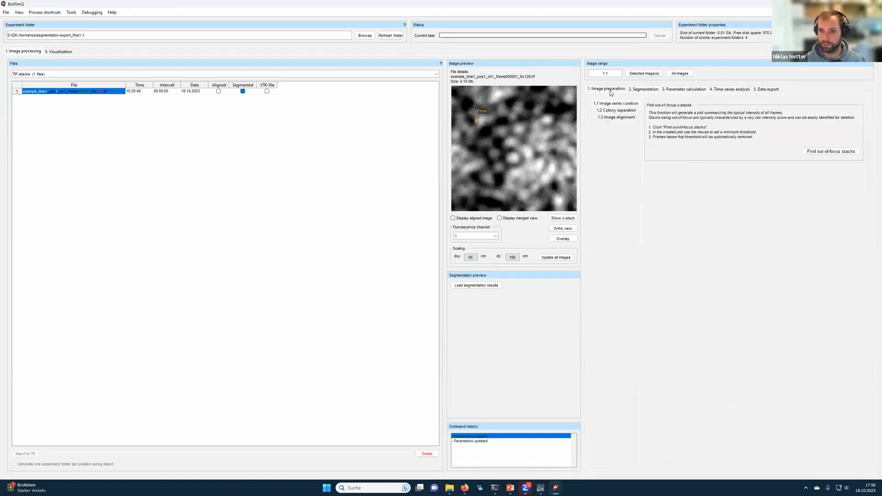
click(616, 118)
click(615, 111)
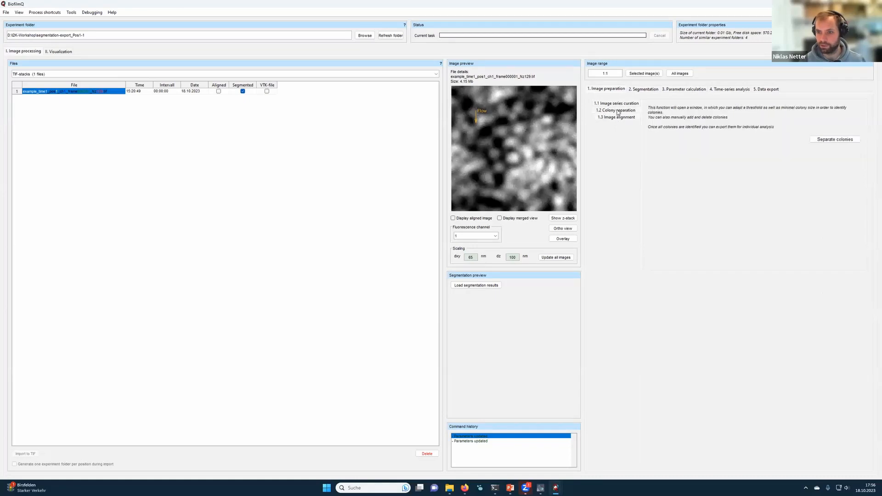
click(616, 104)
click(636, 91)
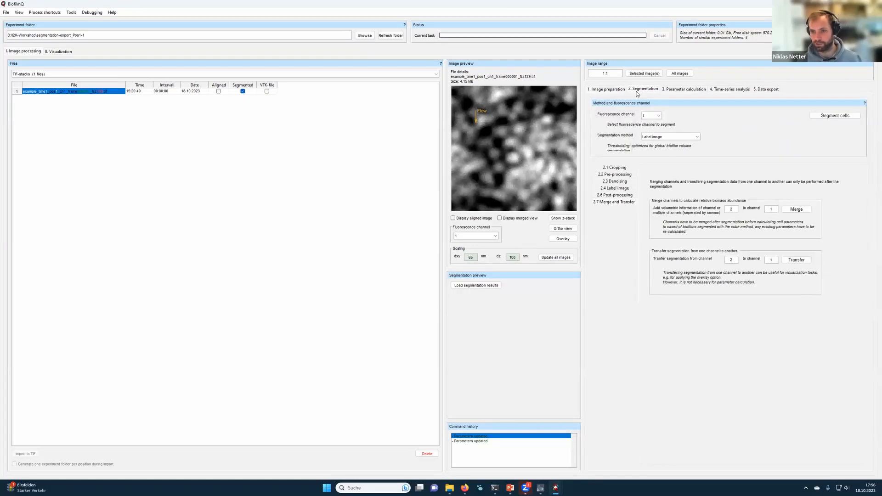
click(620, 176)
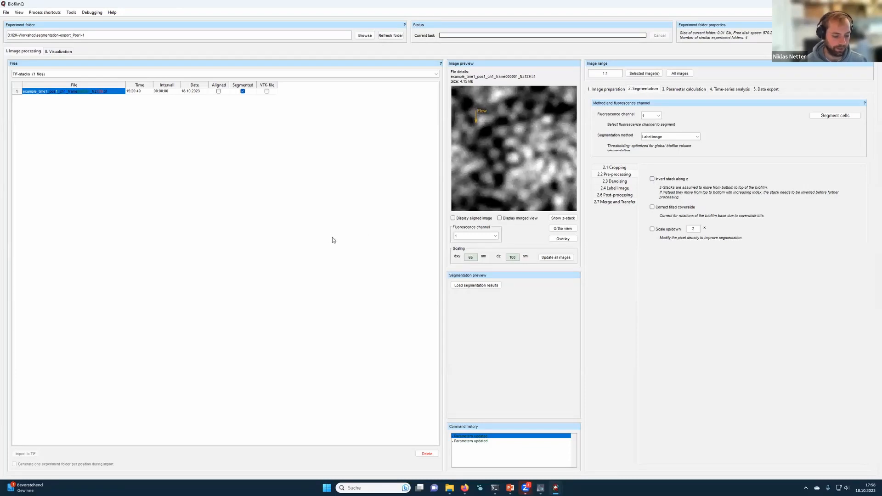
Step: Switch to the Firefox browser and open the image.sc forum in a new tab
key(alt+Tab)
key(alt+Tab)
key(alt+Tab)
key(alt+Tab)
key(alt+Tab)
key(alt+Tab)
key(alt+Tab)
key(alt+Tab)
key(alt+Tab)
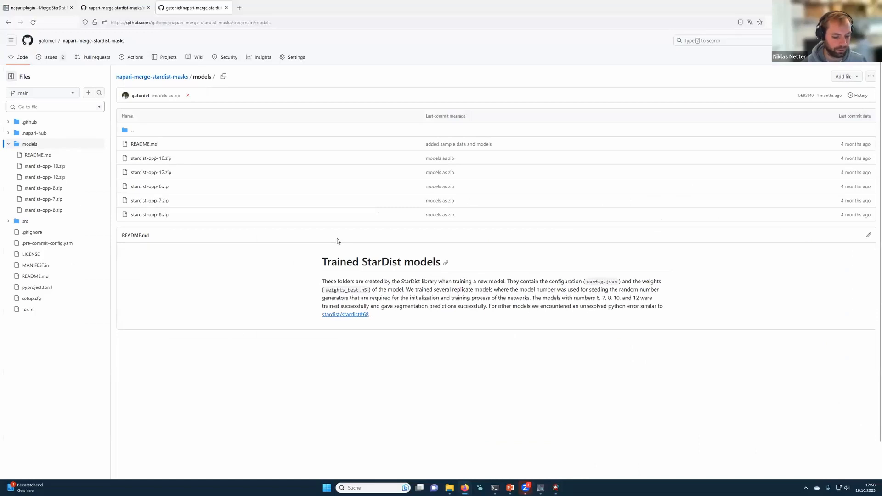
key(ctrl+t)
text(image)
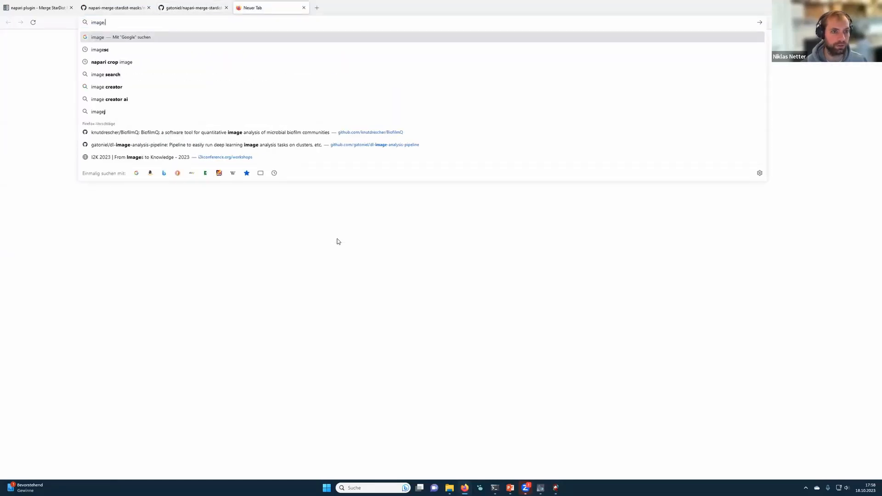
text(.sc)
key(Return)
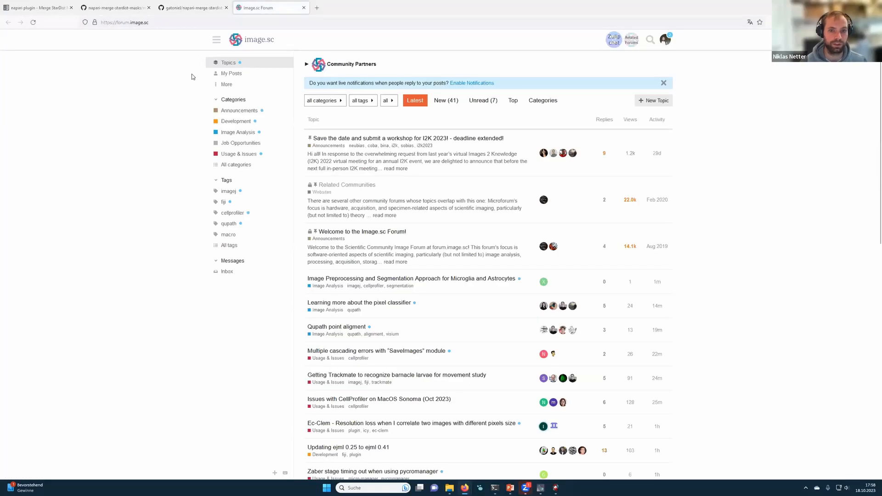
Step: Expand the forum's list of community partners and open the BiofilmQ topics
click(369, 101)
click(369, 101)
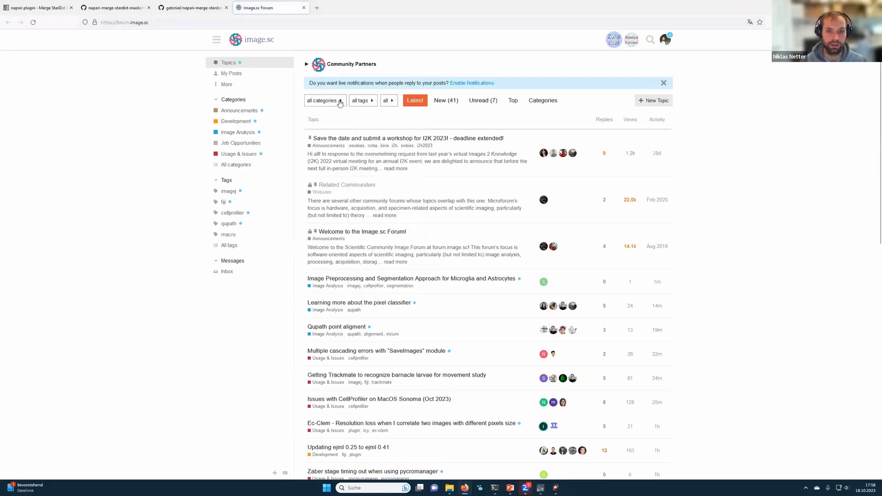
click(338, 101)
click(307, 64)
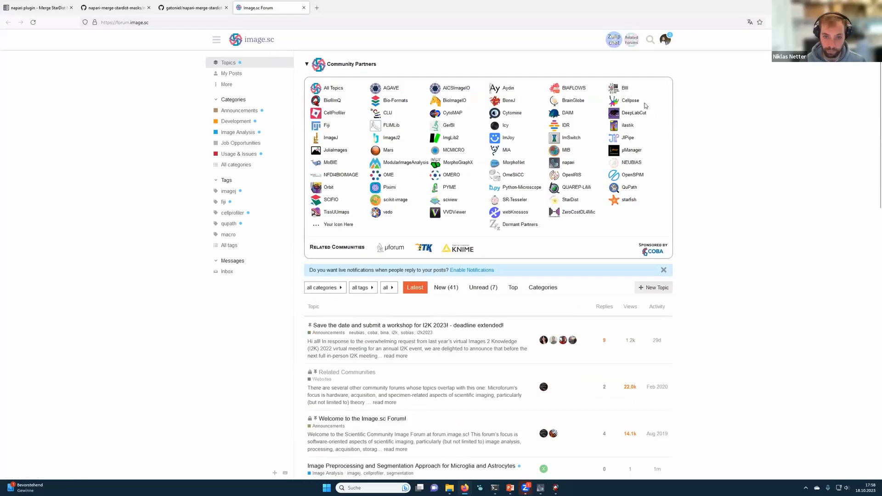
click(330, 100)
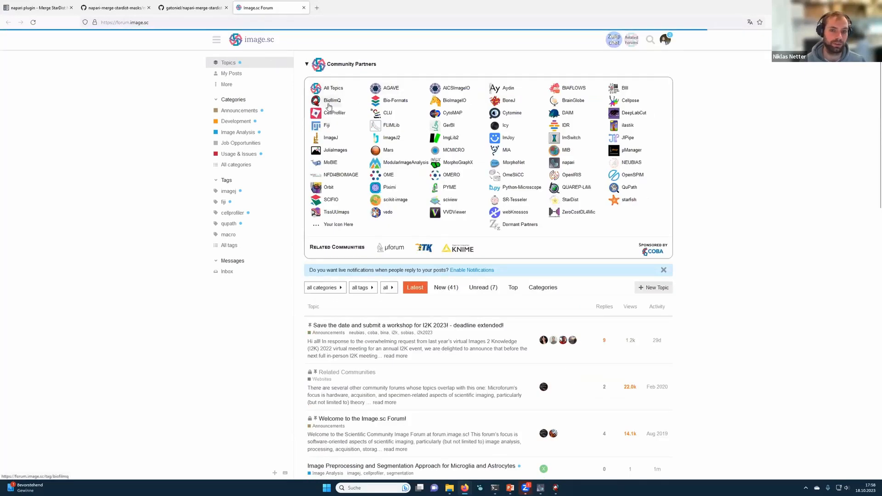